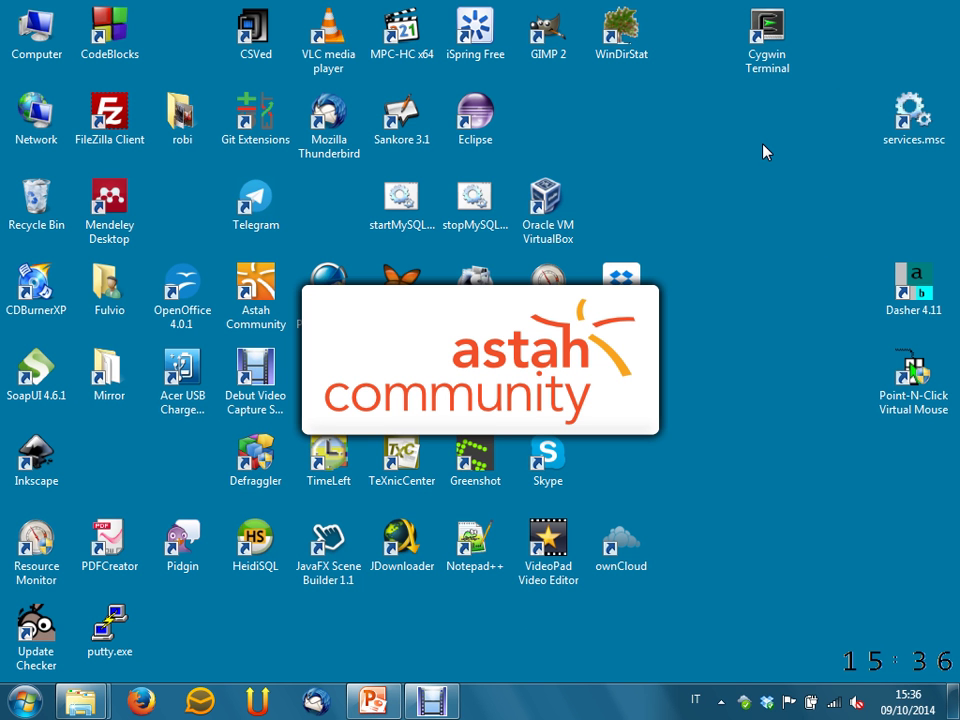
# Decline the Astah new-version download and reopen Quiz.asta from the recent files list.
pyautogui.click(944, 105)
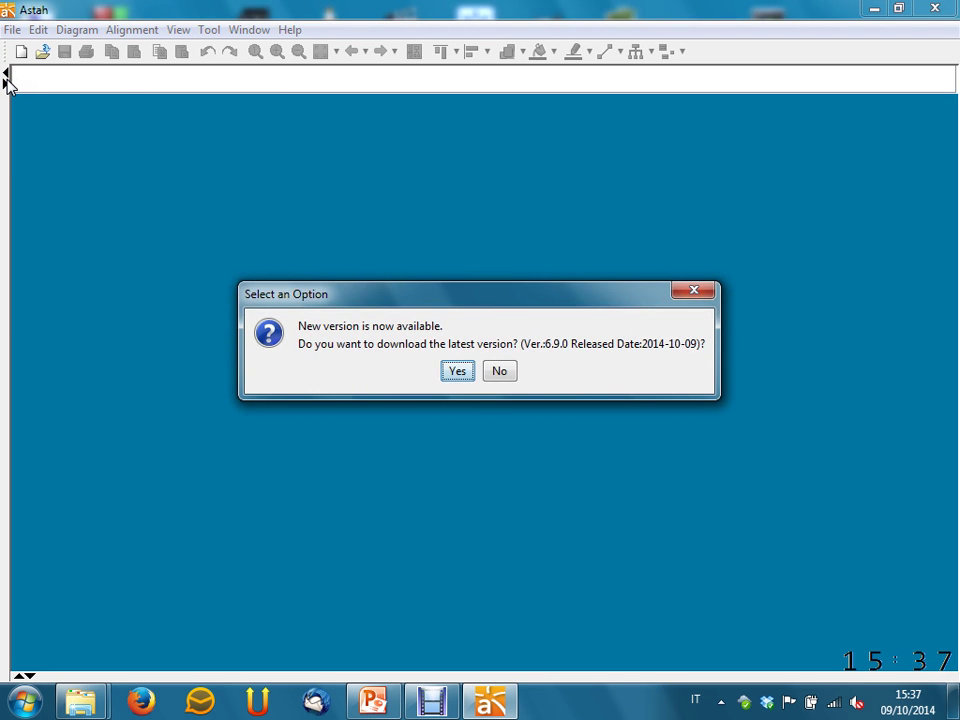
pyautogui.click(502, 374)
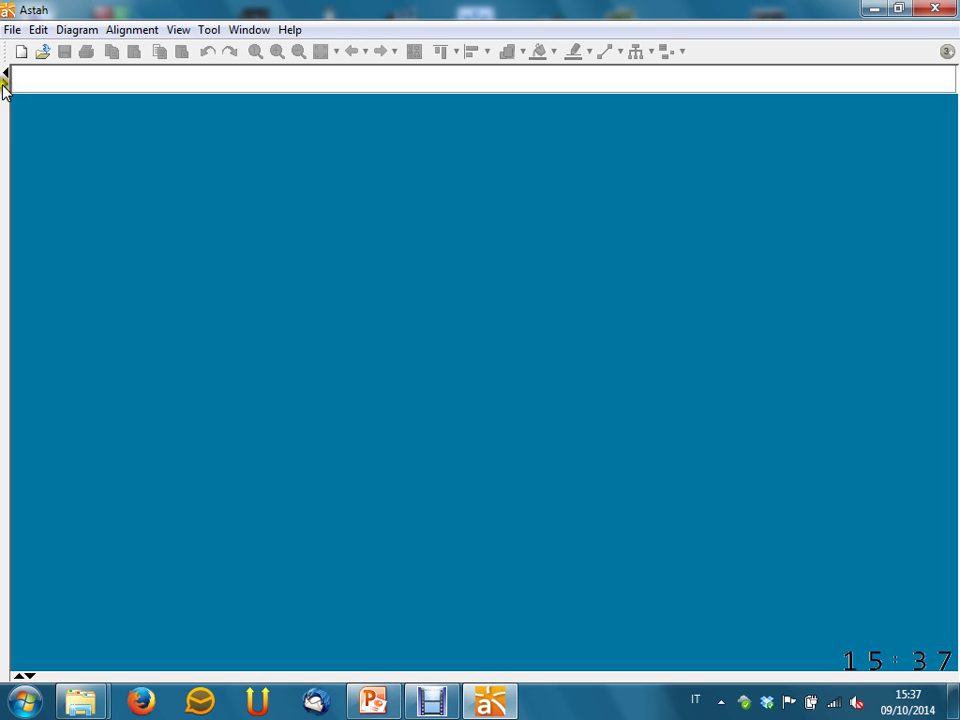
pyautogui.click(4, 80)
pyautogui.moveTo(9, 80); pyautogui.dragTo(160, 88)
pyautogui.click(12, 30)
pyautogui.click(246, 422)
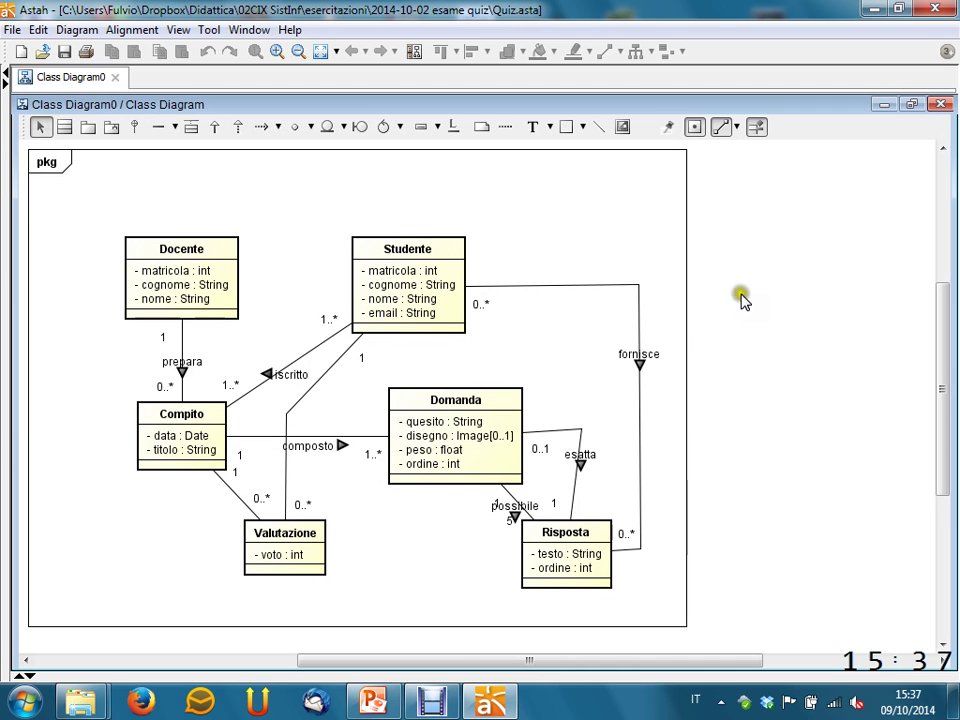
# Zoom and pan across the Quiz diagram's classes and associations, then bring up the Windows Start menu.
pyautogui.click(750, 298)
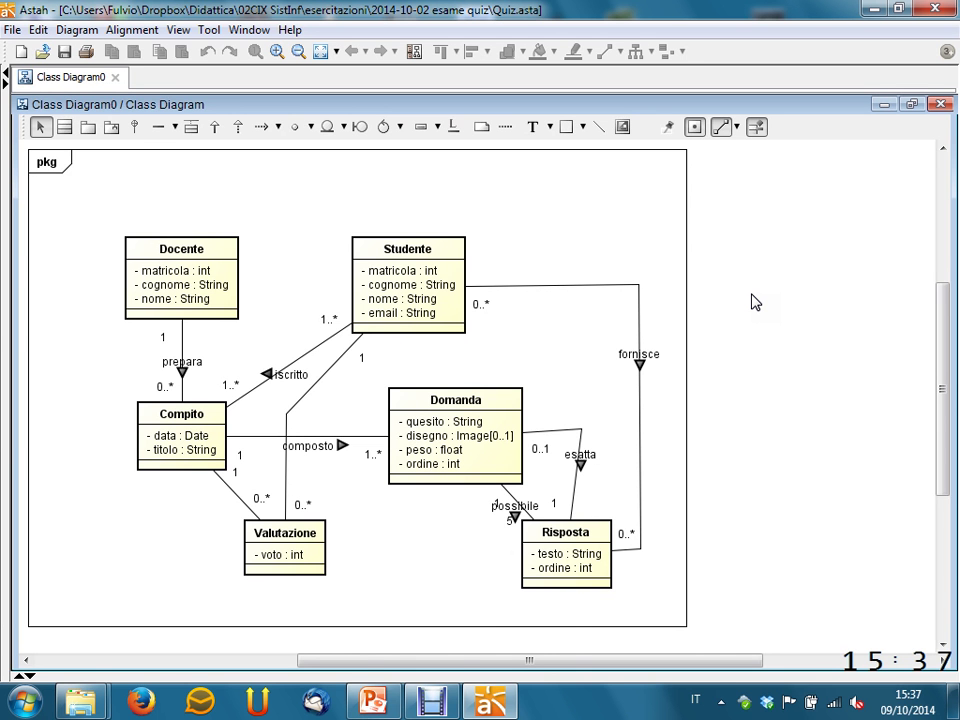
pyautogui.scroll(1, 755, 302)
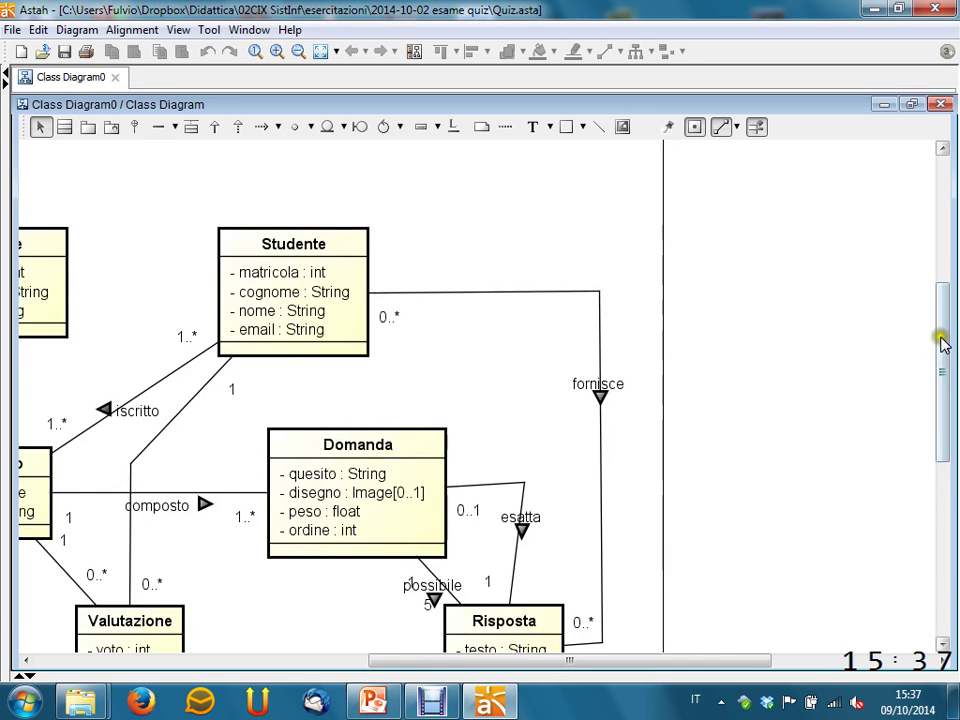
pyautogui.moveTo(940, 336); pyautogui.dragTo(944, 365)
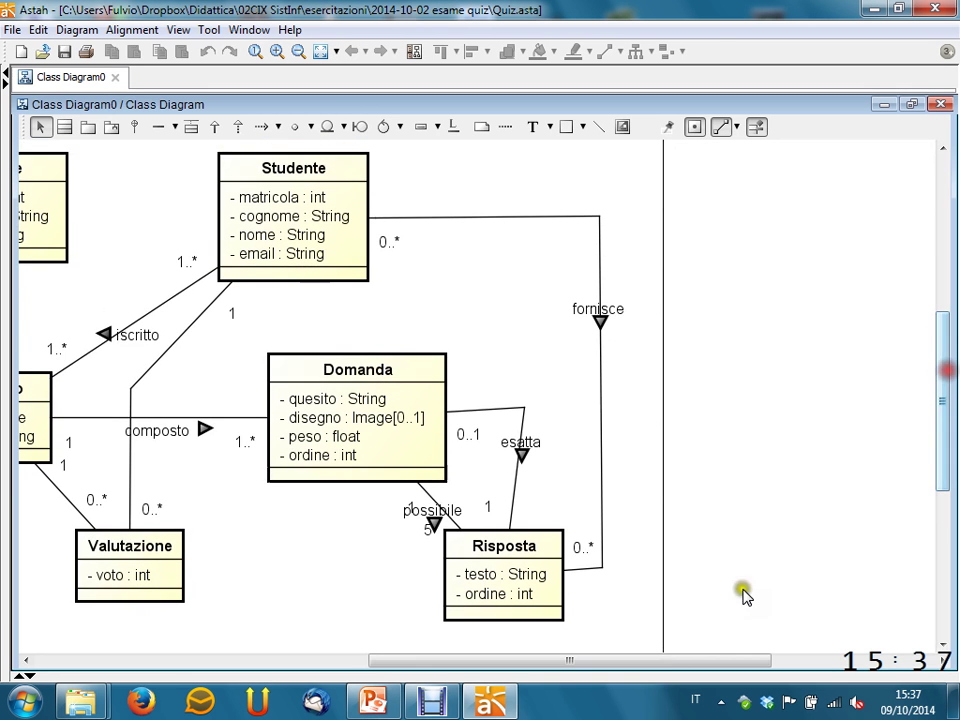
pyautogui.moveTo(700, 655); pyautogui.dragTo(638, 655)
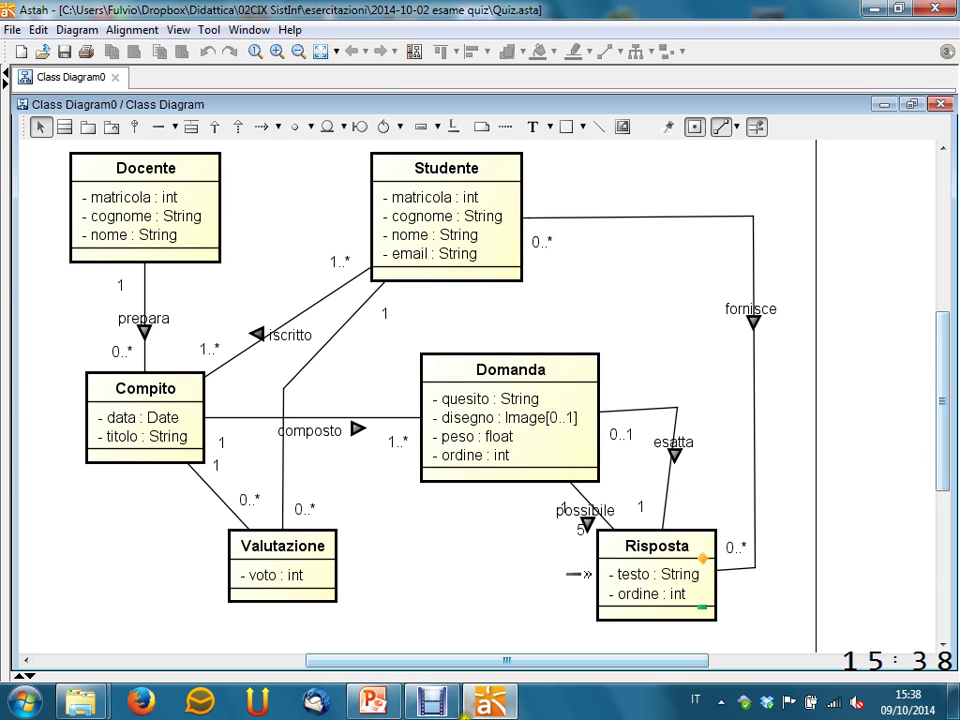
pyautogui.click(22, 700)
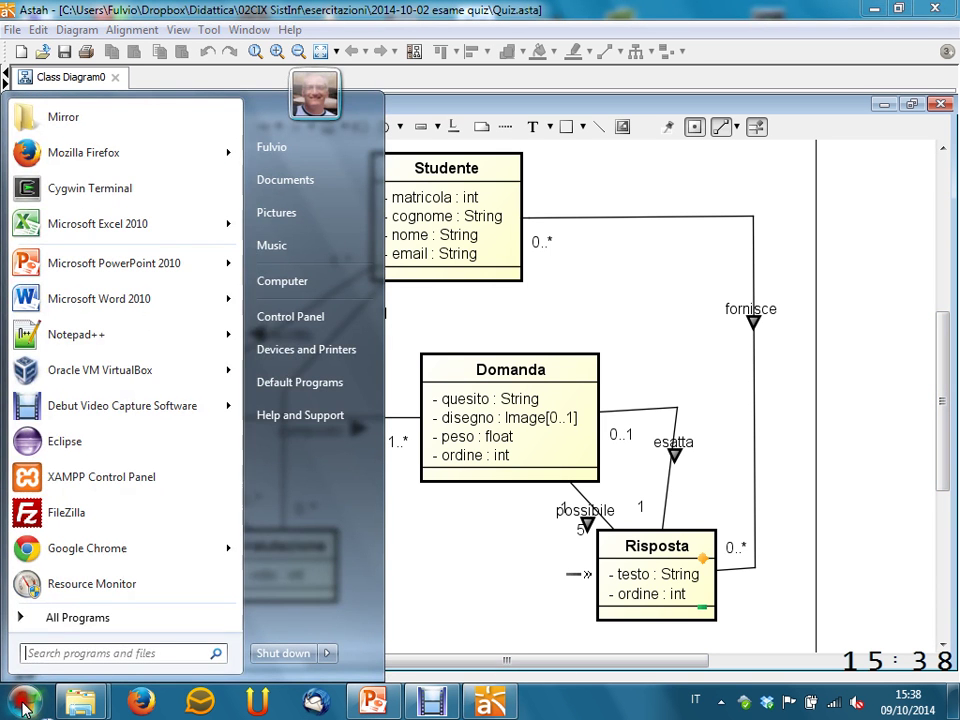
# Launch Excel 2010 and look through the blank workbook's Sheet1, Sheet2 and Sheet3.
pyautogui.click(138, 216)
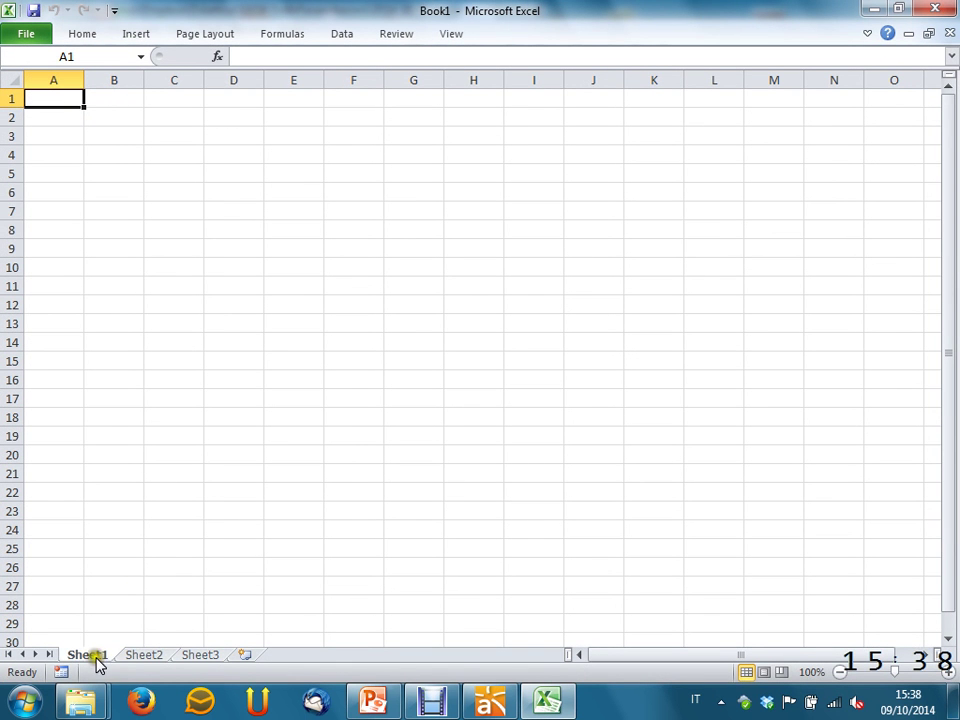
pyautogui.click(148, 656)
pyautogui.click(201, 656)
pyautogui.click(105, 656)
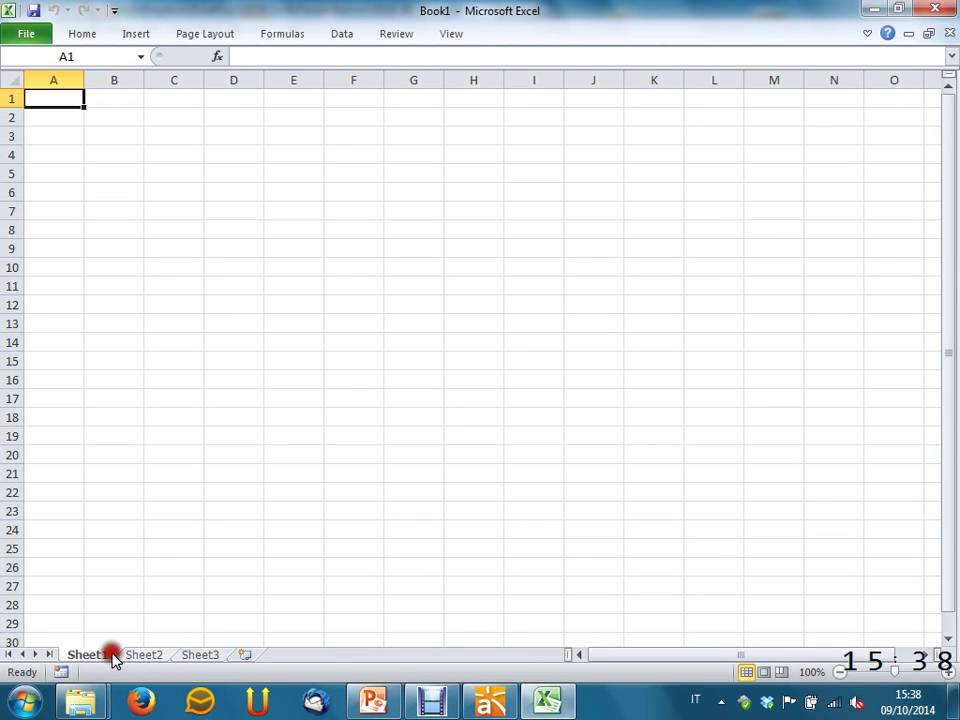
pyautogui.click(156, 656)
pyautogui.click(199, 656)
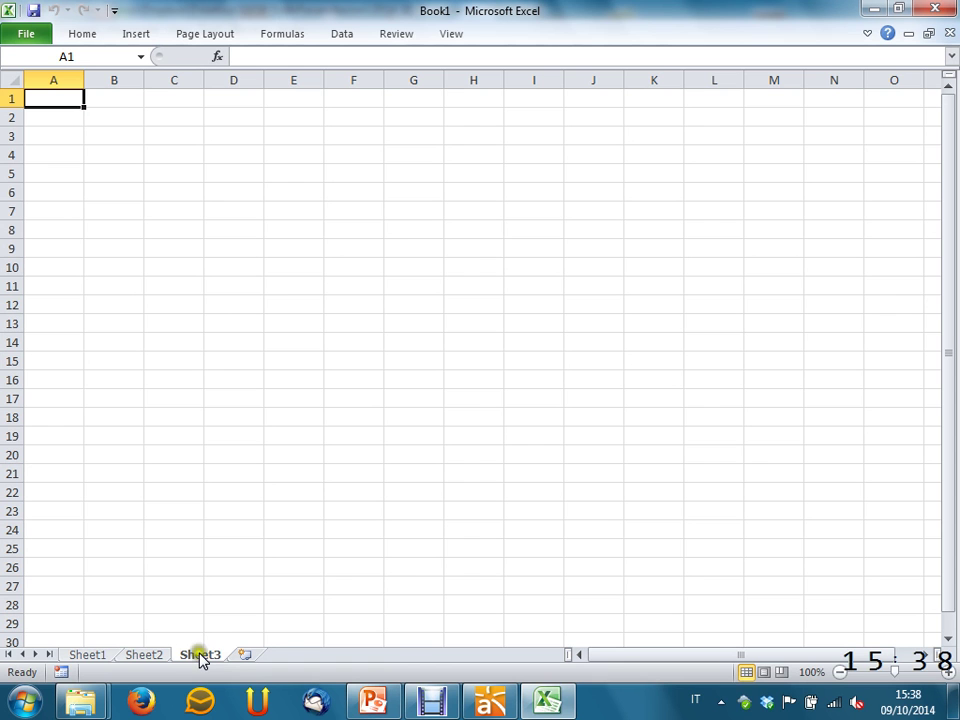
pyautogui.click(92, 656)
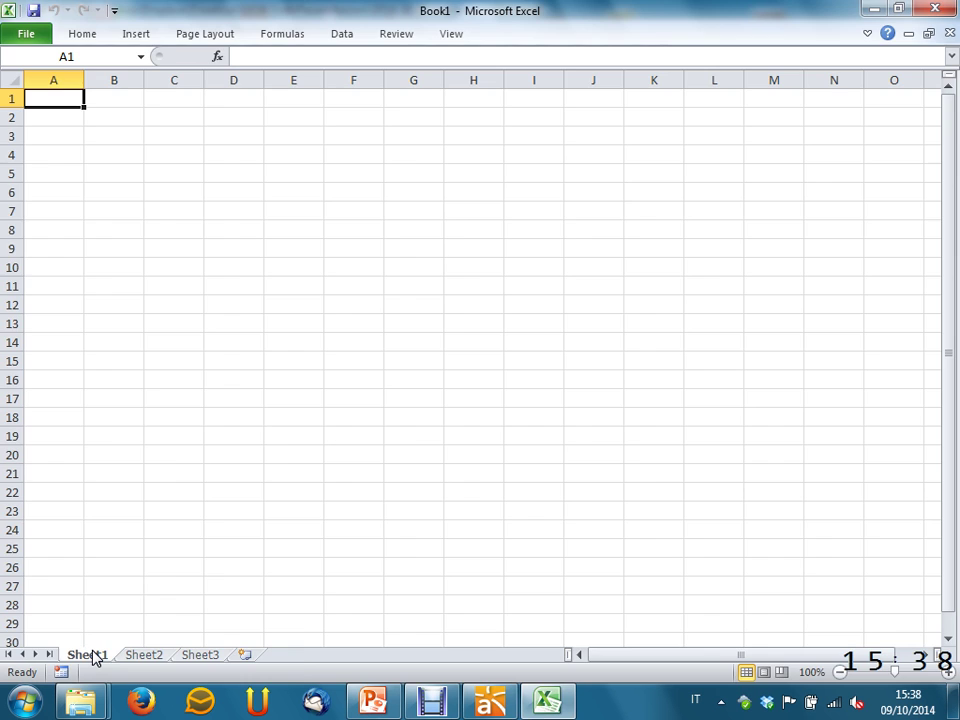
# Compare against the Astah diagram, then begin renaming Sheet1.
pyautogui.hotkey('alt', 'Tab')
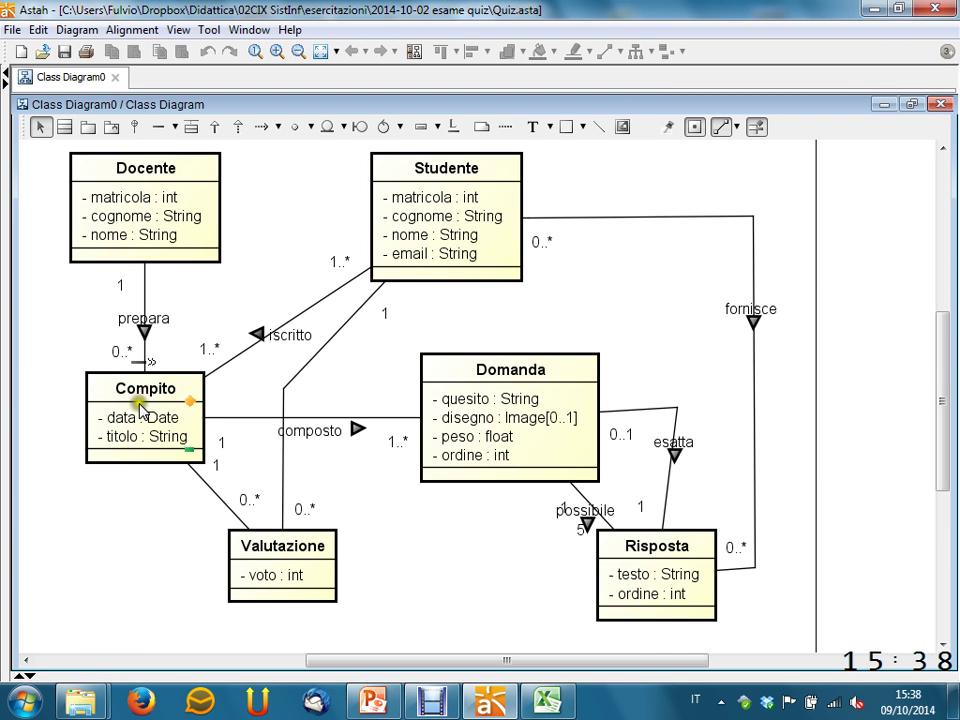
pyautogui.hotkey('alt', 'Tab')
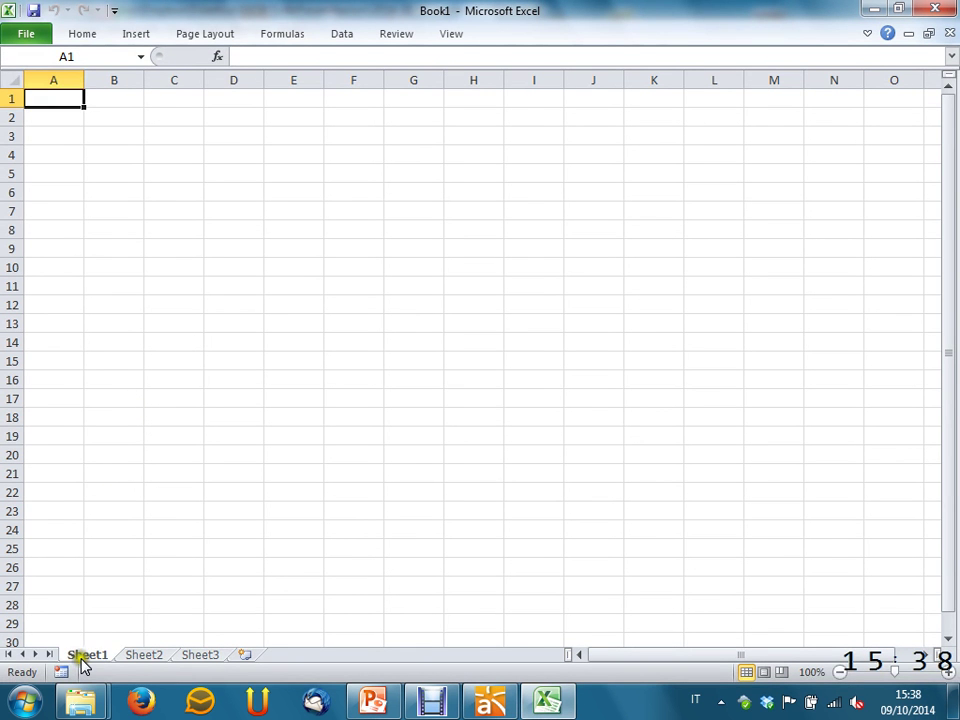
pyautogui.doubleClick(84, 655)
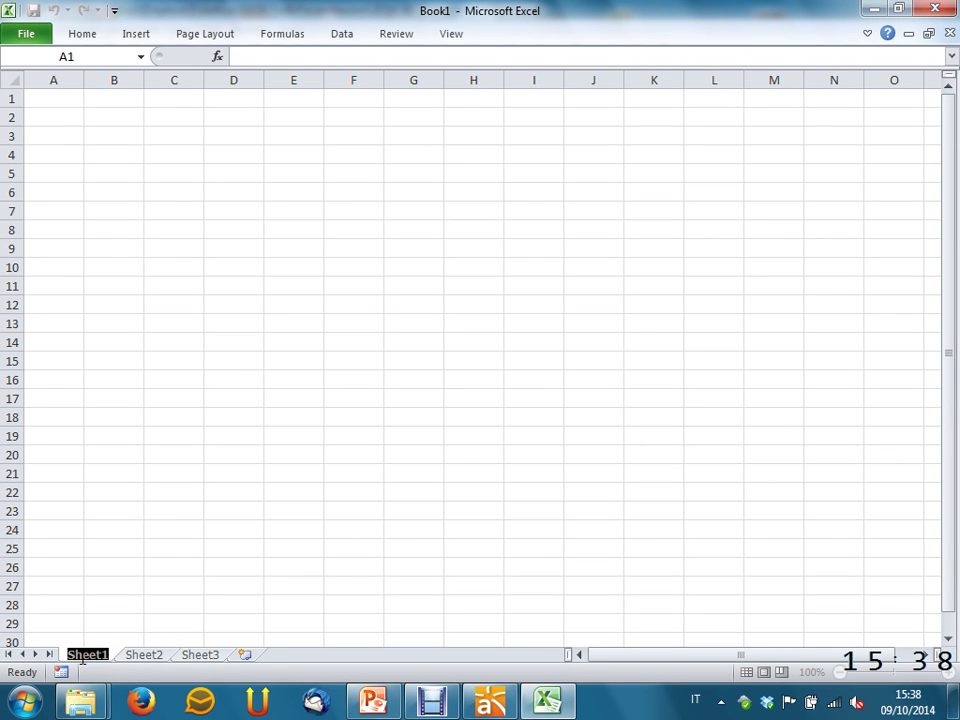
# Rename Sheet1 to Docente and Sheet2 to Compito.
pyautogui.write('Docente')
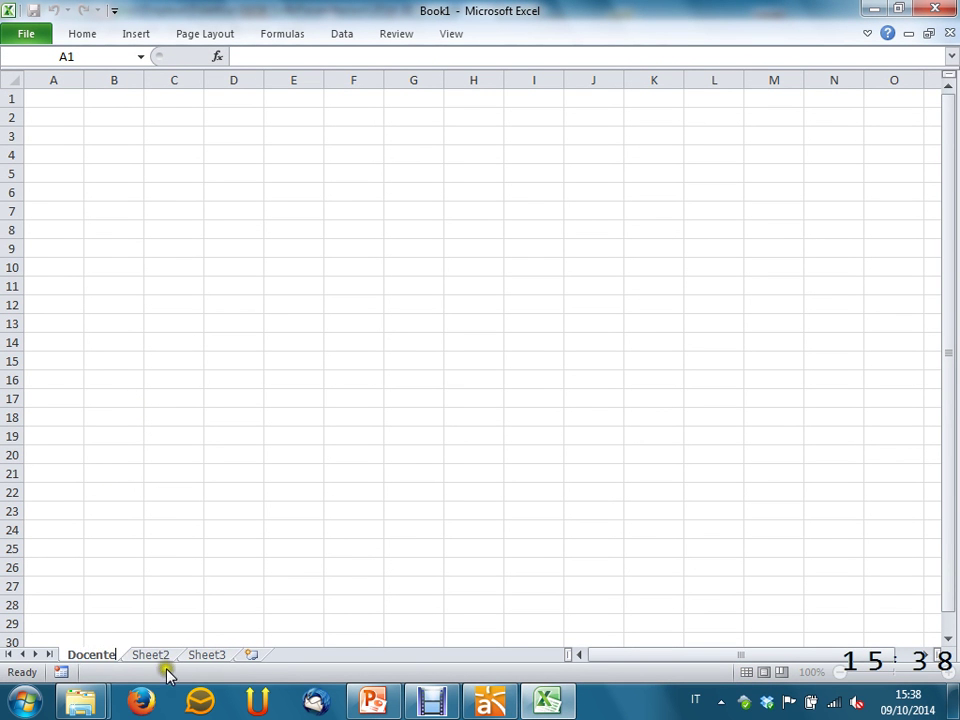
pyautogui.doubleClick(160, 656)
pyautogui.write('Colmpito')
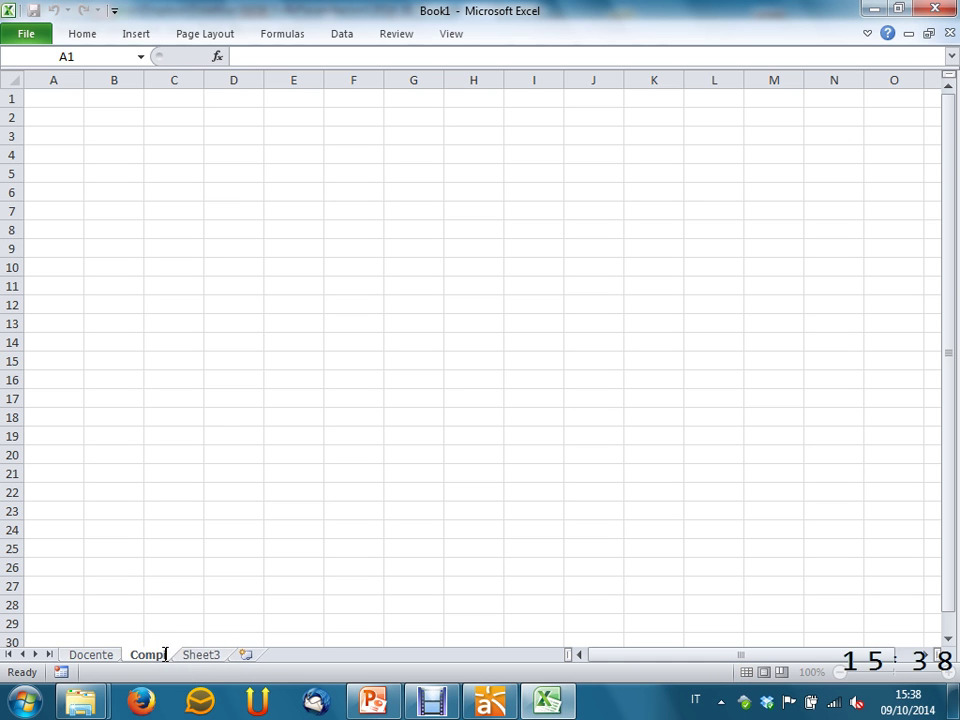
pyautogui.press('Return')
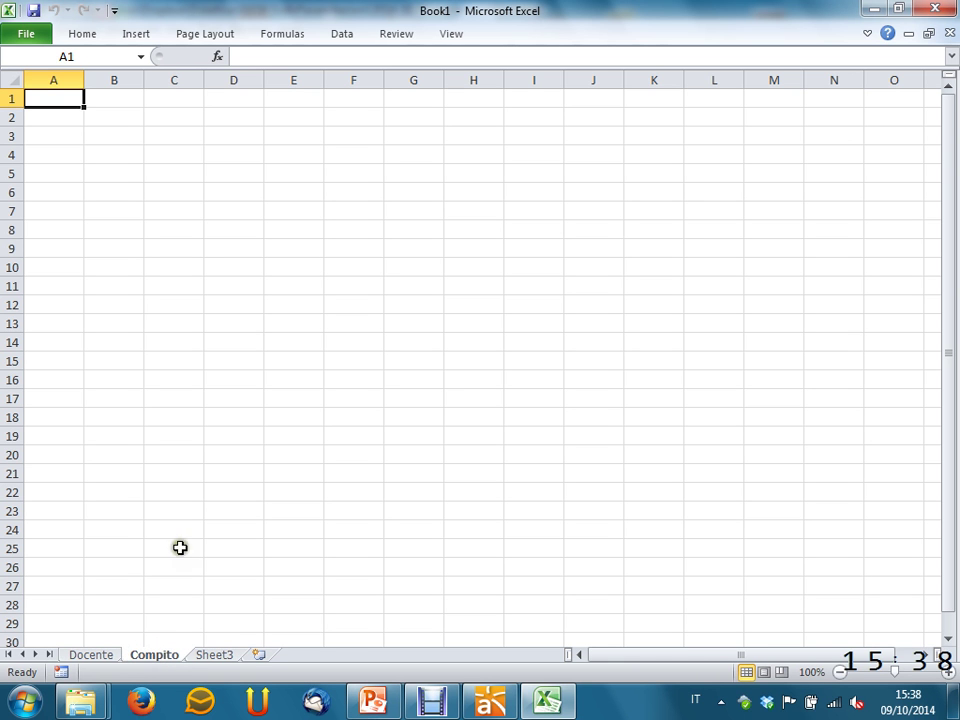
# On Docente, add headers Matricola, Cognome and Nome, and widen columns A and B.
pyautogui.click(92, 656)
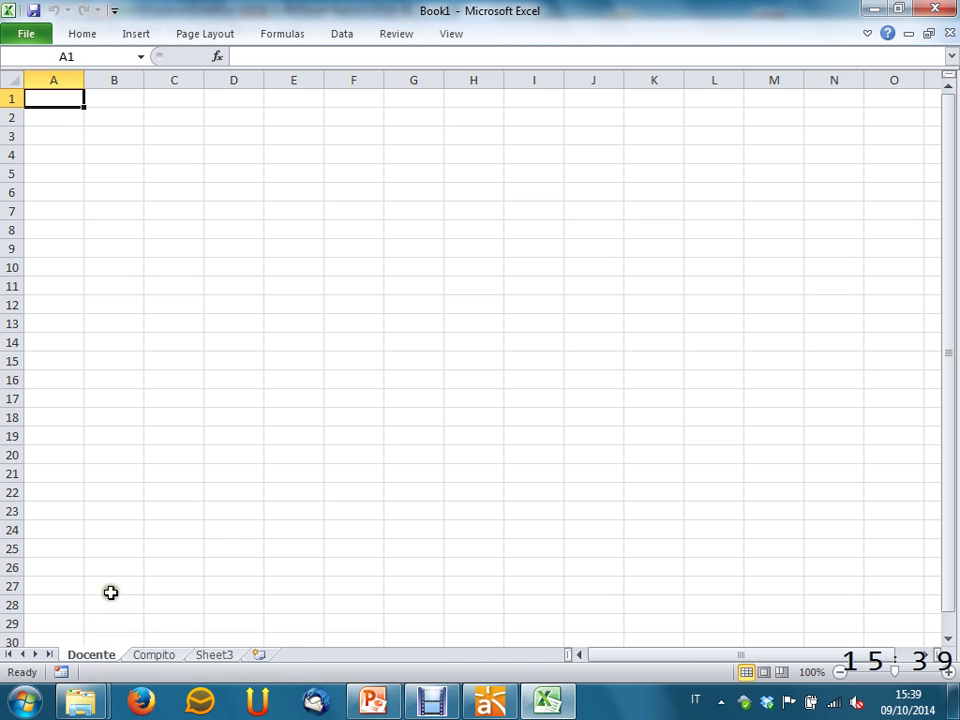
pyautogui.hotkey('alt', 'Tab')
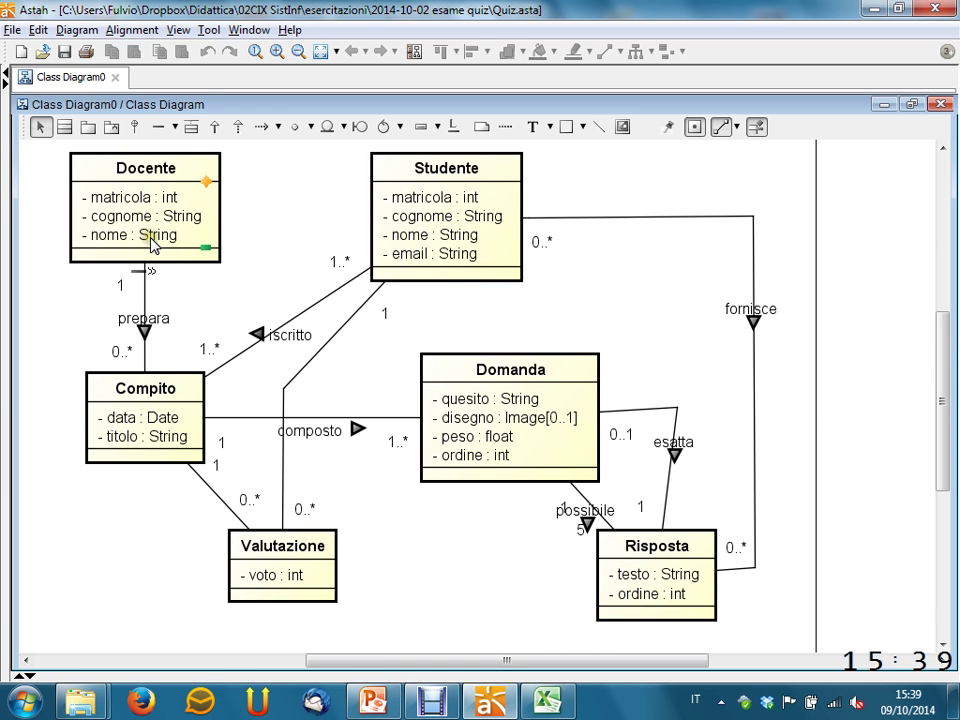
pyautogui.hotkey('alt', 'Tab')
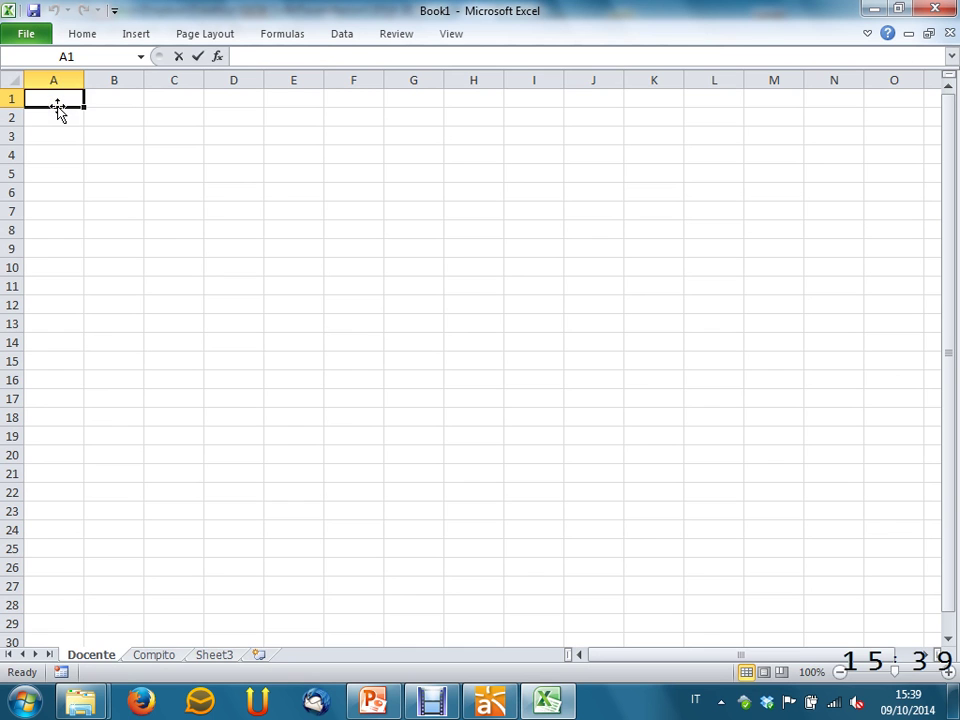
pyautogui.write('Matricola')
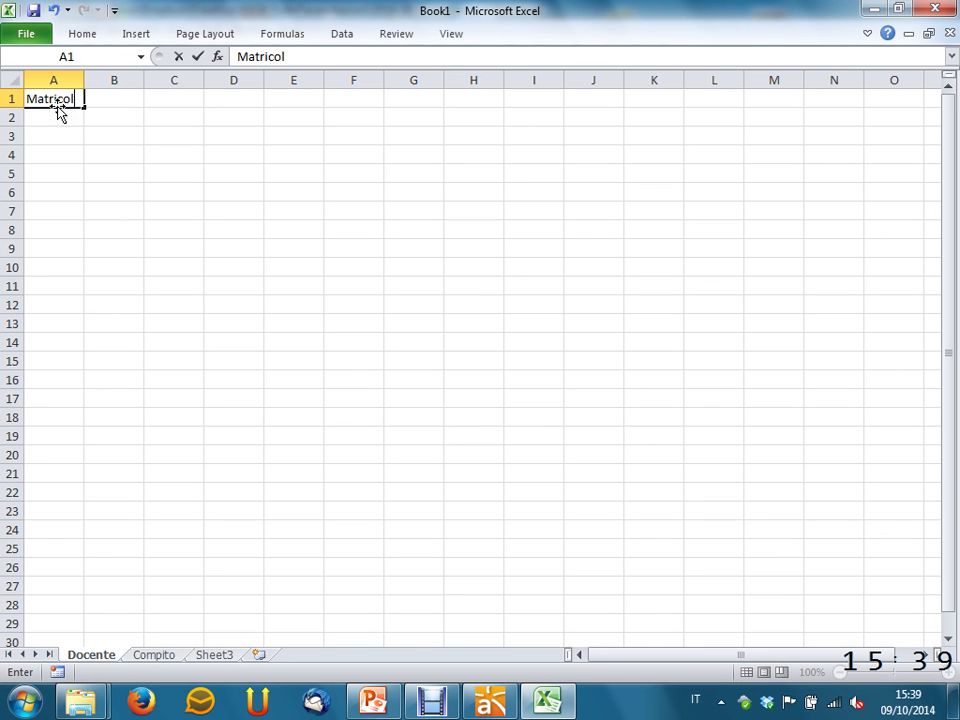
pyautogui.press('Tab')
pyautogui.write('Cognome')
pyautogui.press('Tab')
pyautogui.write('Nome')
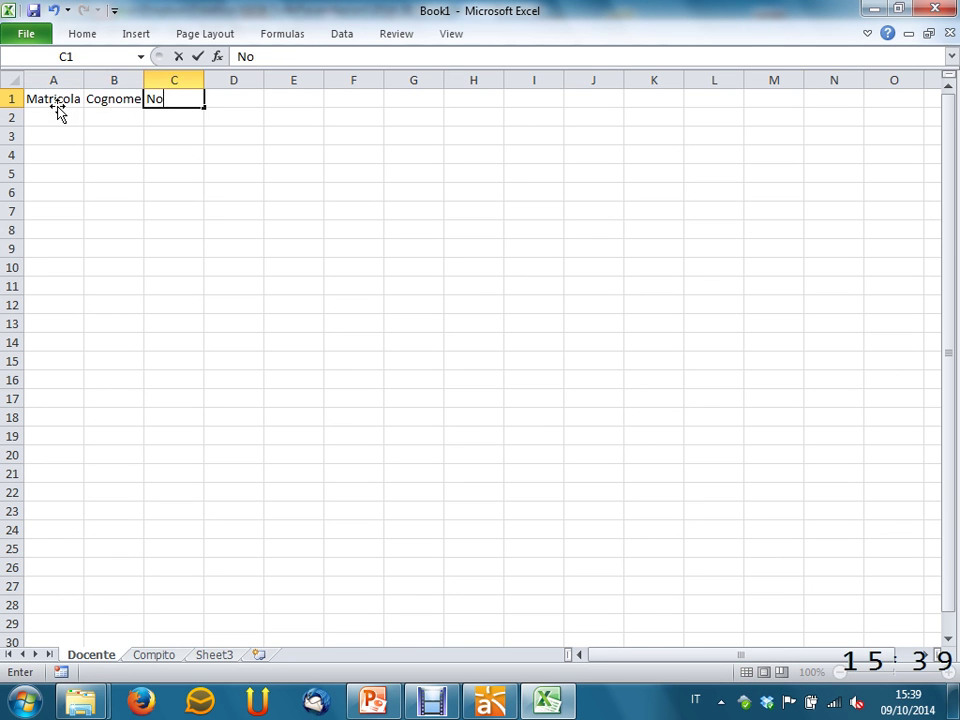
pyautogui.click(180, 155)
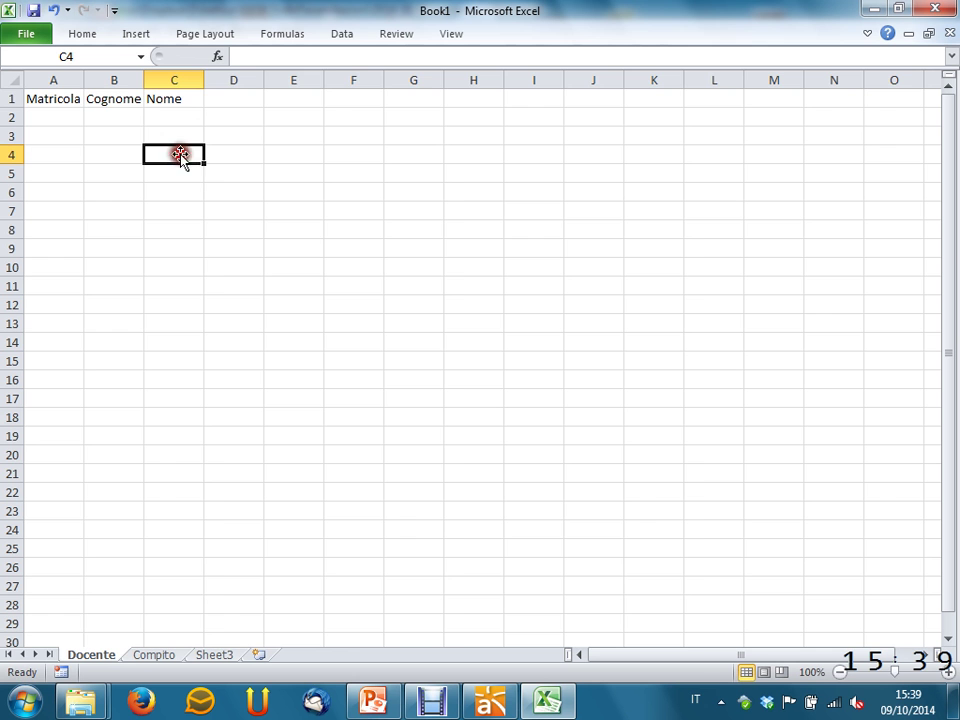
pyautogui.moveTo(83, 80); pyautogui.dragTo(103, 80)
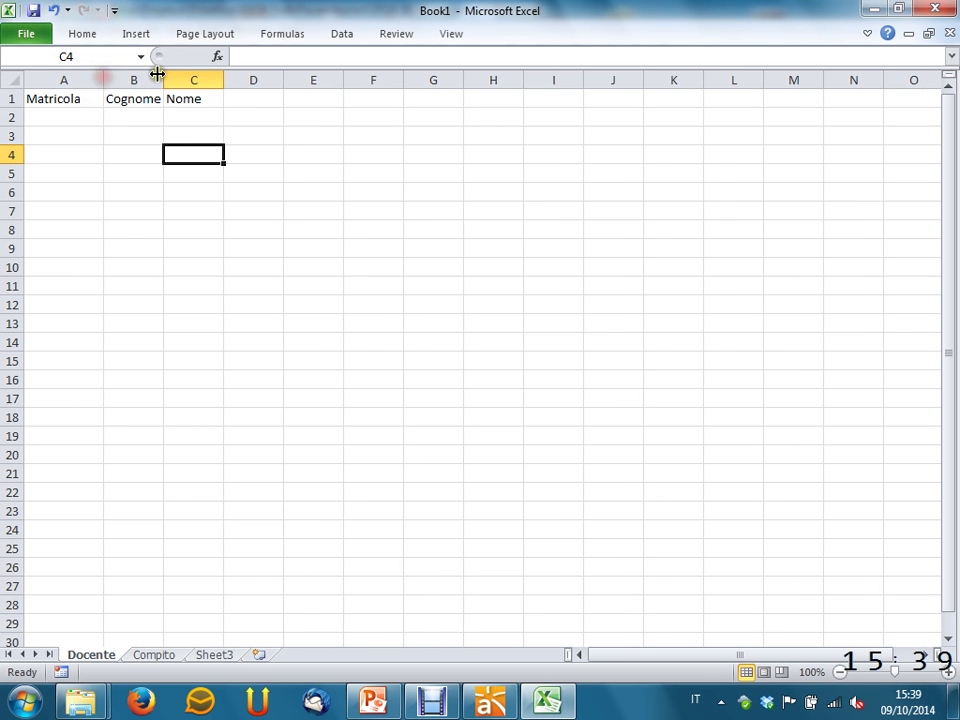
pyautogui.moveTo(163, 80); pyautogui.dragTo(203, 80)
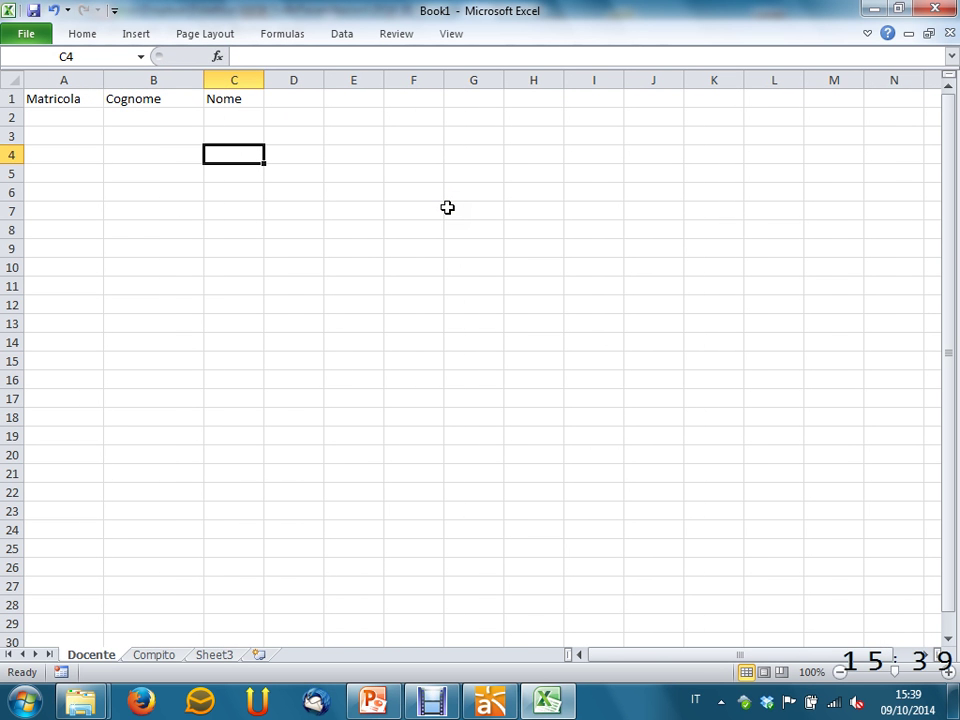
# On Compito, add headers Data and Titolo, and widen the Titolo column.
pyautogui.click(155, 656)
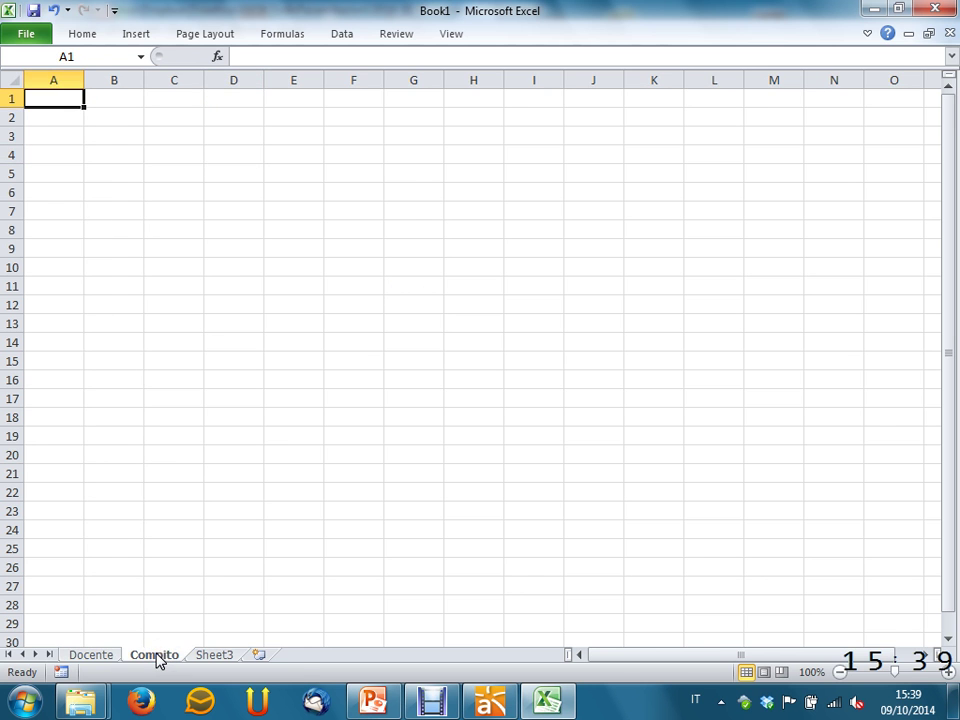
pyautogui.hotkey('alt', 'Tab')
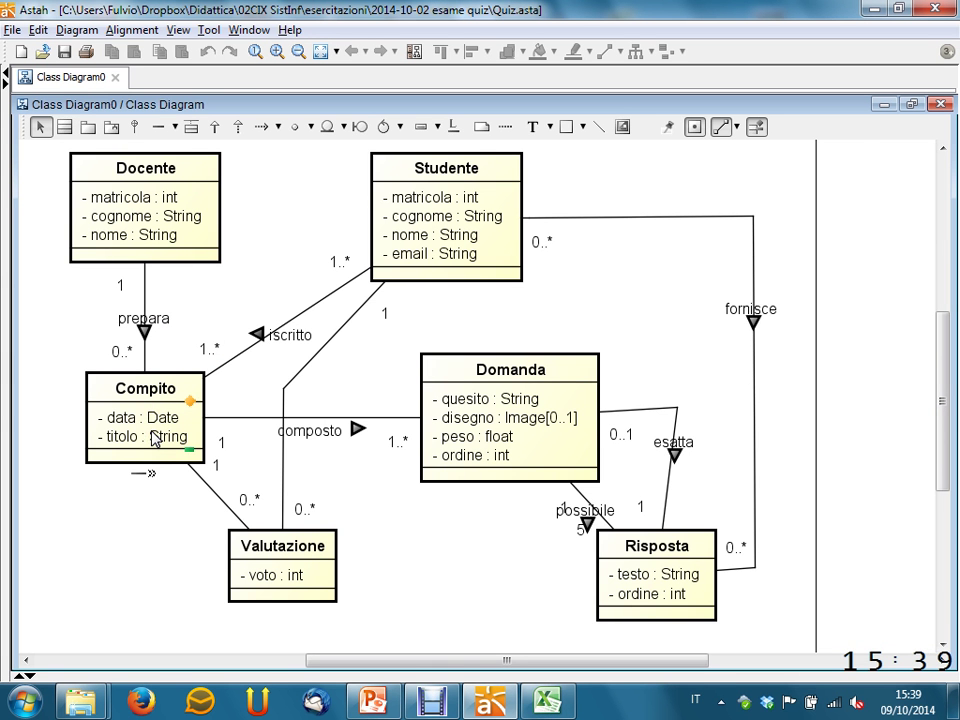
pyautogui.hotkey('alt', 'Tab')
pyautogui.write('Dage')
pyautogui.press('BackSpace')
pyautogui.press('BackSpace')
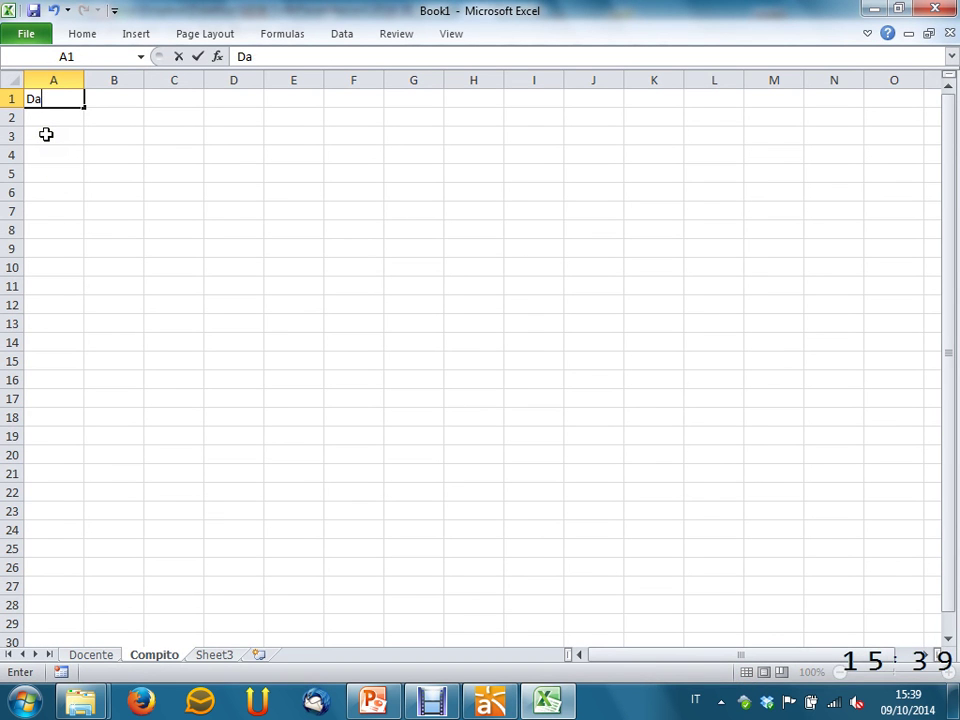
pyautogui.write('ta')
pyautogui.press('Tab')
pyautogui.write('Titolo')
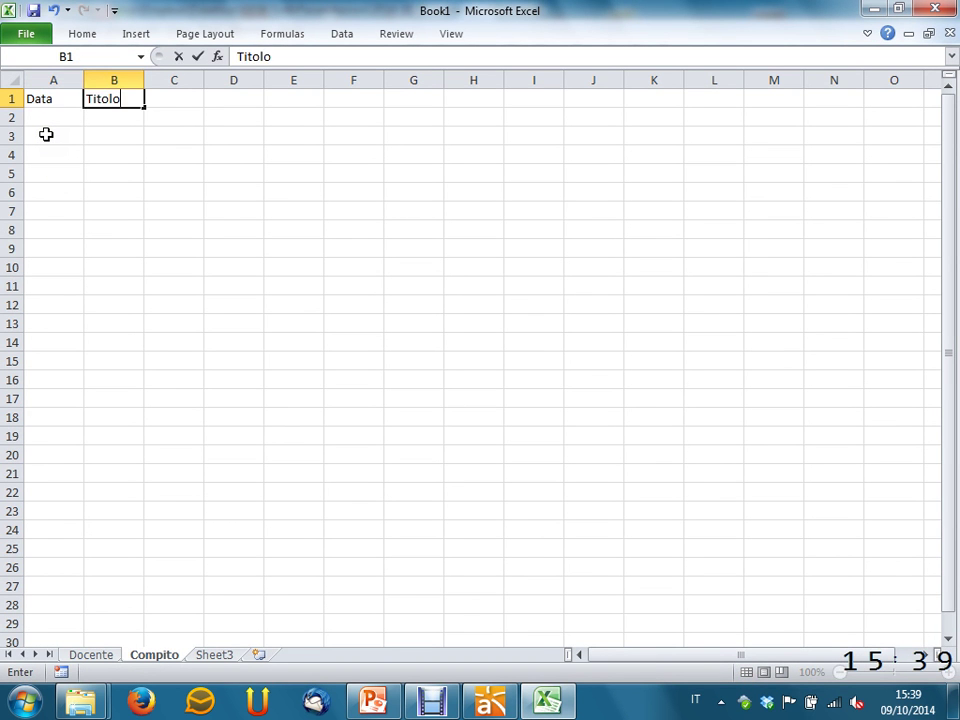
pyautogui.press('Return')
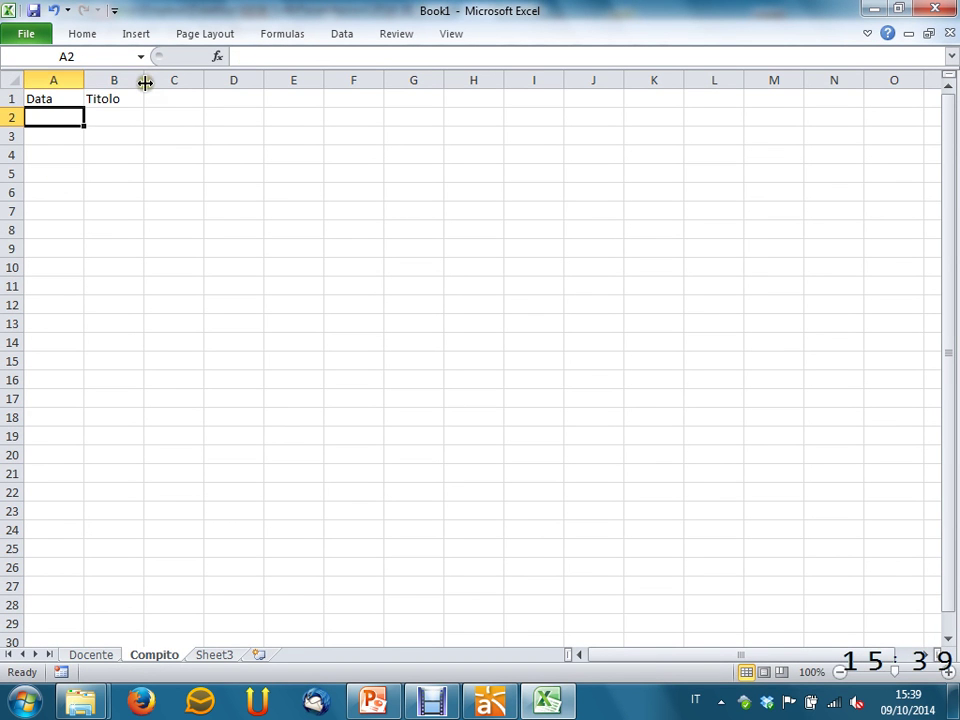
pyautogui.moveTo(144, 81); pyautogui.dragTo(305, 72)
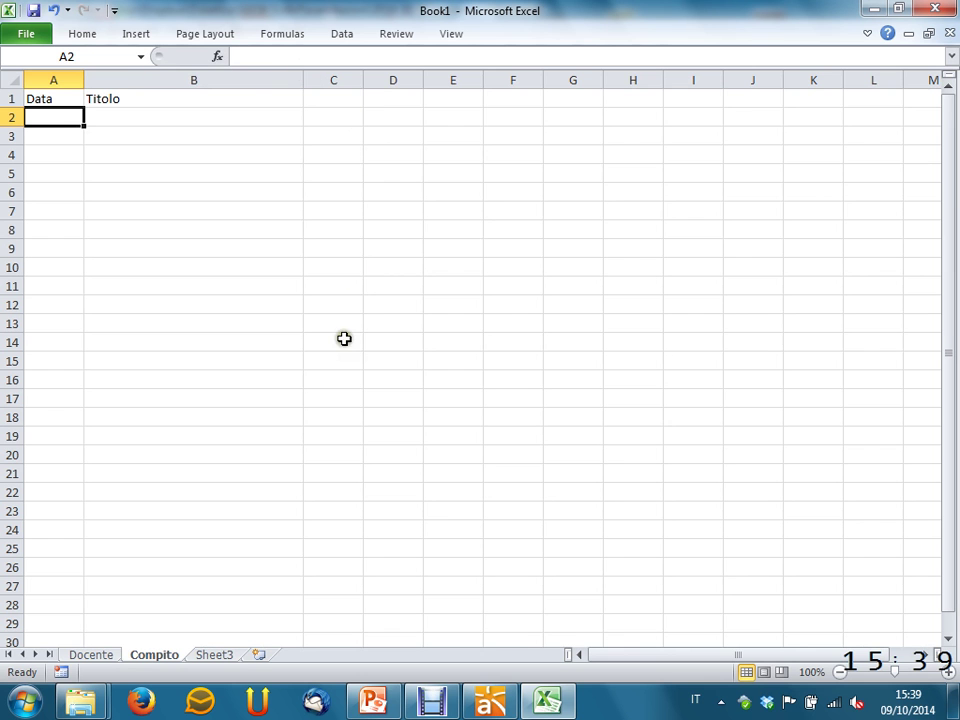
pyautogui.click(72, 652)
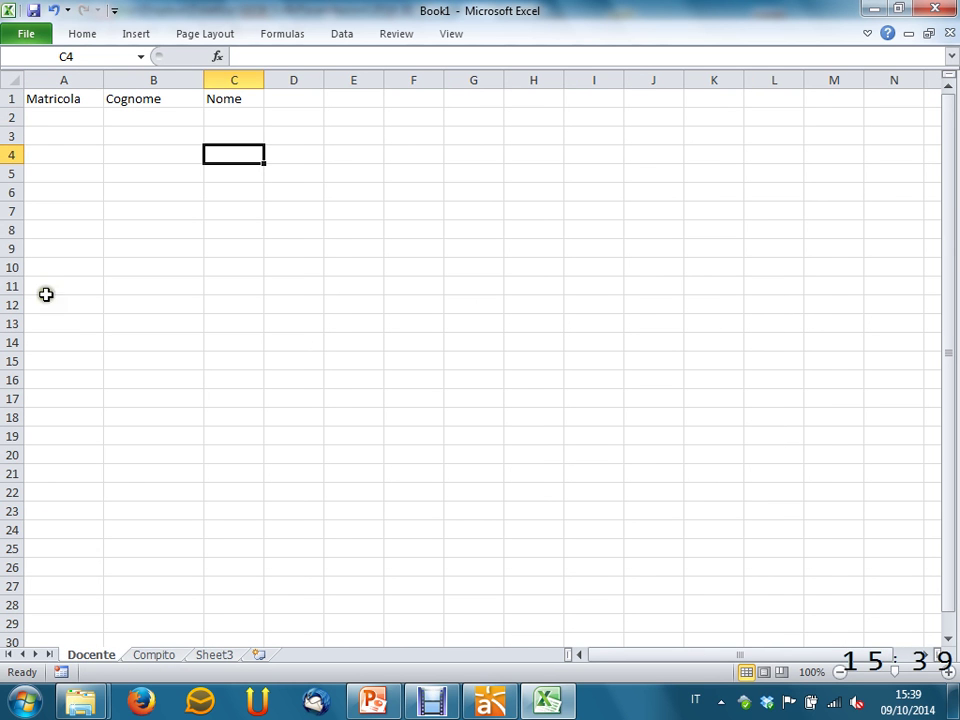
# Enter the first teacher row: matricola 2154 with the teacher's surname and first name.
pyautogui.click(55, 115)
pyautogui.write('216')
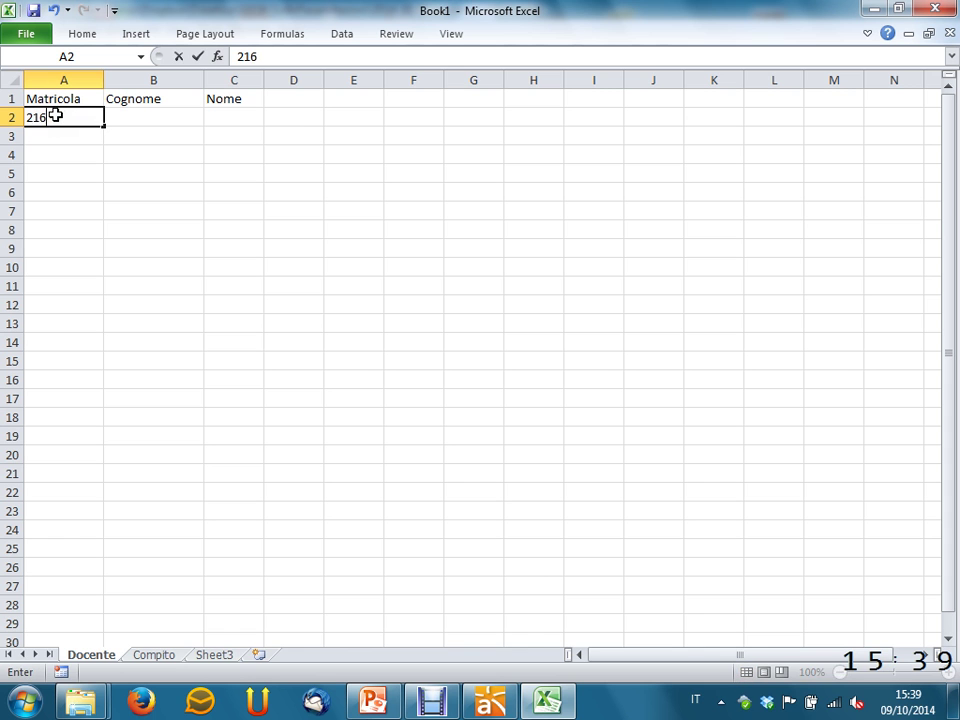
pyautogui.press('BackSpace')
pyautogui.write('54')
pyautogui.press('Tab')
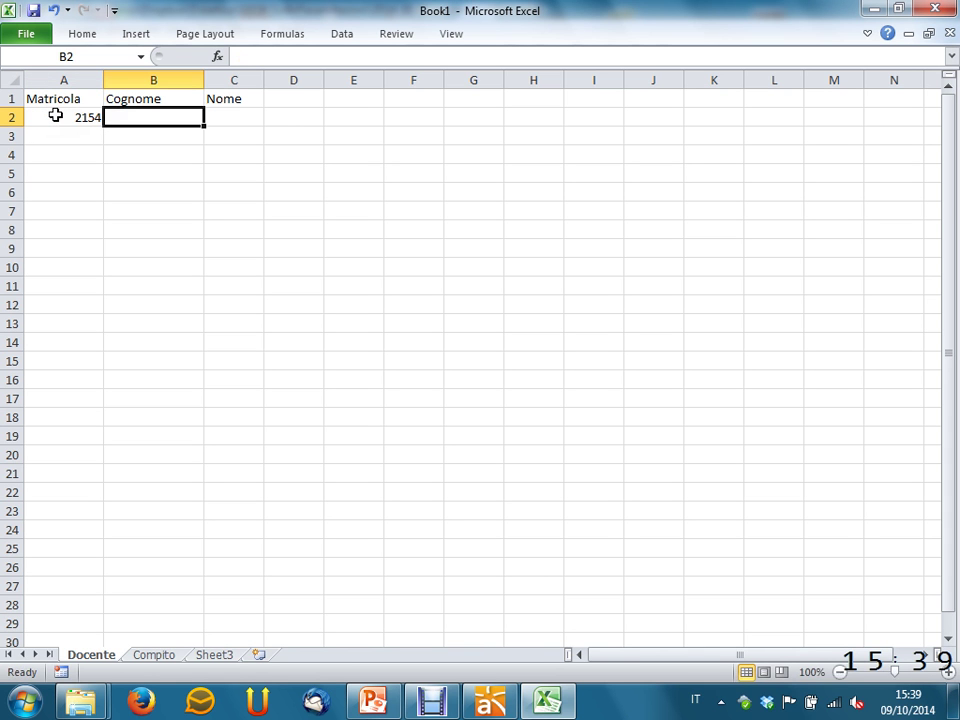
pyautogui.press('Tab')
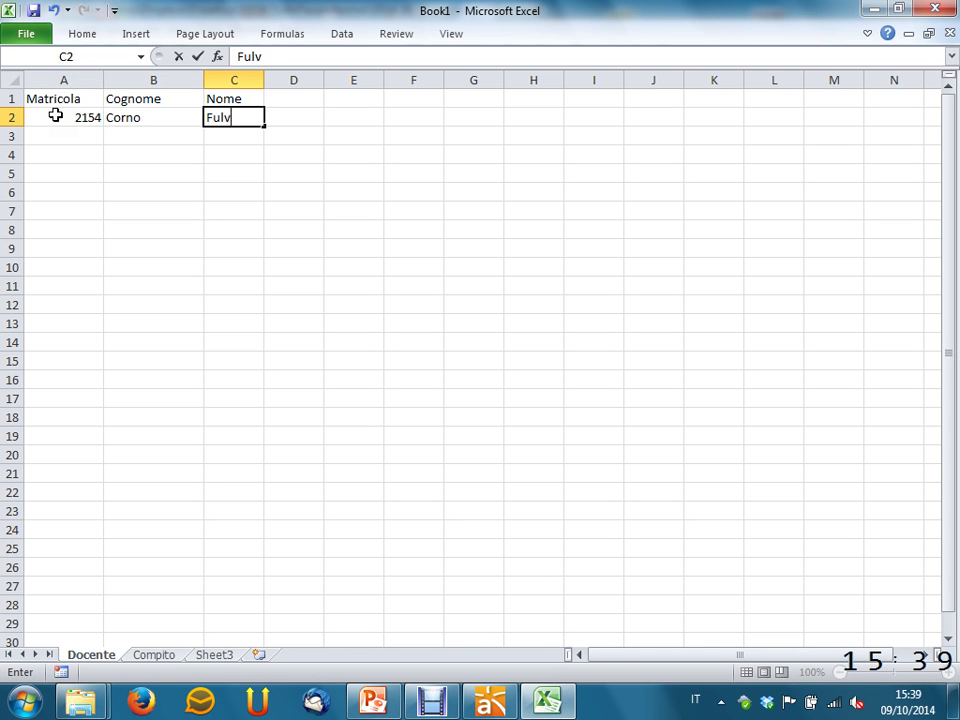
pyautogui.press('Return')
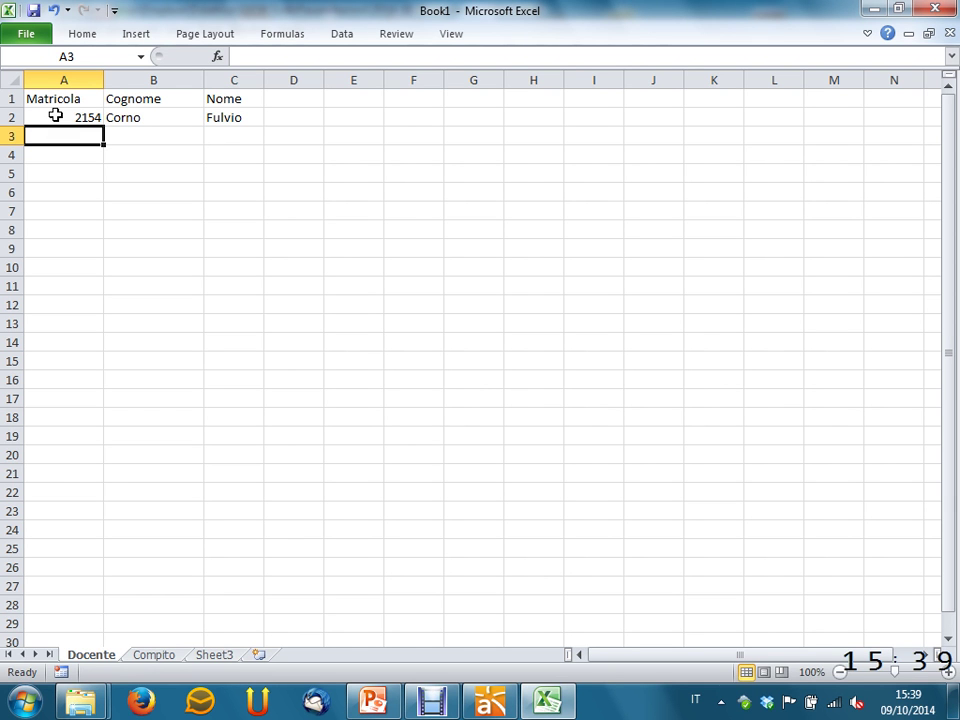
# Add teacher rows with matricola 3333 and 1111 plus their surnames and first names, and widen column C.
pyautogui.write('3333')
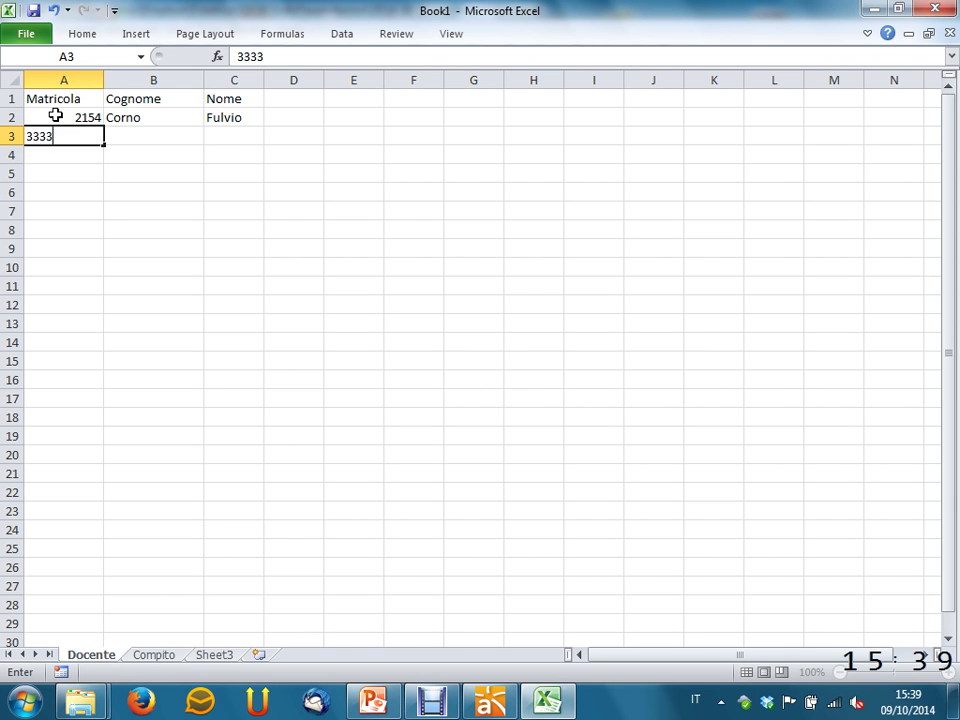
pyautogui.press('Tab')
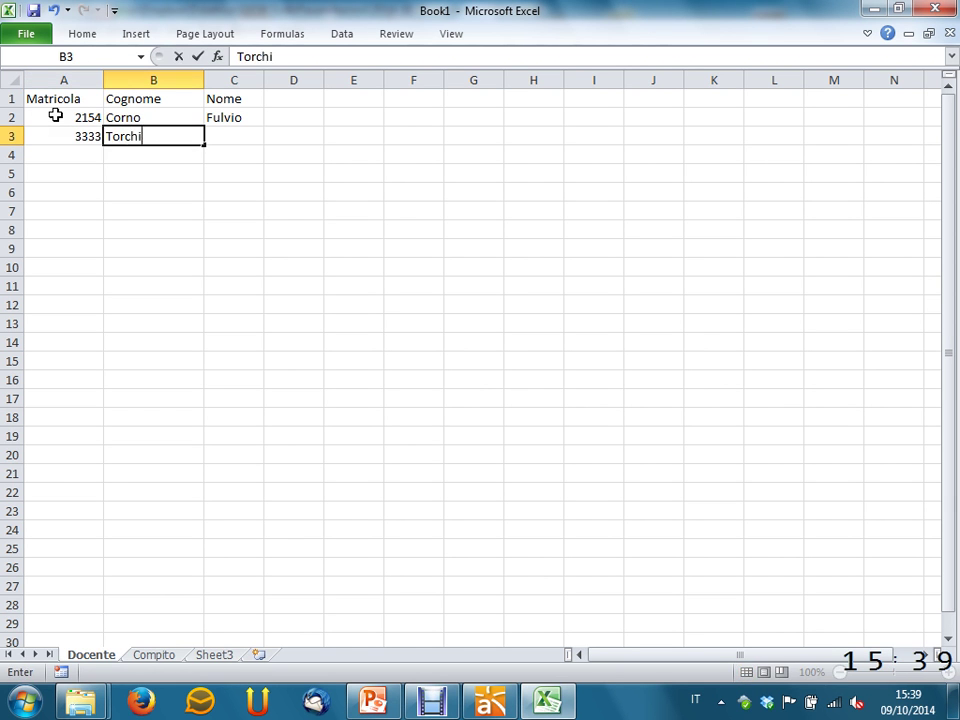
pyautogui.press('Tab')
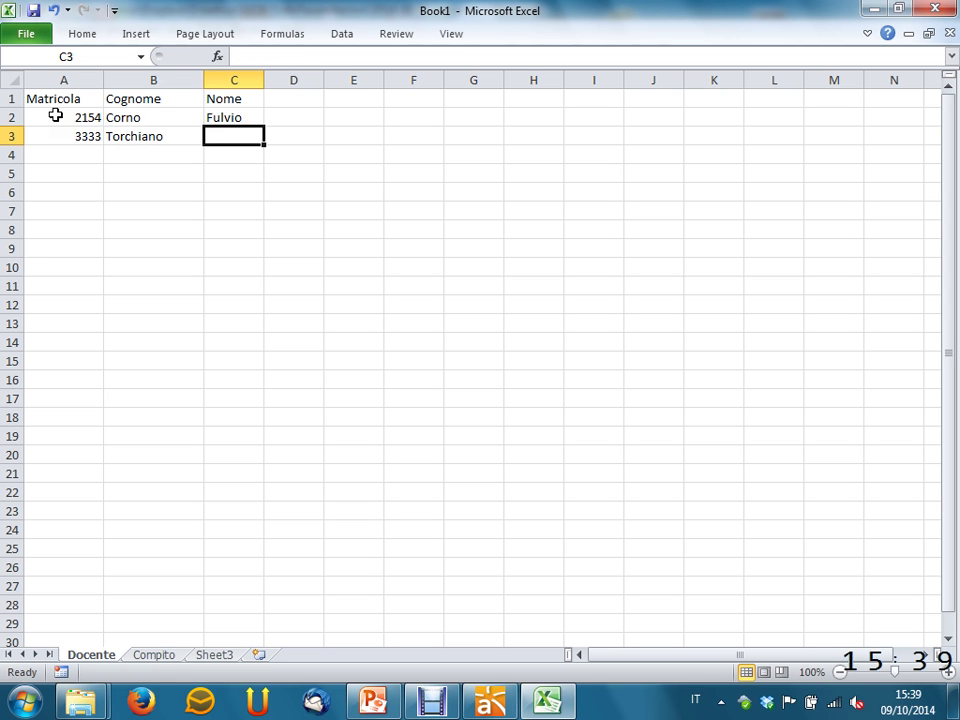
pyautogui.press('Return')
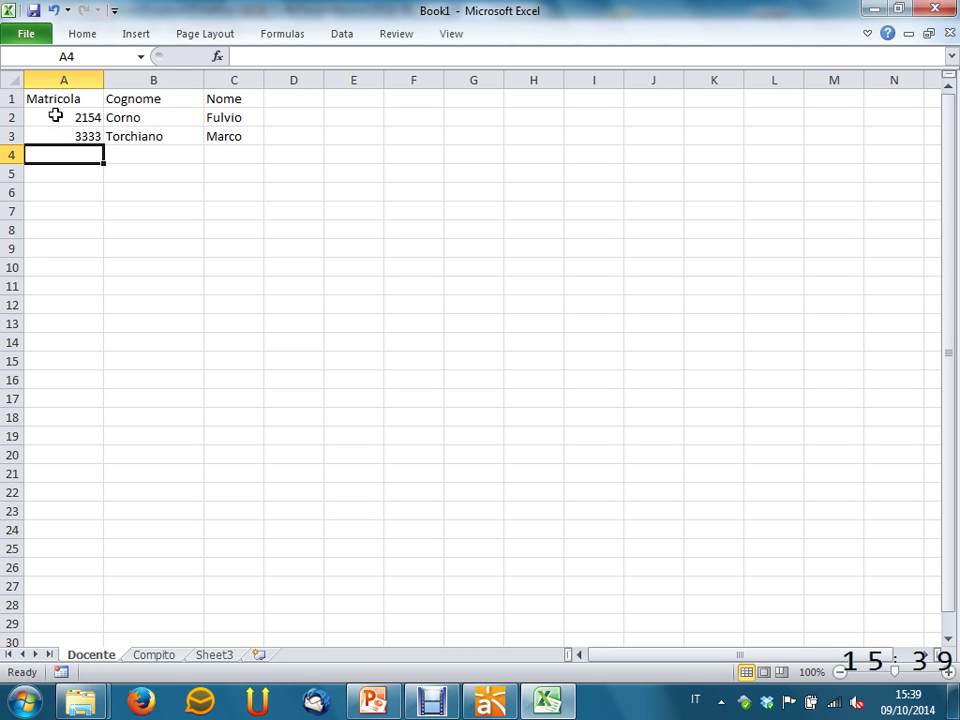
pyautogui.write('1111')
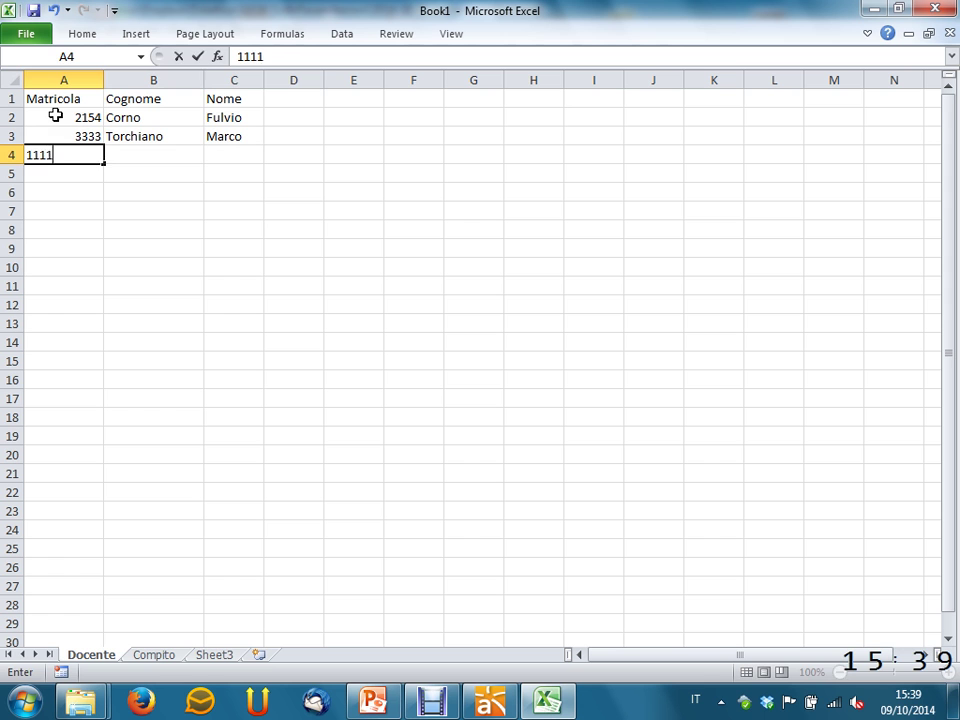
pyautogui.press('Tab')
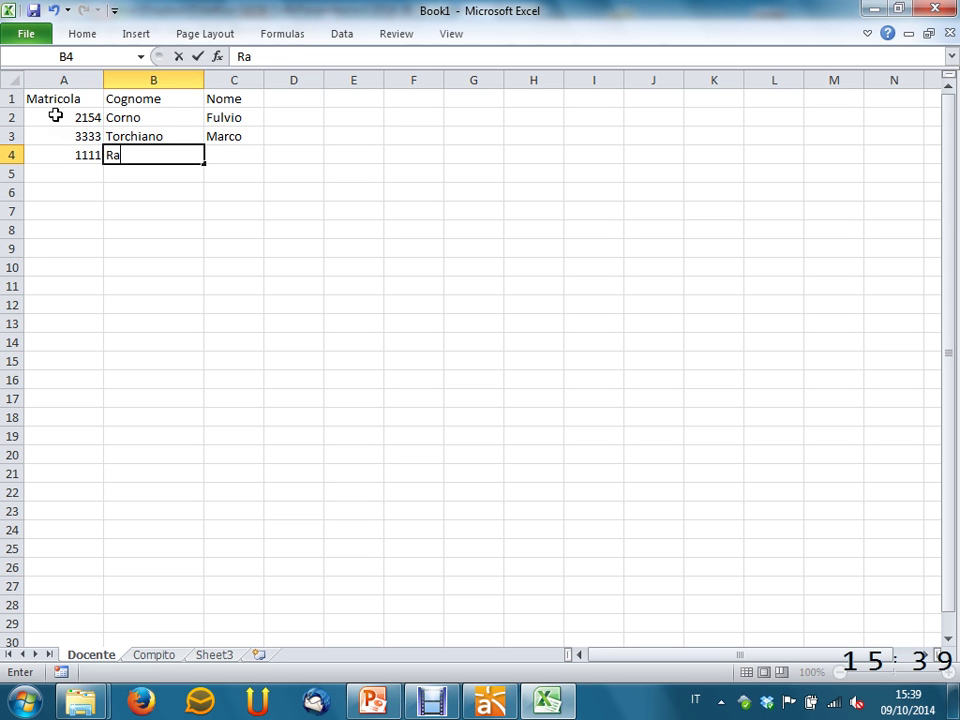
pyautogui.press('Tab')
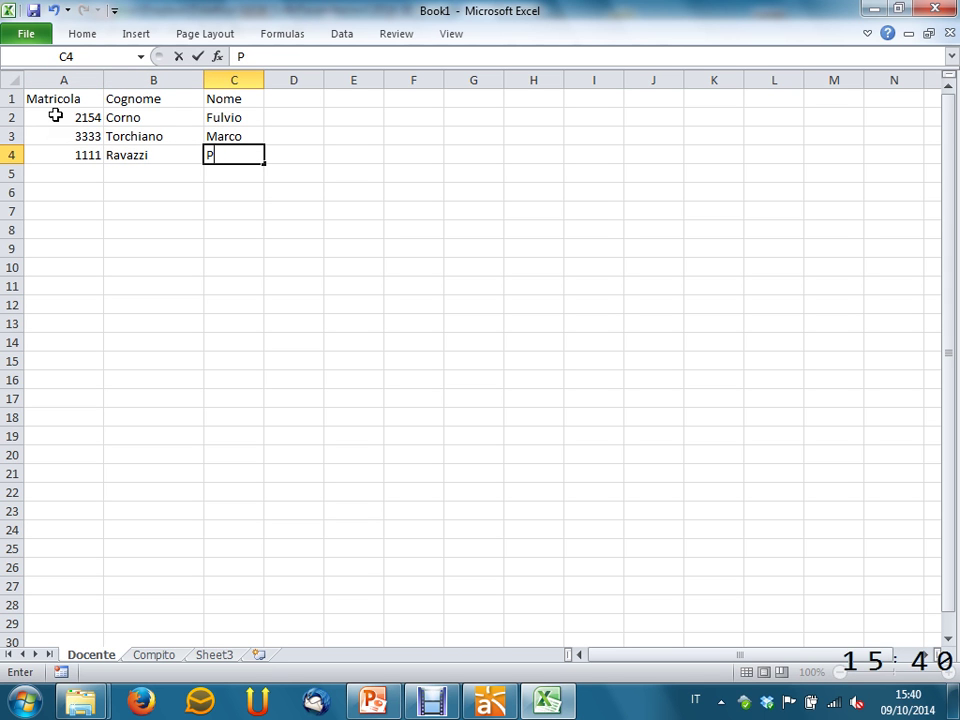
pyautogui.press('Return')
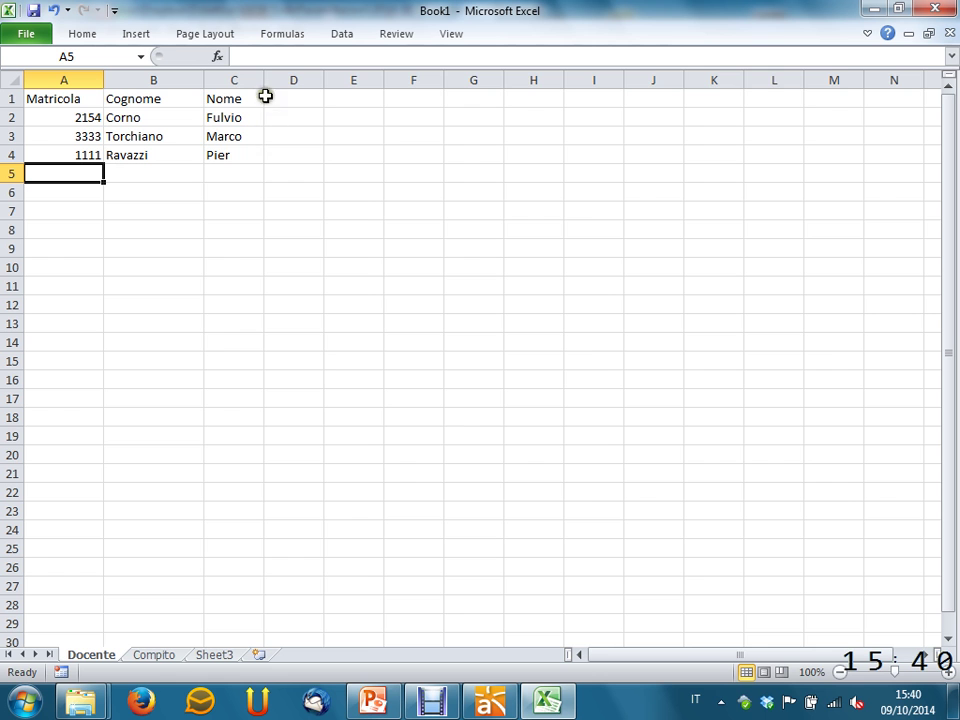
pyautogui.moveTo(263, 80); pyautogui.dragTo(306, 81)
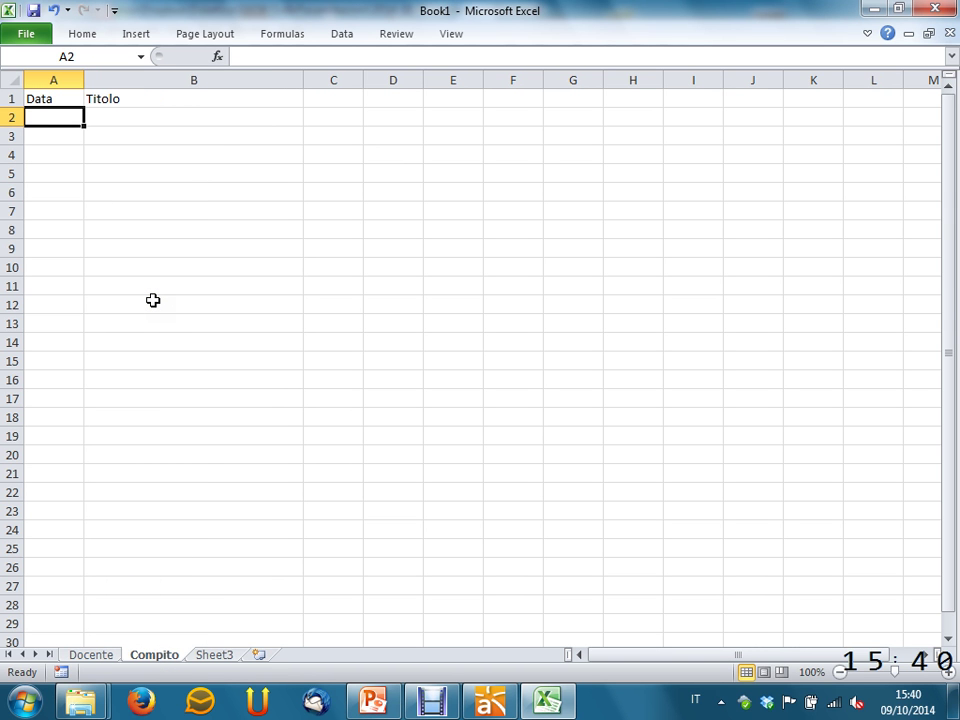
# Add the exam dated 15/09/2014 titled 'Sistemi Informativi, appello di settembre' and autofit column B.
pyautogui.write('15/09')
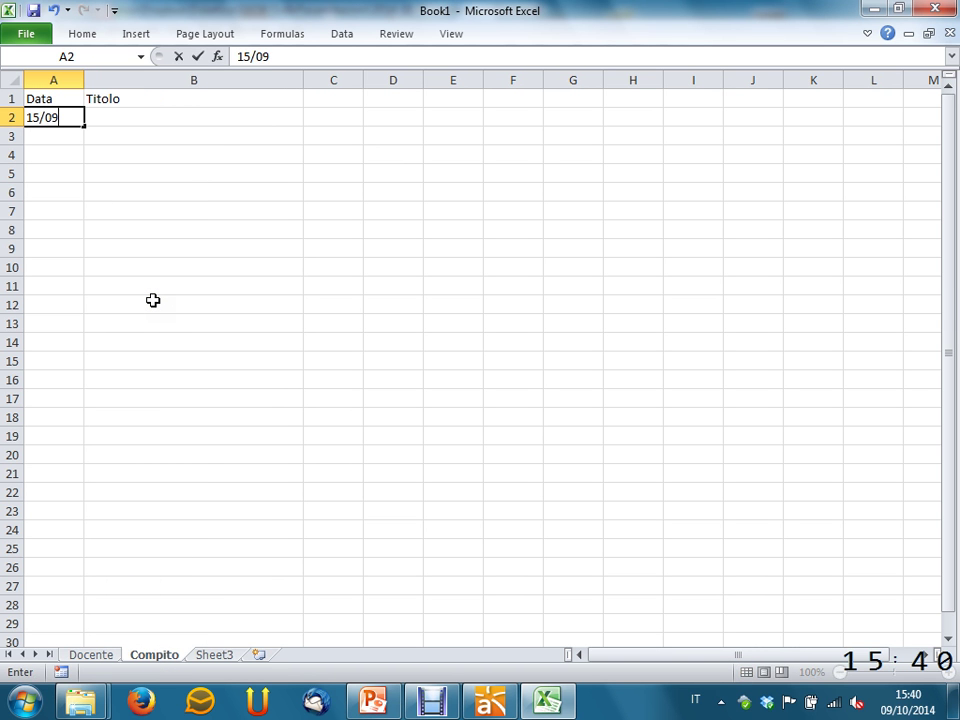
pyautogui.write('/2014')
pyautogui.press('Tab')
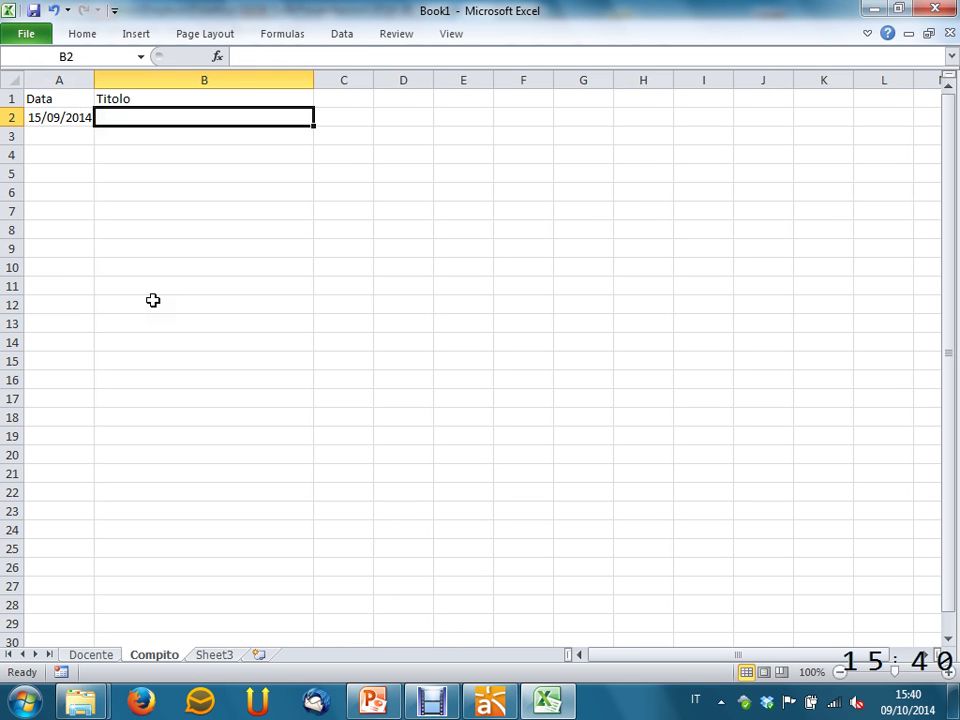
pyautogui.write('Sis')
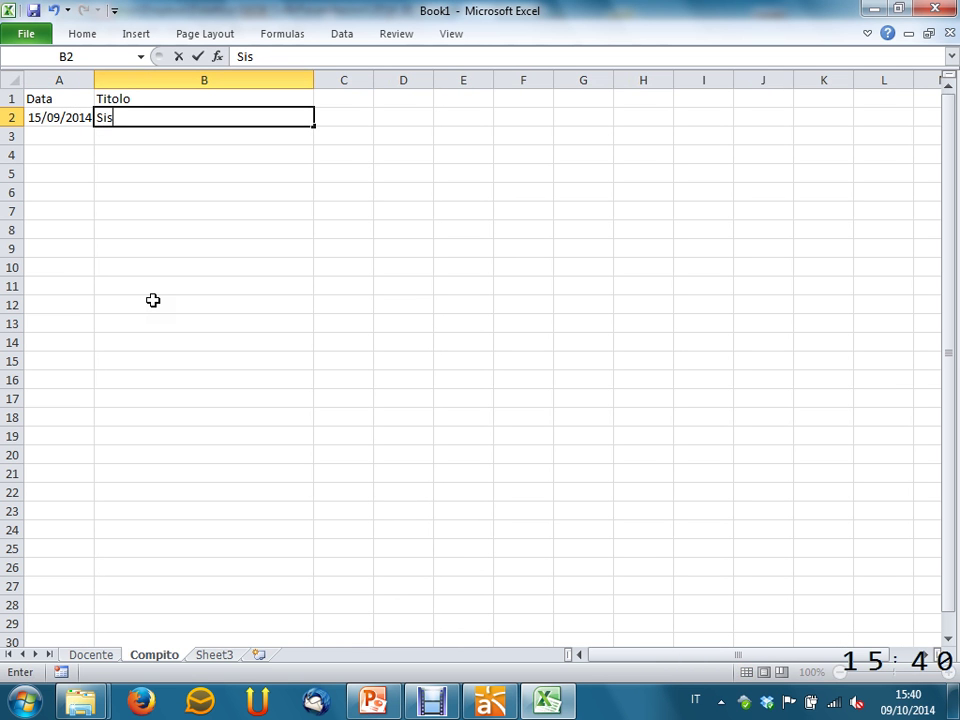
pyautogui.write('temi Inforam')
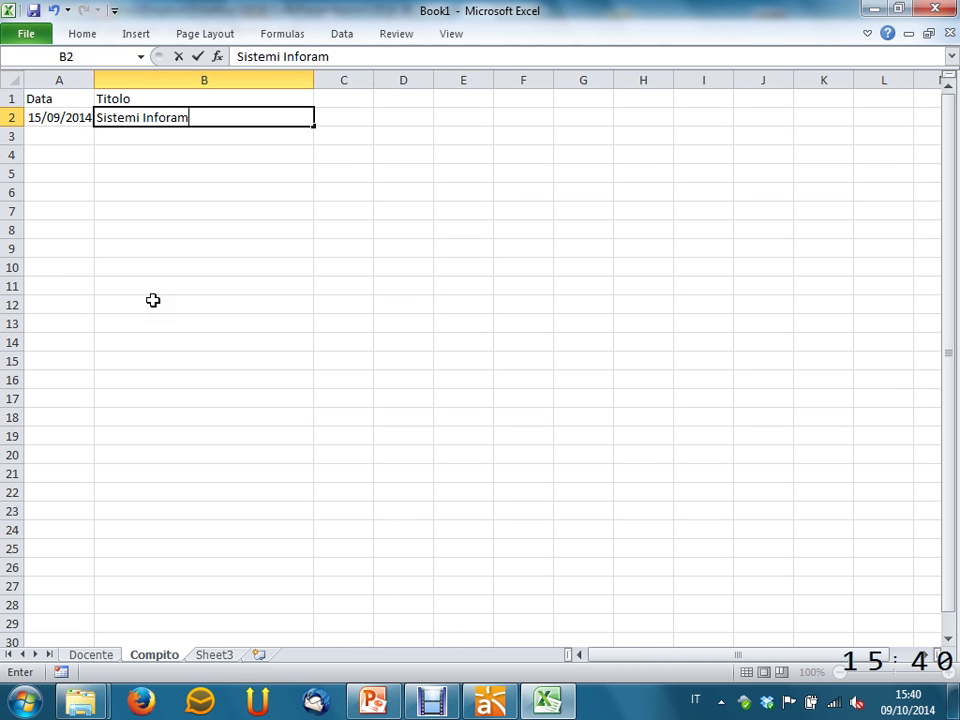
pyautogui.write('t')
pyautogui.press('BackSpace')
pyautogui.press('BackSpace')
pyautogui.press('BackSpace')
pyautogui.write('mativi, appello di settembre')
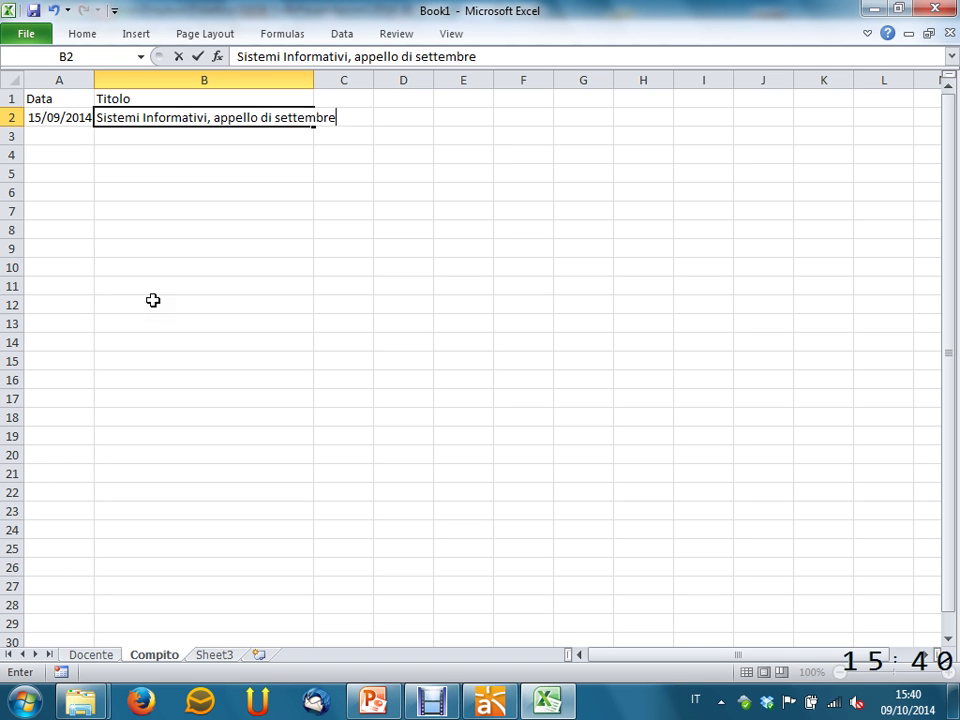
pyautogui.press('Return')
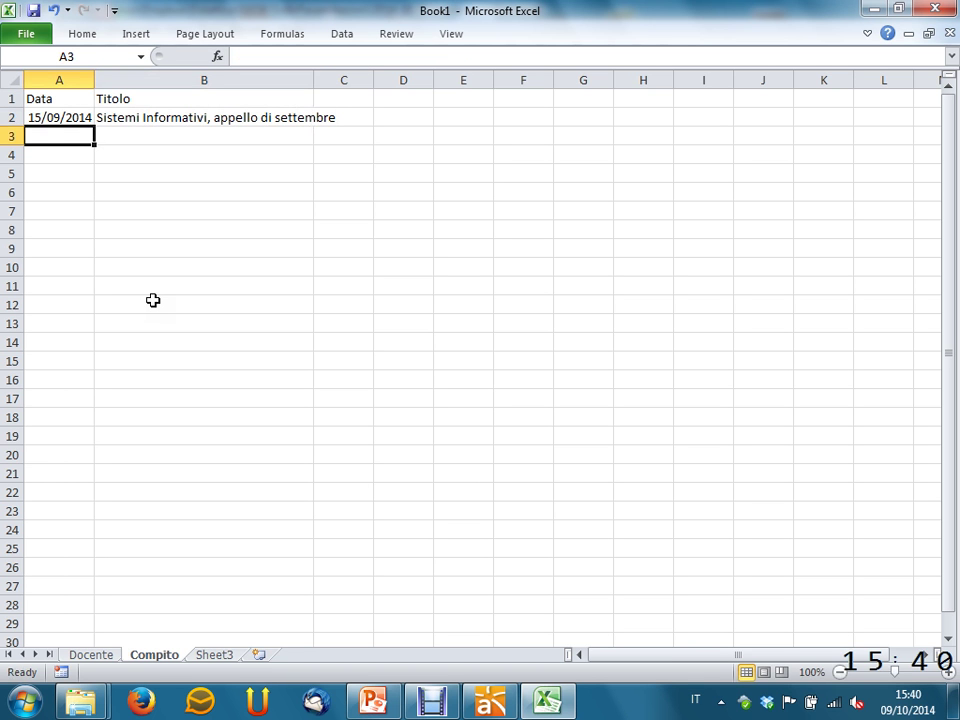
pyautogui.doubleClick(314, 80)
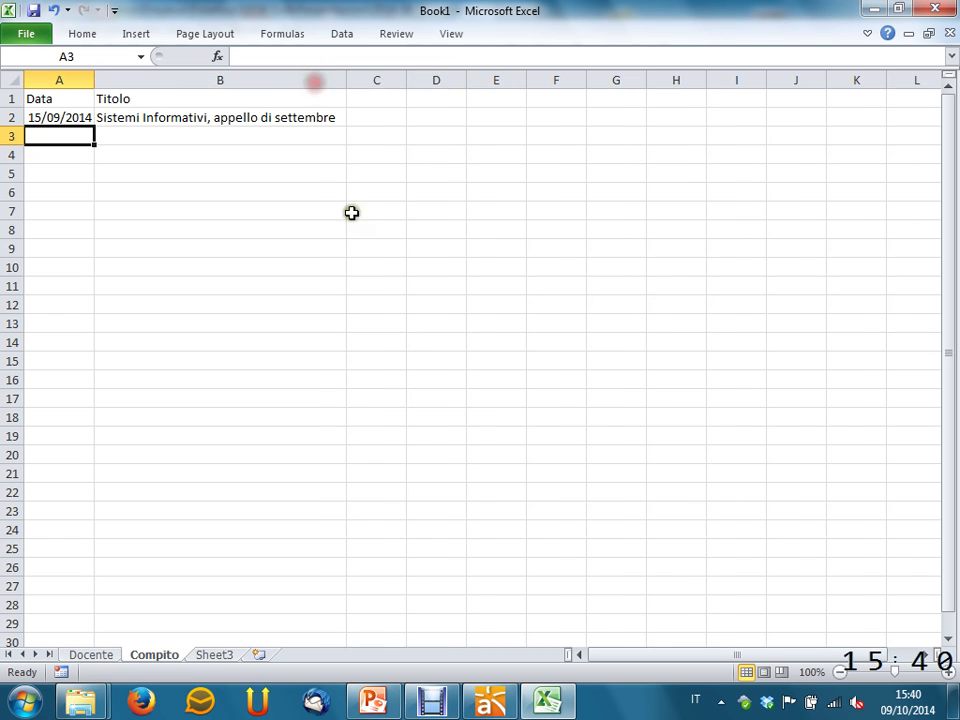
pyautogui.click(352, 212)
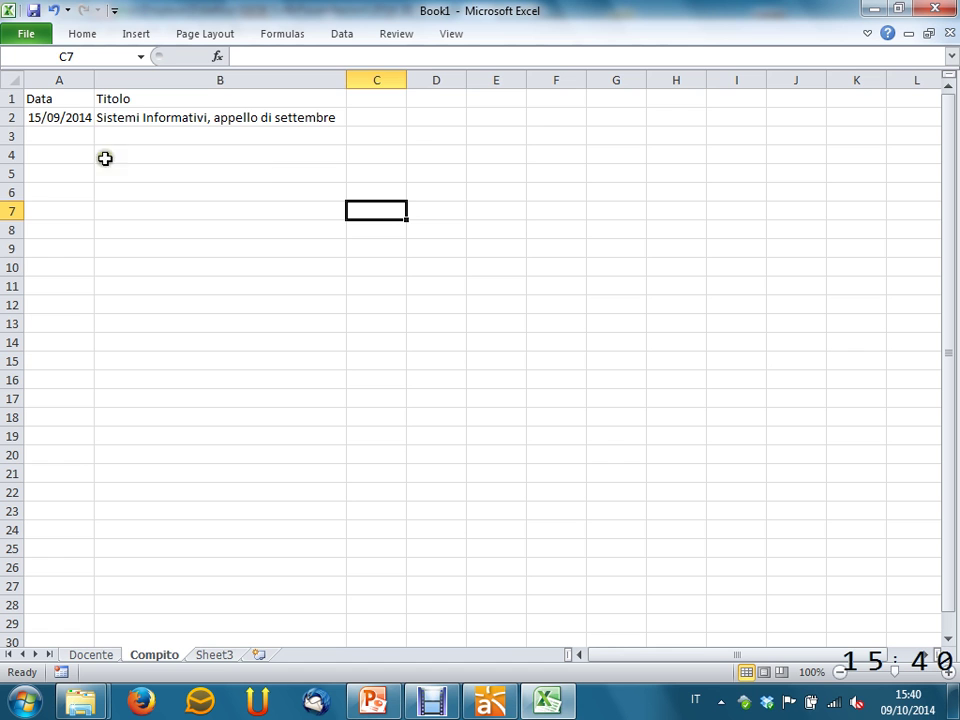
# Add the exam dated 01/09/2014 titled 'Analisi Matematica', then return to the Astah diagram.
pyautogui.click(68, 131)
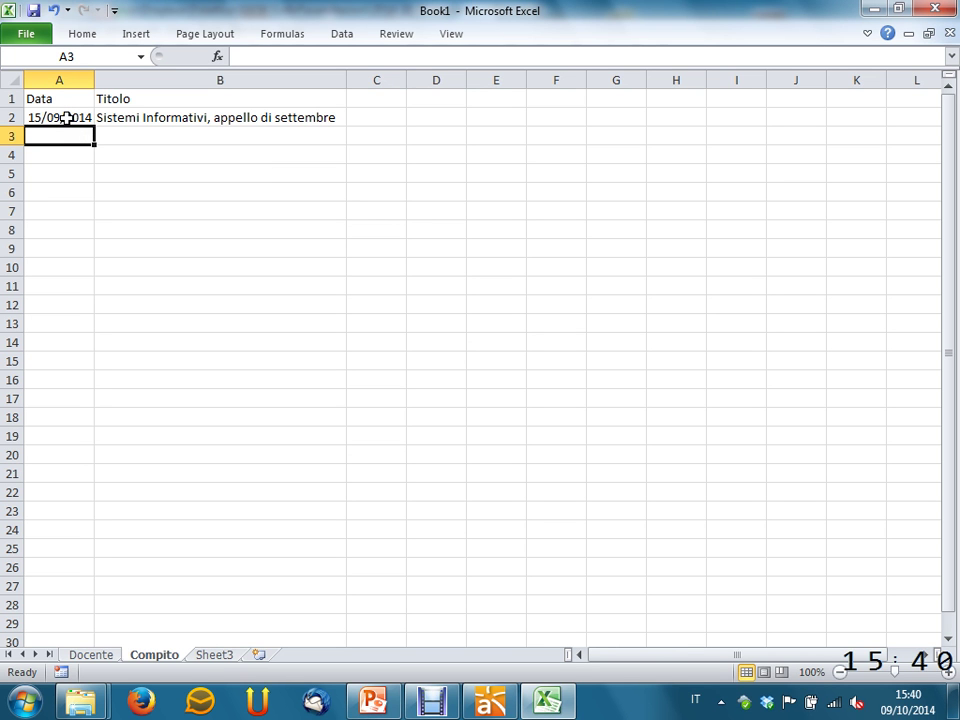
pyautogui.write('1/')
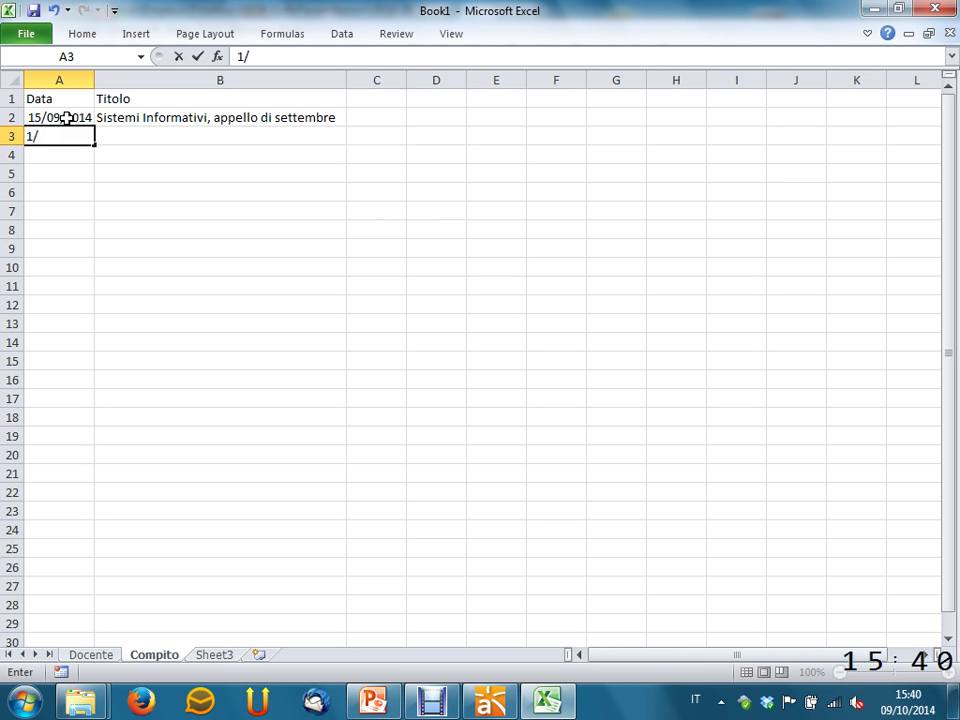
pyautogui.write('09/2014')
pyautogui.press('Tab')
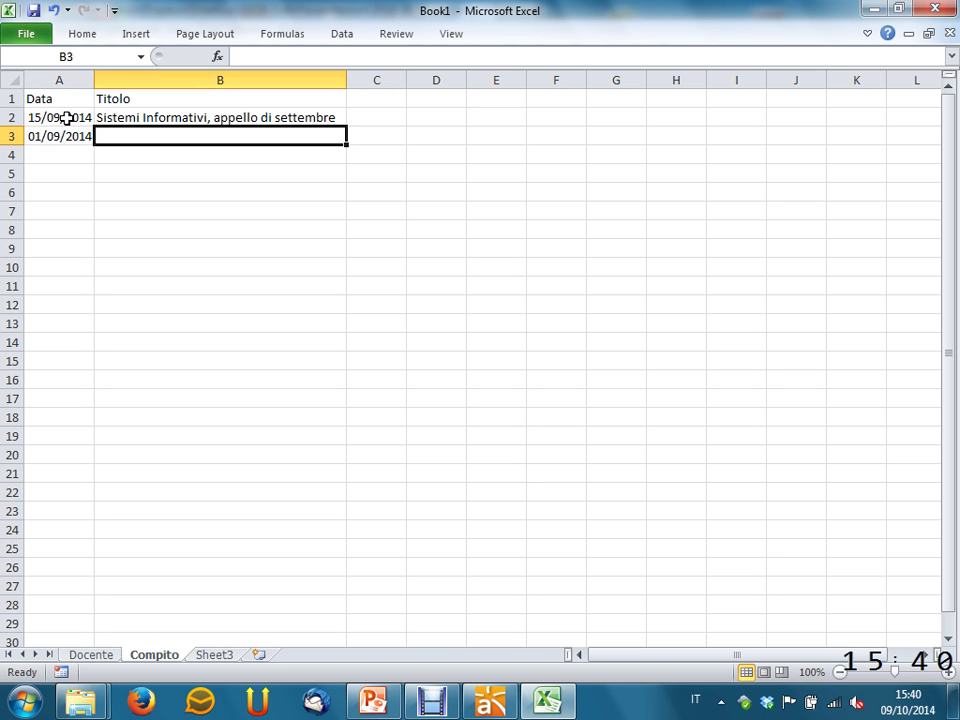
pyautogui.write('Analisi')
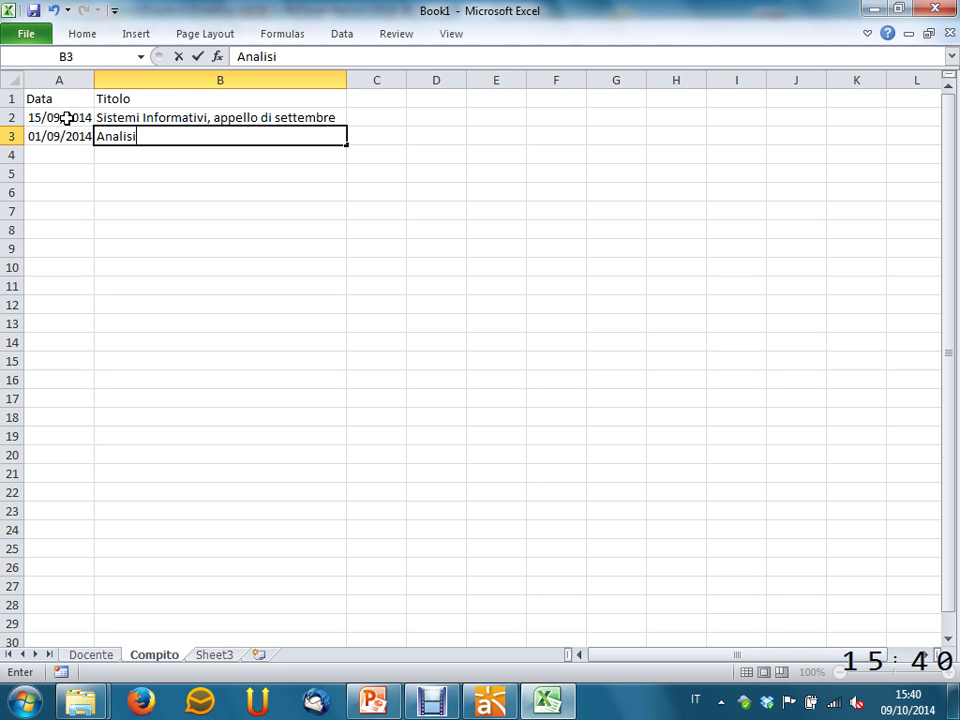
pyautogui.write(' Mate')
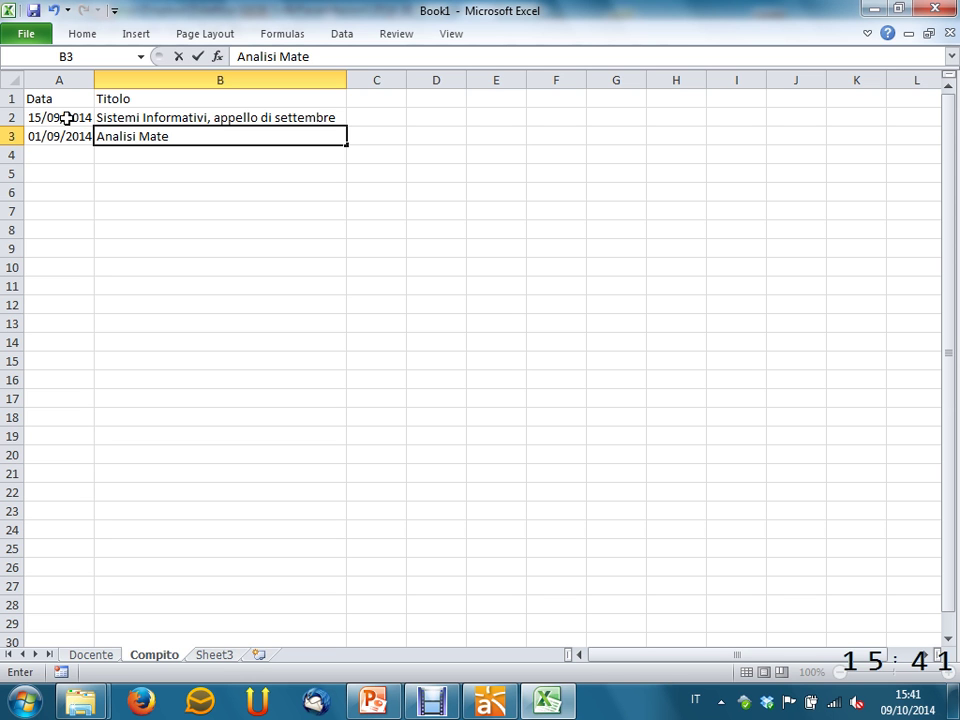
pyautogui.write('matica')
pyautogui.press('Return')
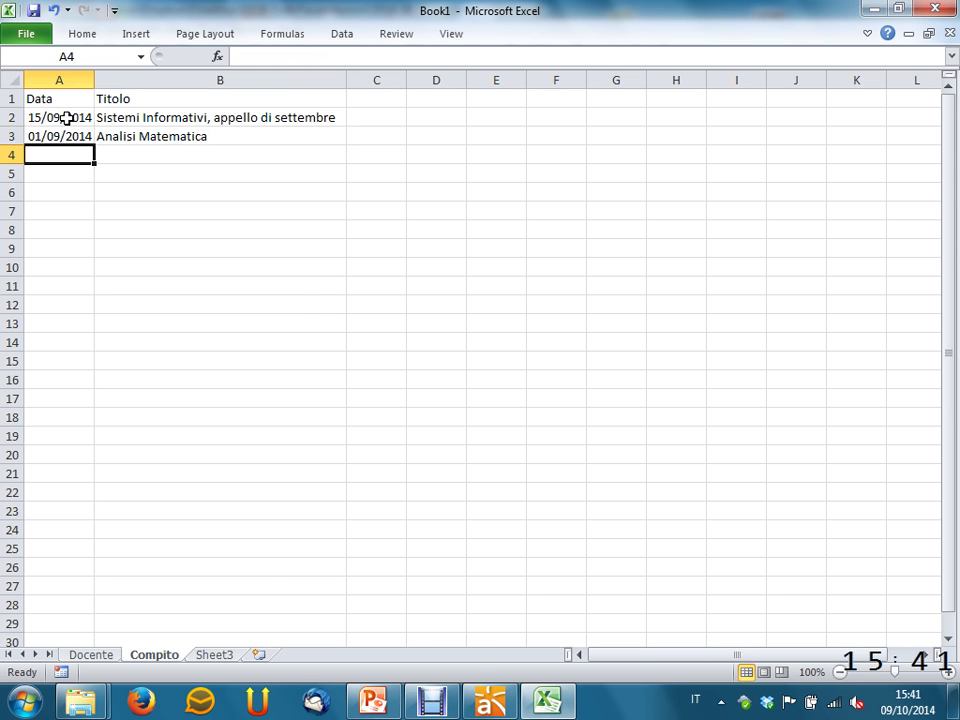
pyautogui.click(490, 700)
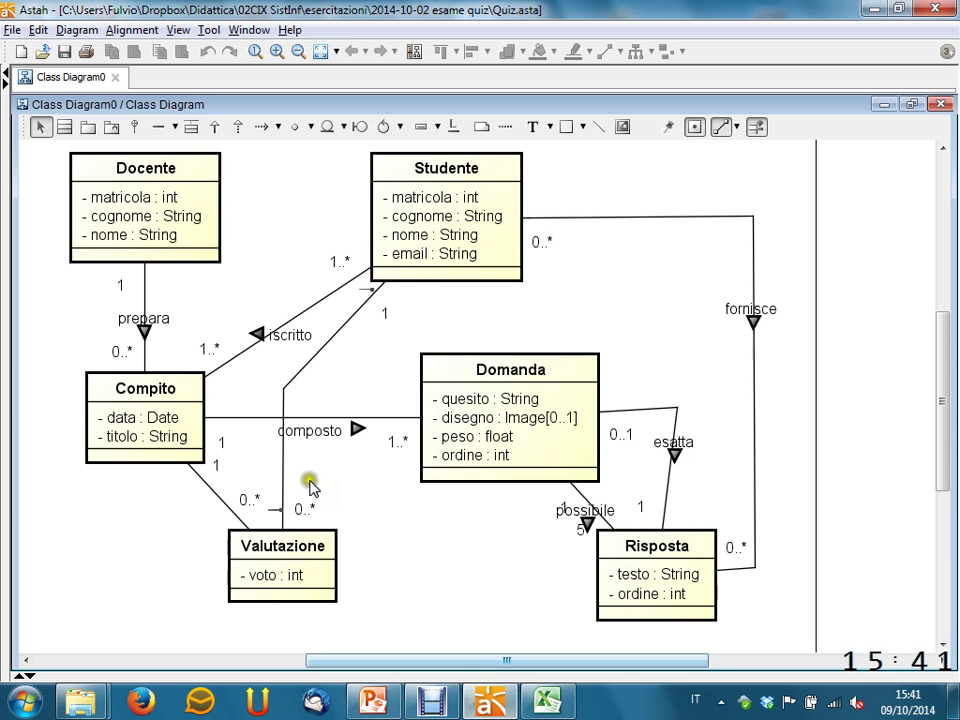
pyautogui.click(246, 285)
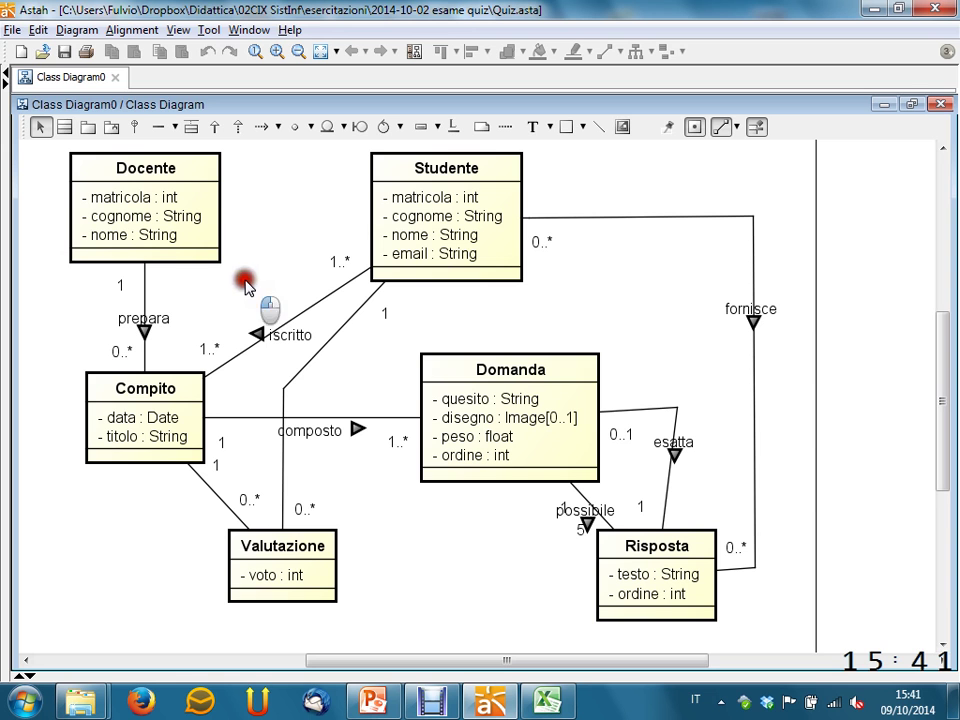
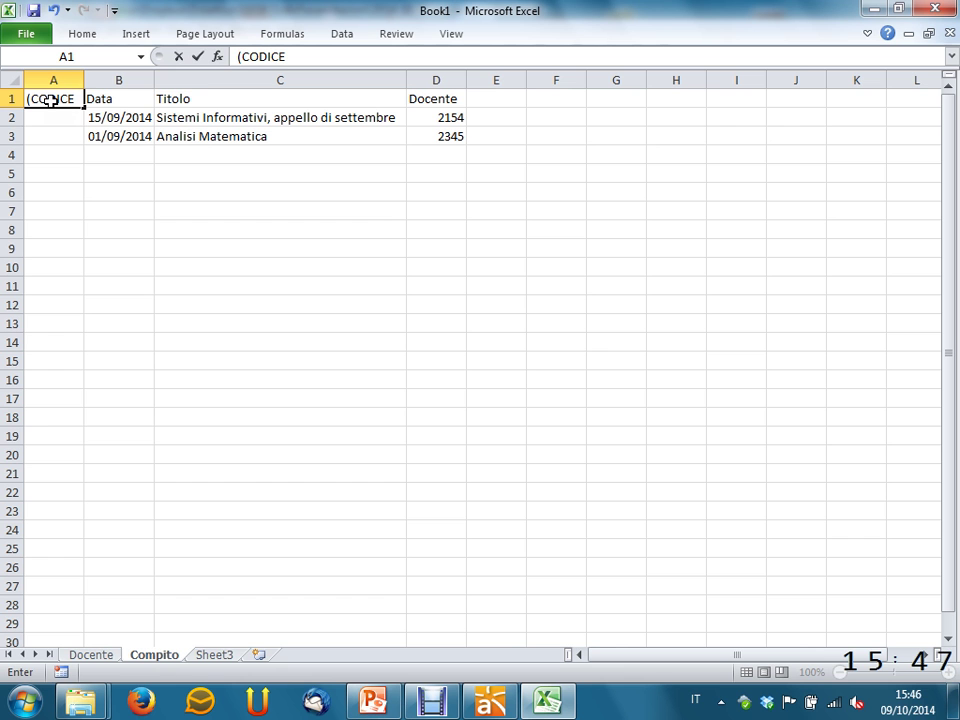
# Complete the (CODICE) heading and briefly check the Docente sheet before returning.
pyautogui.write(')')
pyautogui.press('Return')
pyautogui.press('alt')
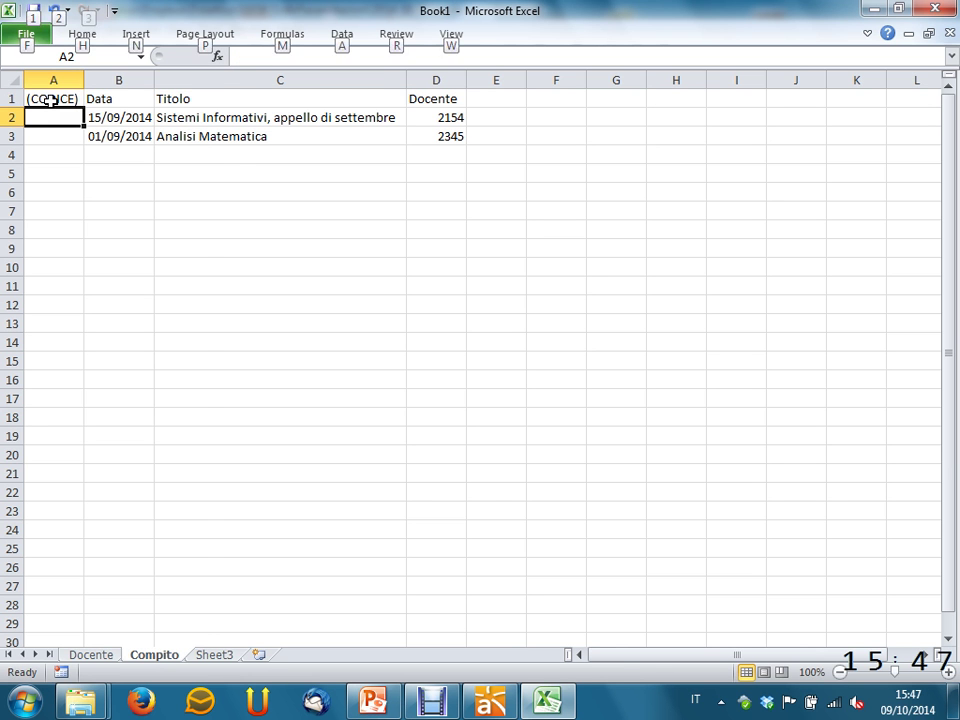
pyautogui.hotkey('ctrl', 'pageup')
pyautogui.hotkey('ctrl', 'pagedown')
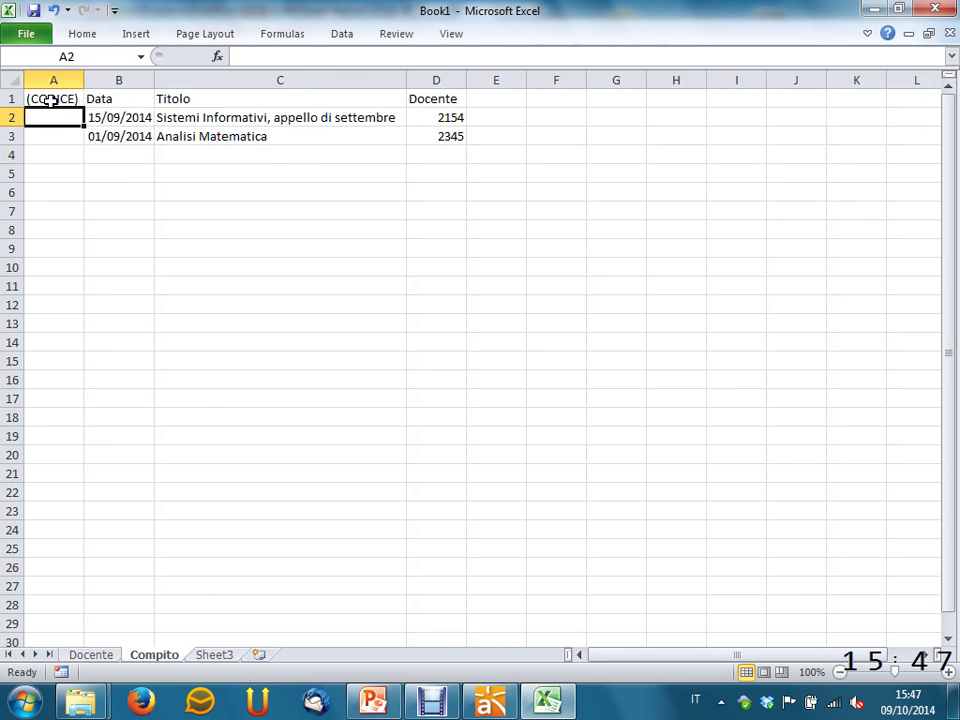
# Enter exam codes C1001 and C2003 under the heading, then switch to the Docente sheet.
pyautogui.write('C1001')
pyautogui.press('Return')
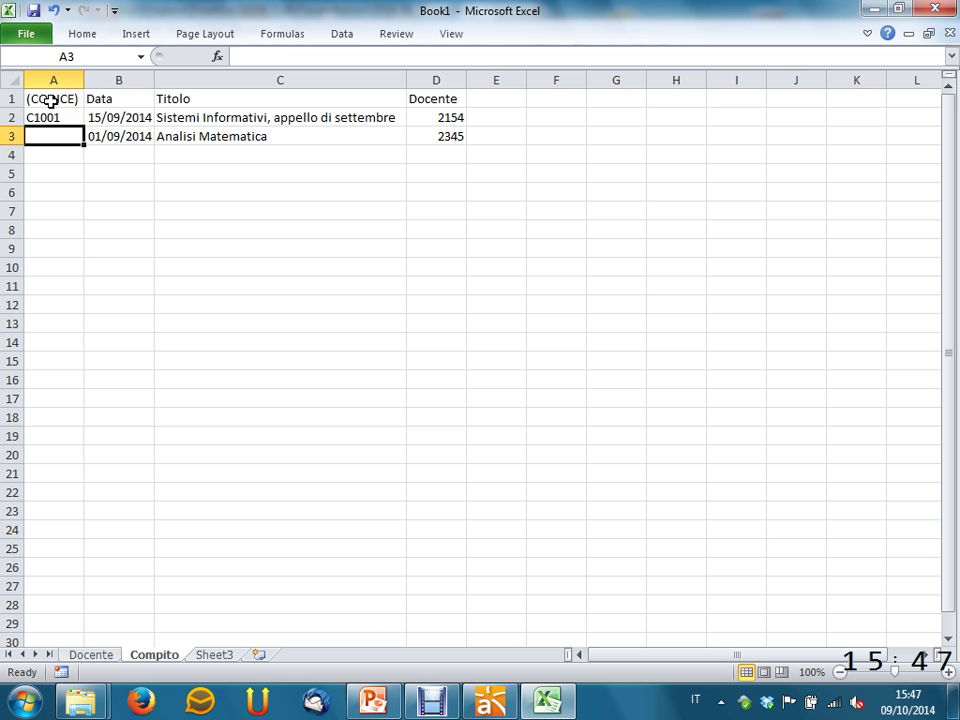
pyautogui.write('C2003')
pyautogui.press('Return')
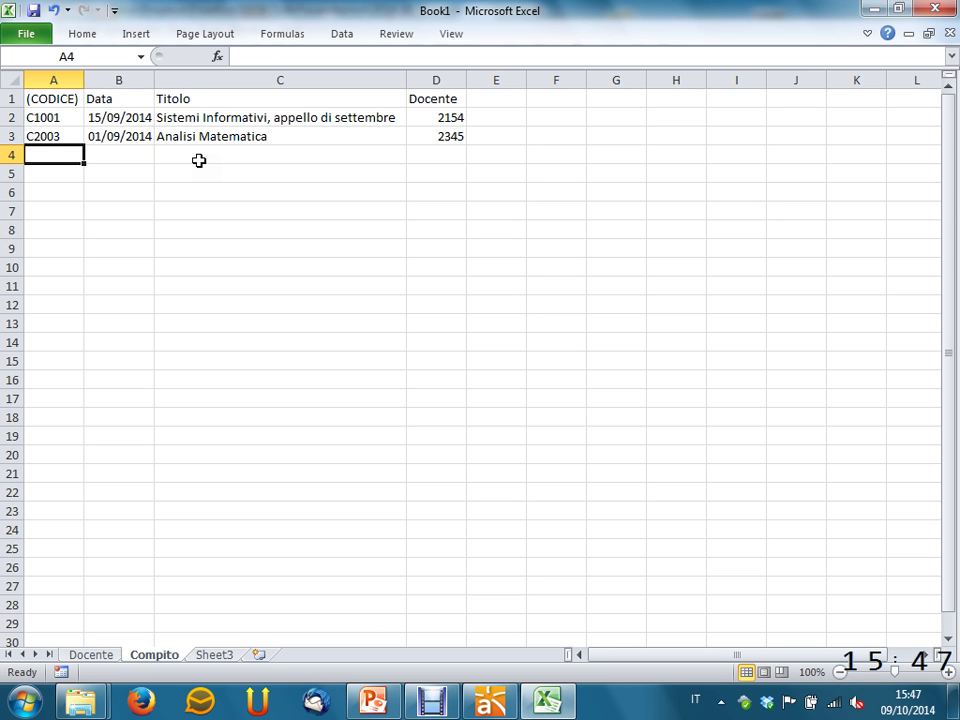
pyautogui.hotkey('ctrl', 'pageup')
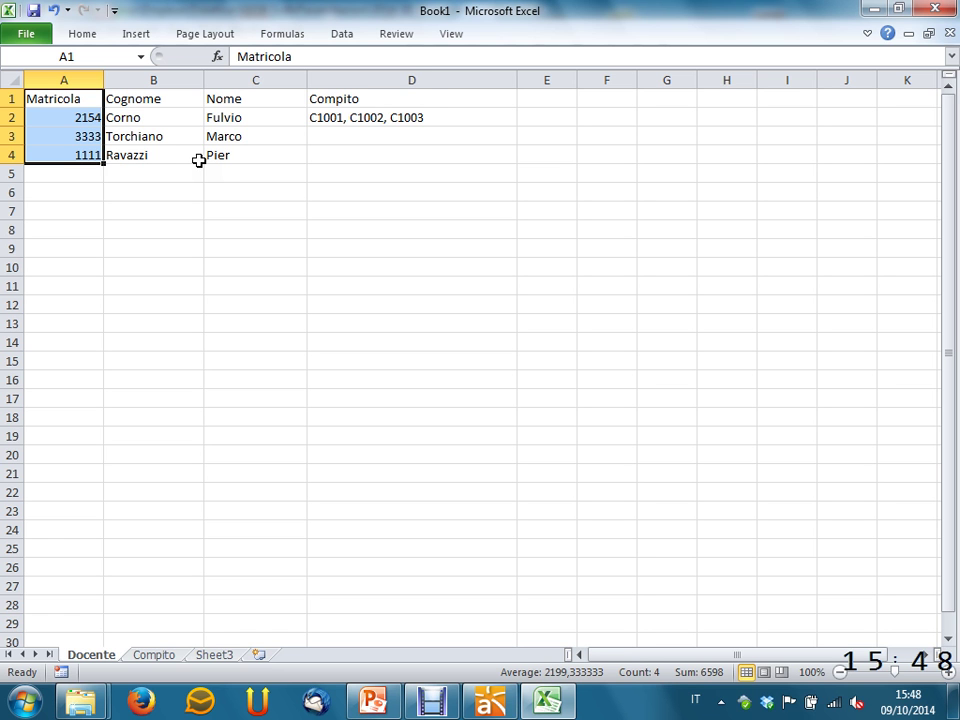
pyautogui.click(414, 117)
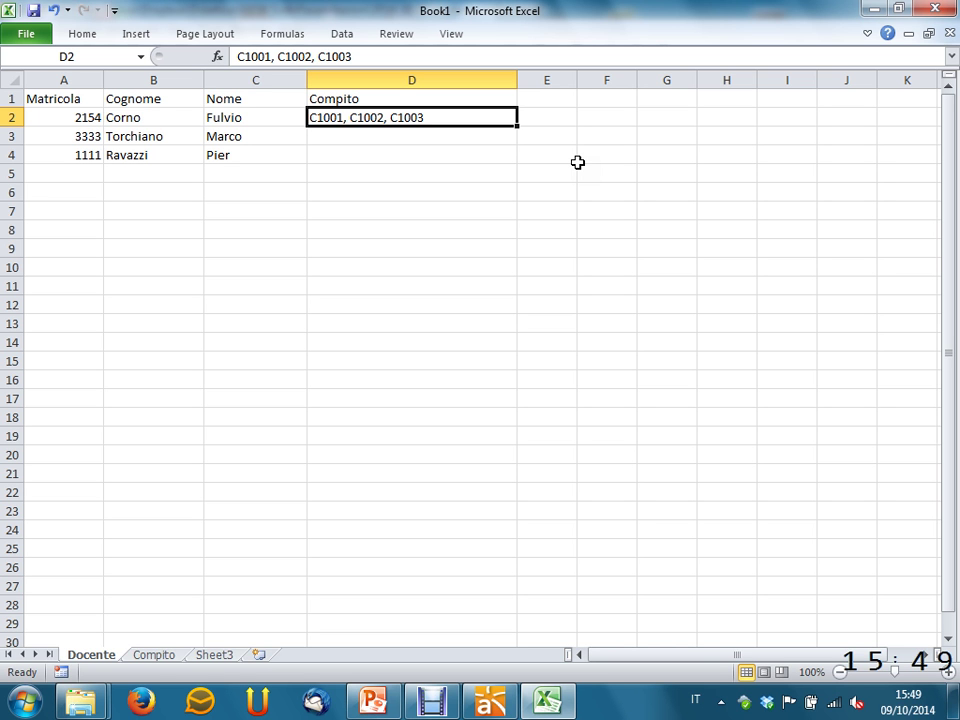
# Edit D2 so the first lecturer's Compito list reads C1001;C1002, C1003.
pyautogui.doubleClick(399, 118)
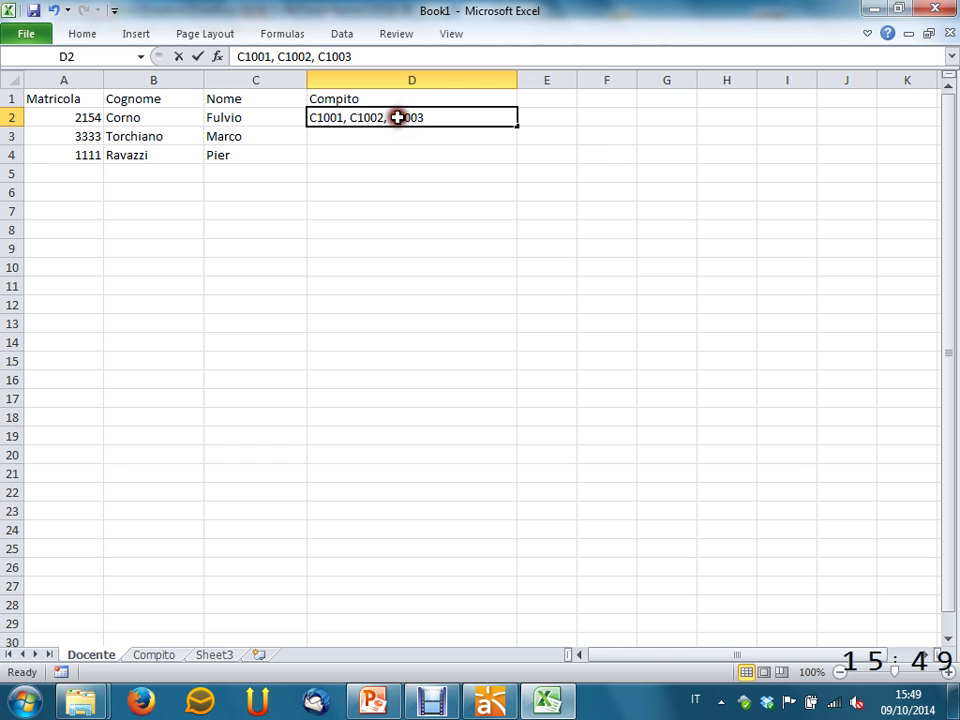
pyautogui.click(343, 118)
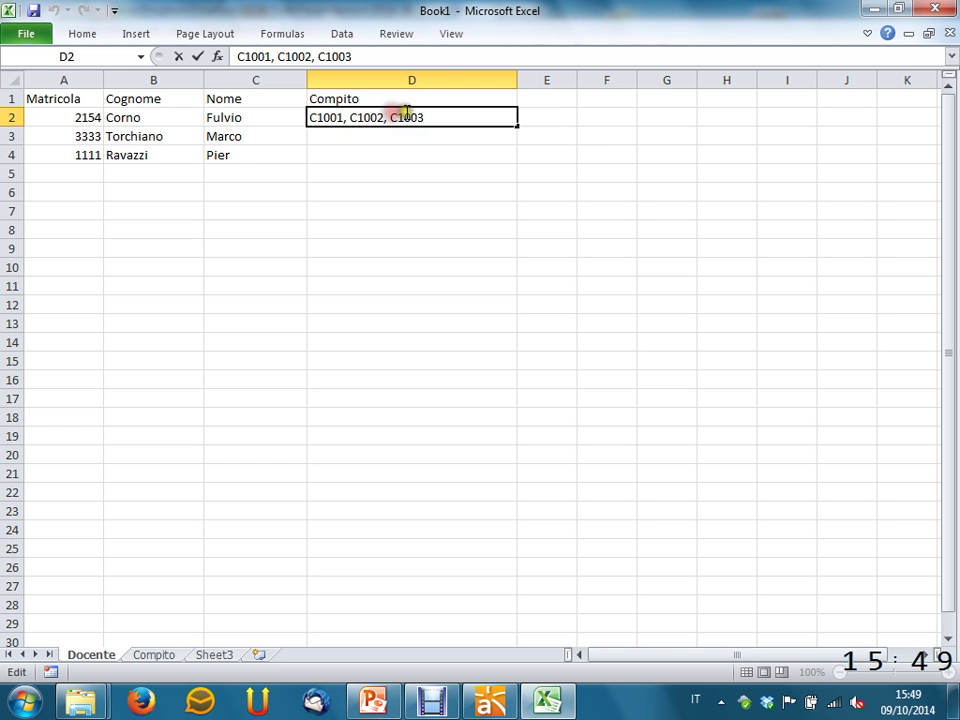
pyautogui.press('BackSpace')
pyautogui.press('BackSpace')
pyautogui.write(';')
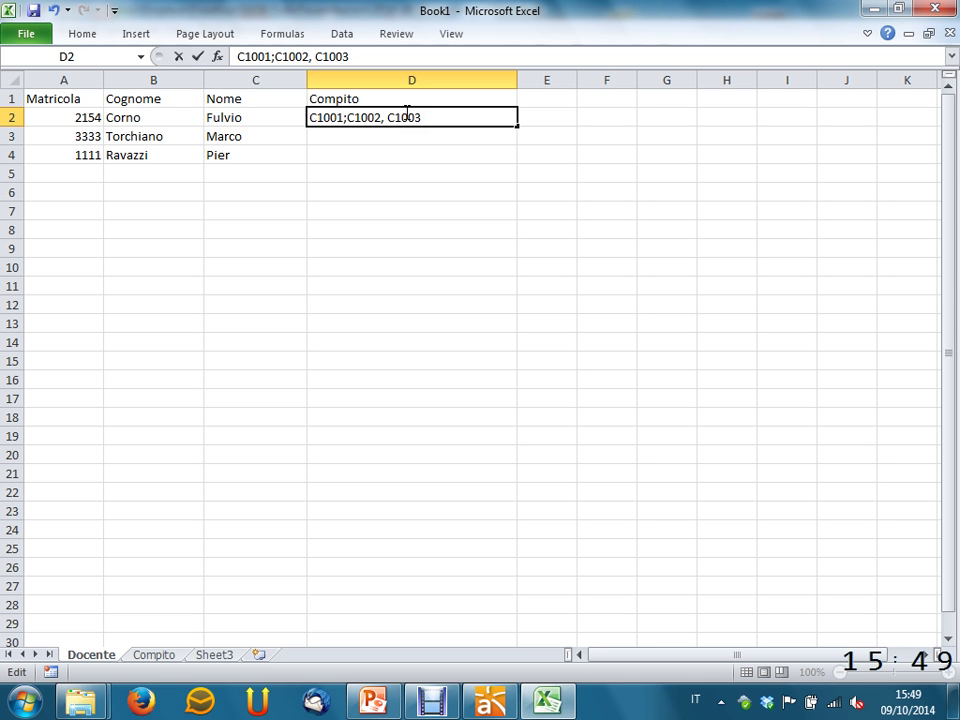
pyautogui.press('Return')
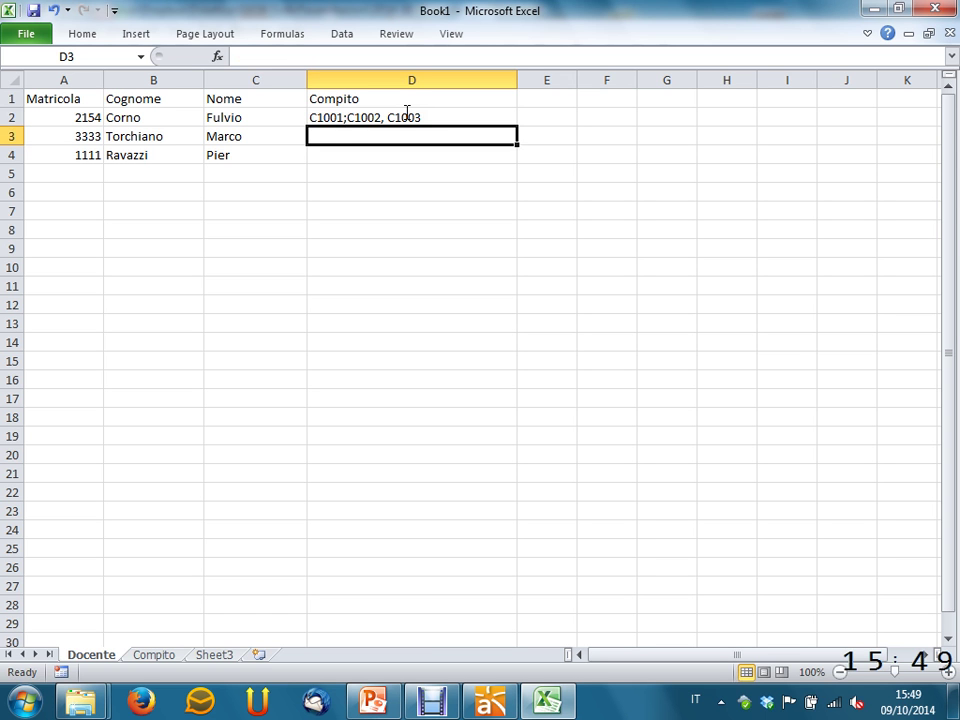
# Select the whole Compito column D on the Docente sheet, then bring Astah forward.
pyautogui.click(407, 112)
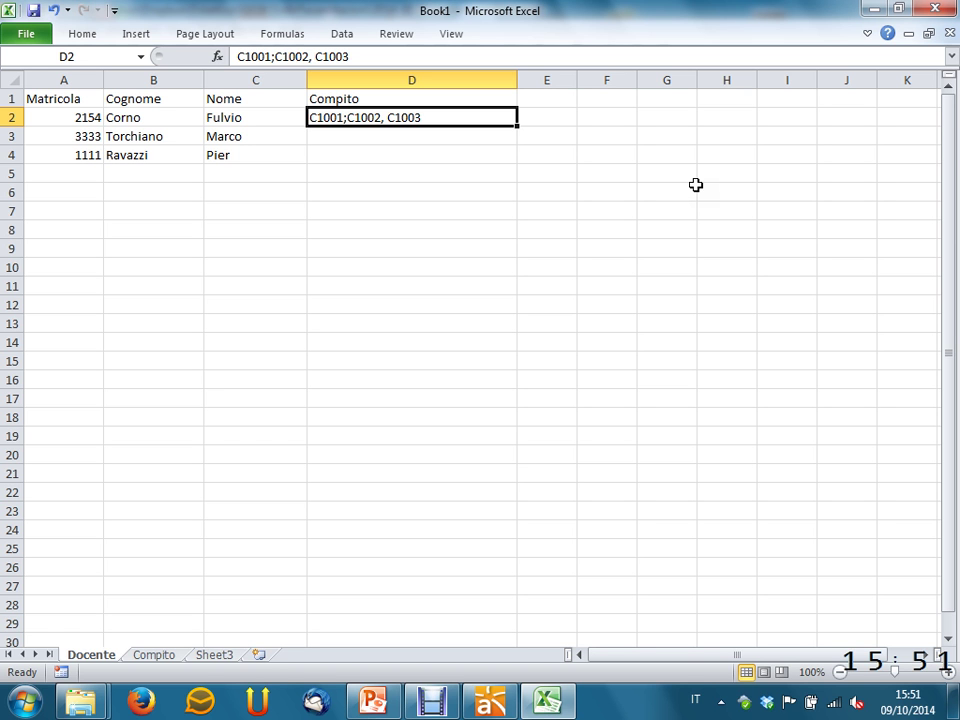
pyautogui.click(491, 79)
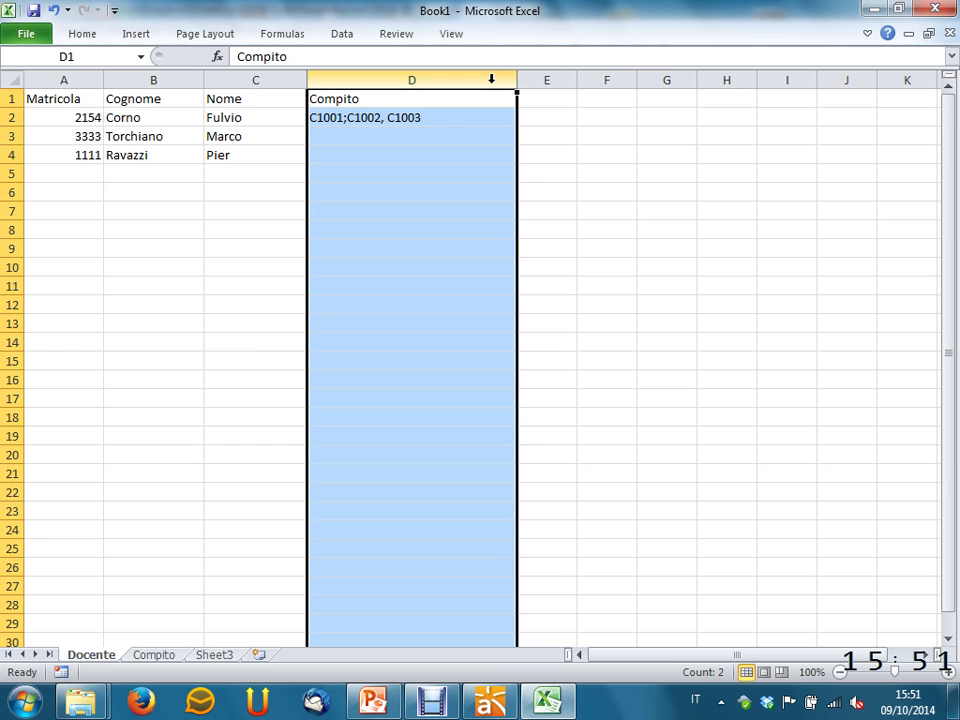
pyautogui.click(489, 701)
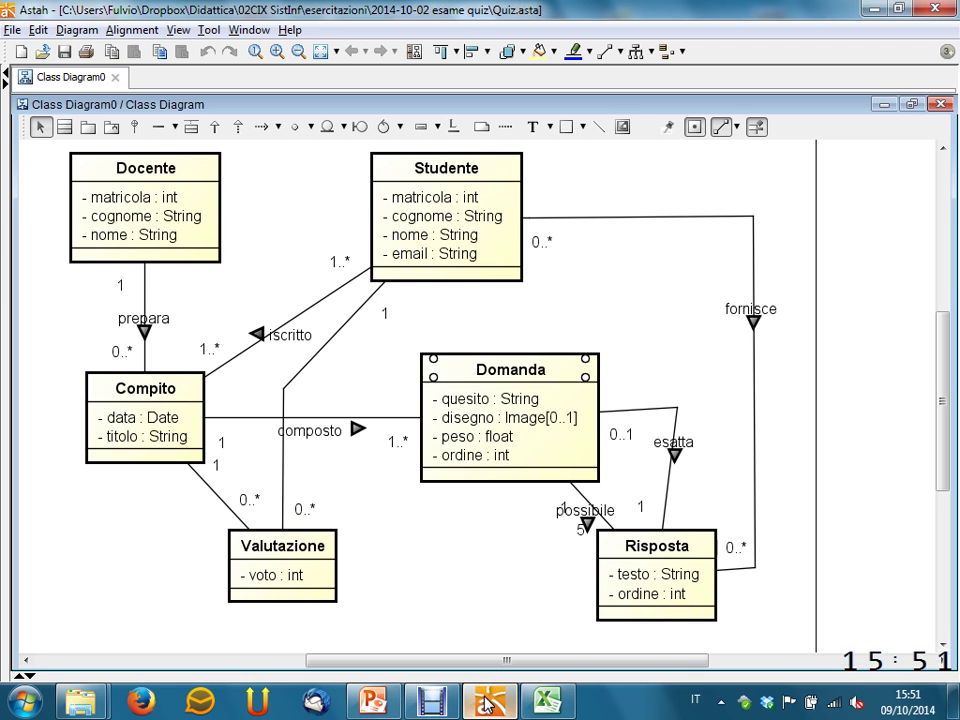
# Inspect the Docente and Compito classes in the Astah diagram, then return to Excel.
pyautogui.click(153, 176)
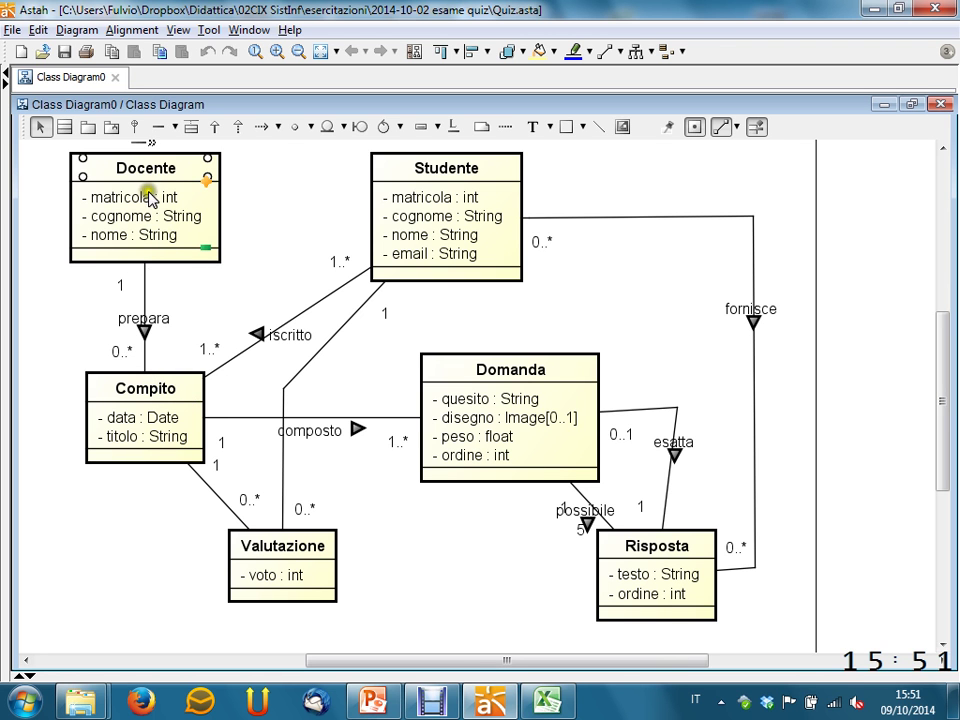
pyautogui.click(183, 395)
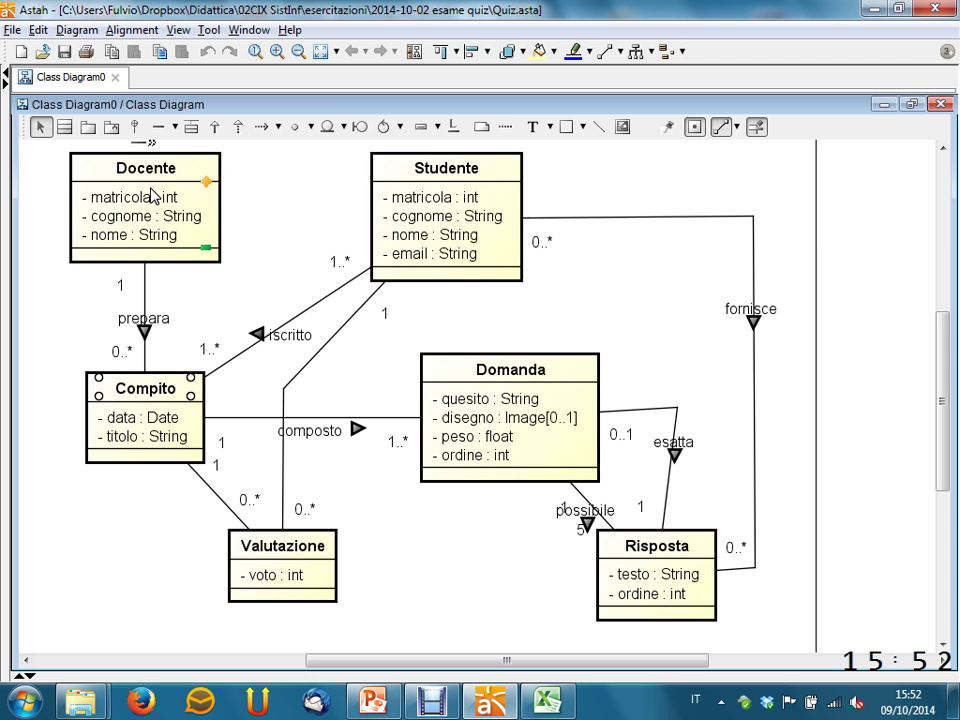
pyautogui.hotkey('alt', 'Tab')
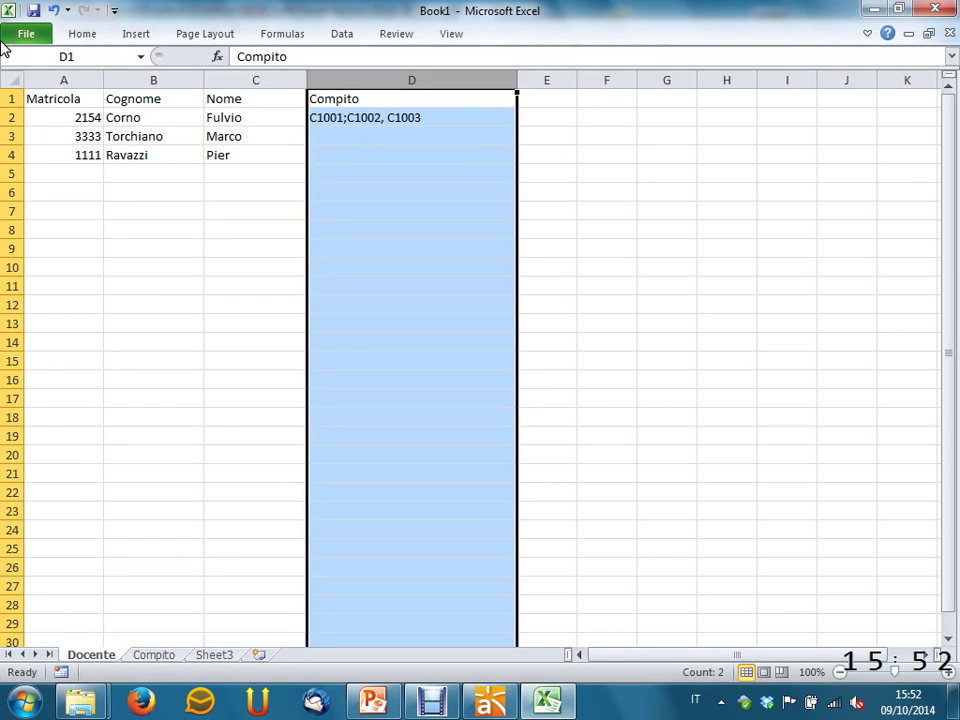
# Delete column D so the Docente sheet keeps only Matricola, Cognome and Nome, then switch to Astah.
pyautogui.rightClick(386, 80)
pyautogui.click(442, 222)
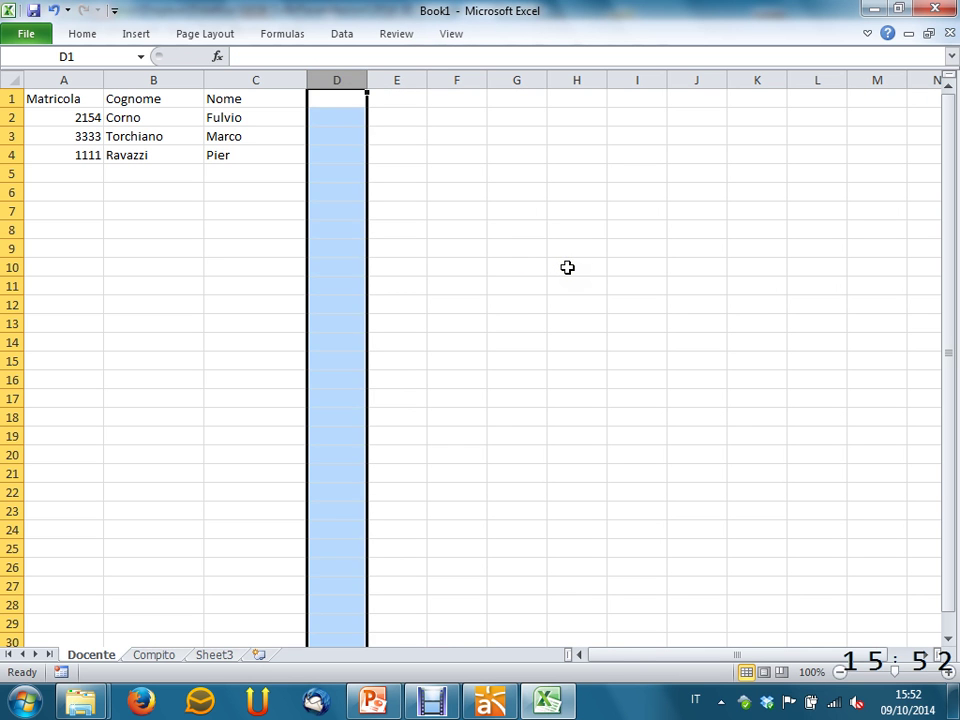
pyautogui.click(489, 250)
pyautogui.click(224, 250)
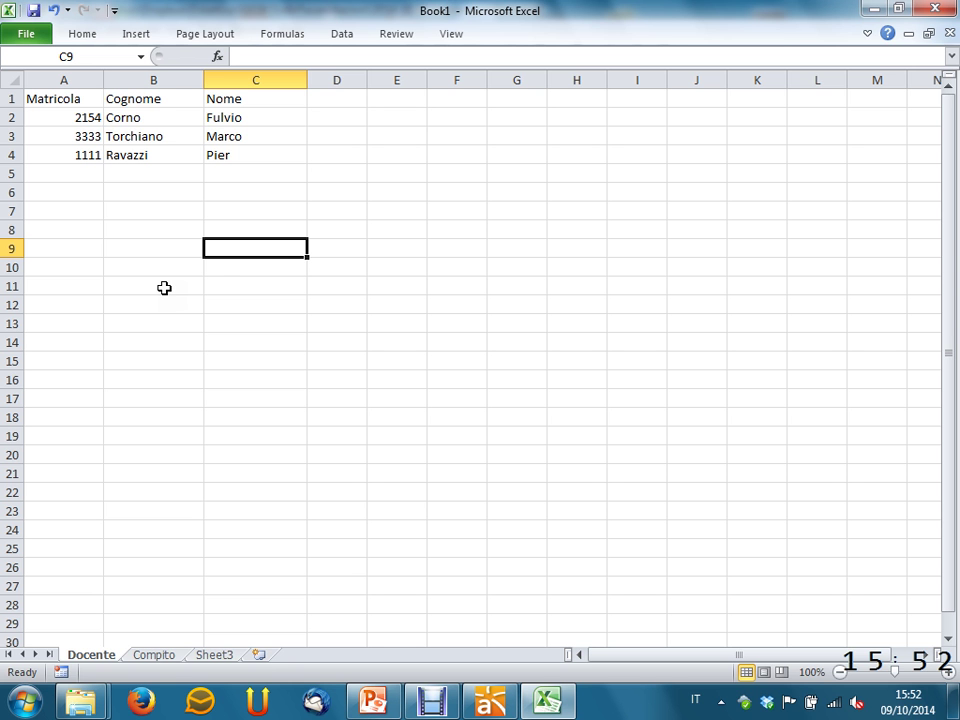
pyautogui.press('alt')
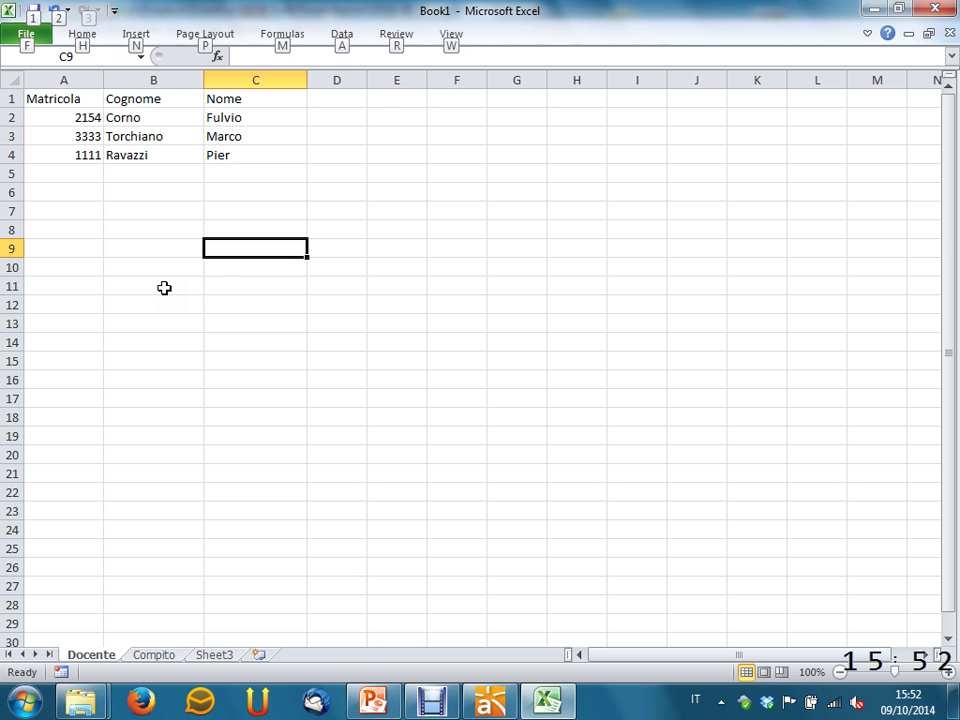
pyautogui.hotkey('alt', 'Tab')
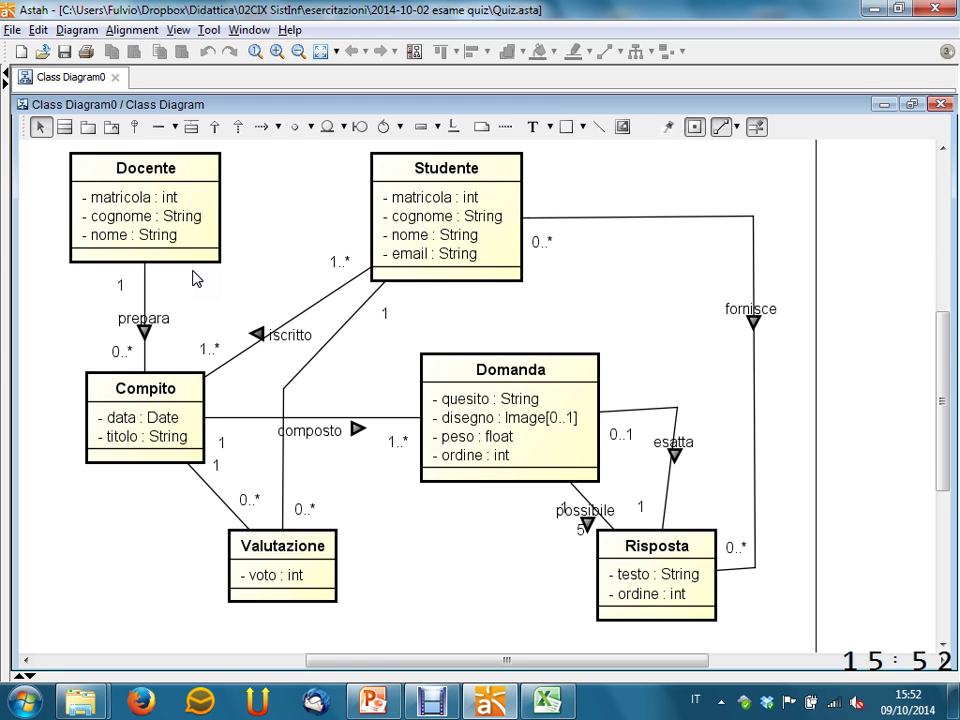
# Return from the Astah diagram to Excel's Docente sheet.
pyautogui.hotkey('alt', 'Tab')
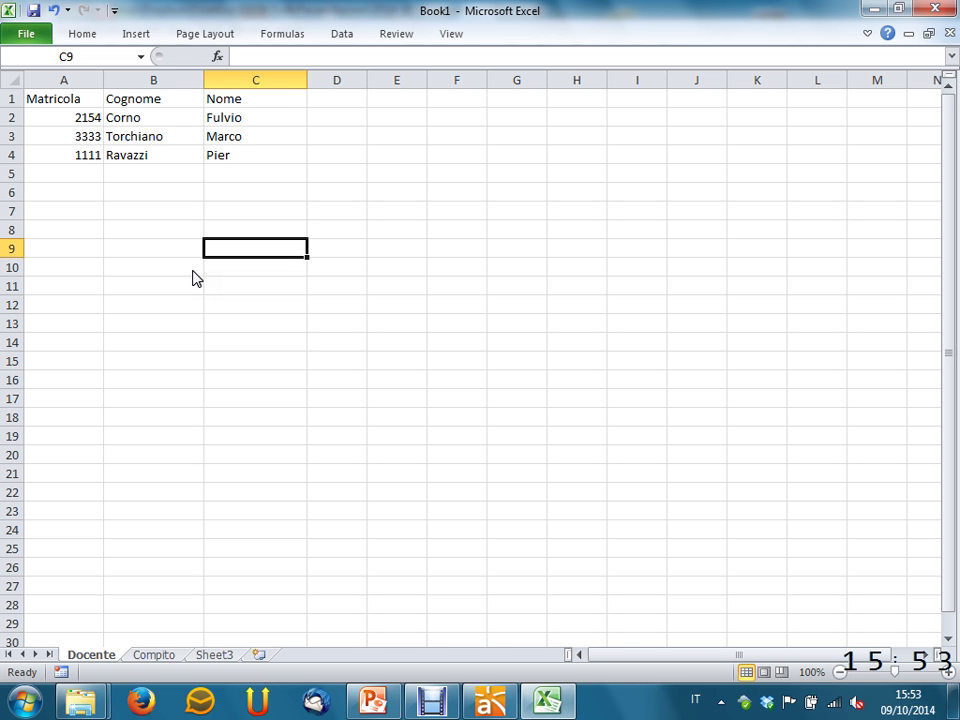
# On the Compito sheet, review the Docente matricole 2154 and 2345 in D2:D3, then switch to Astah.
pyautogui.click(154, 655)
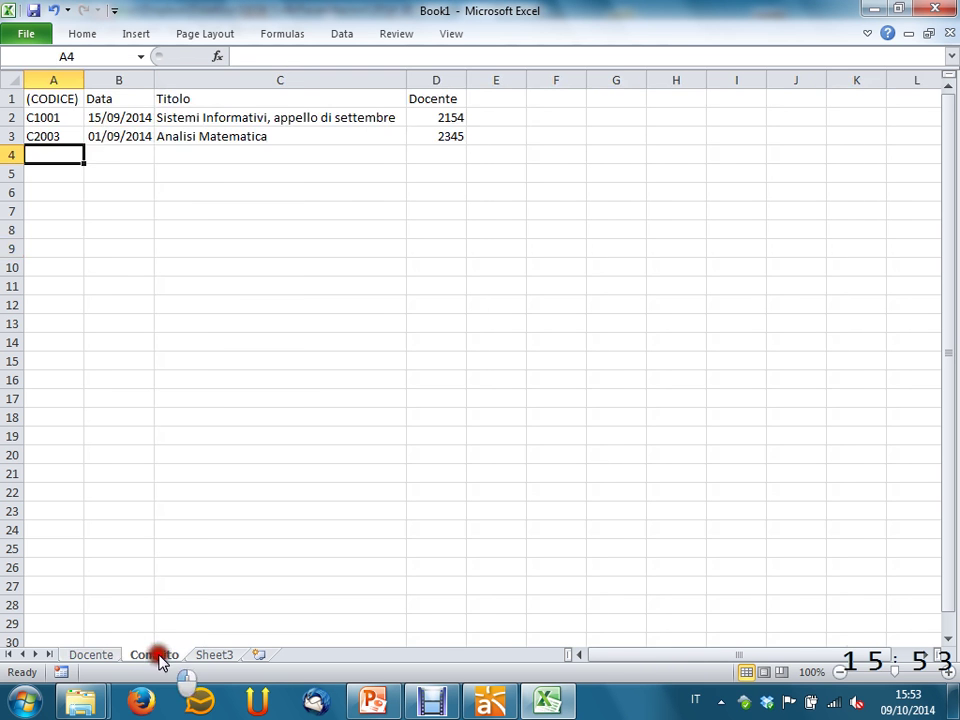
pyautogui.moveTo(418, 117); pyautogui.dragTo(419, 133)
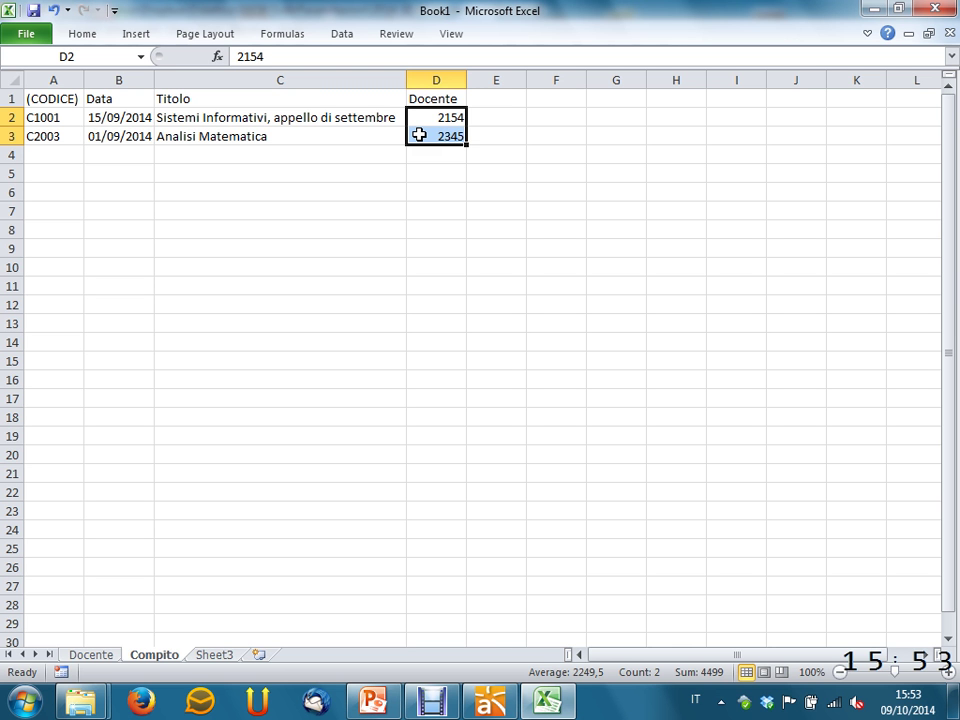
pyautogui.click(410, 176)
pyautogui.hotkey('alt', 'Tab')
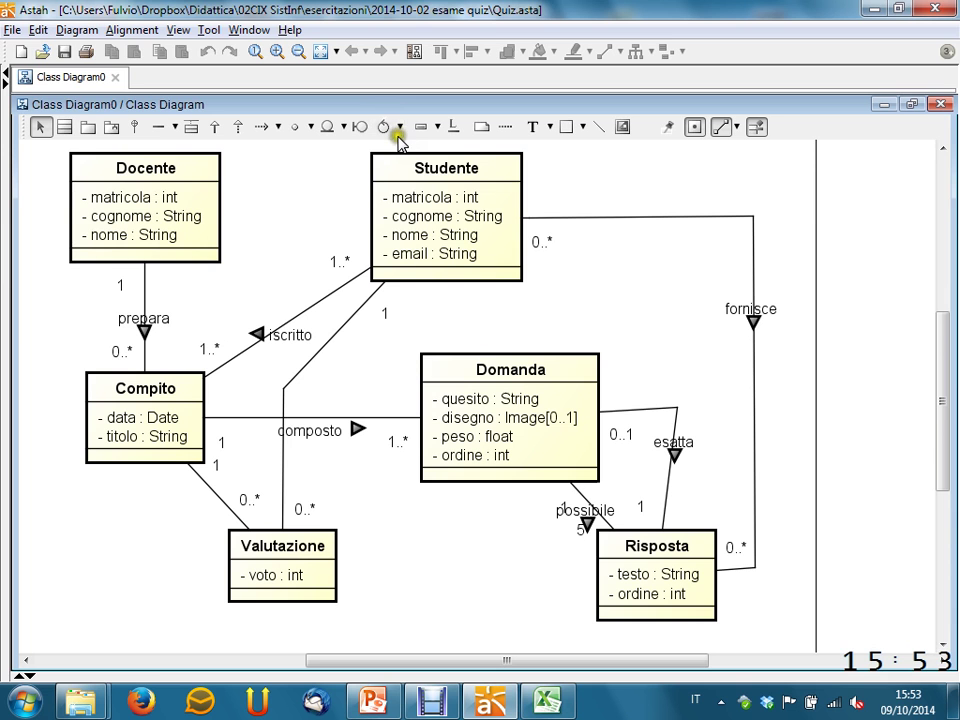
# Set multiplicity 1 at the Docente end of the prepara association, then return to Excel.
pyautogui.click(118, 296)
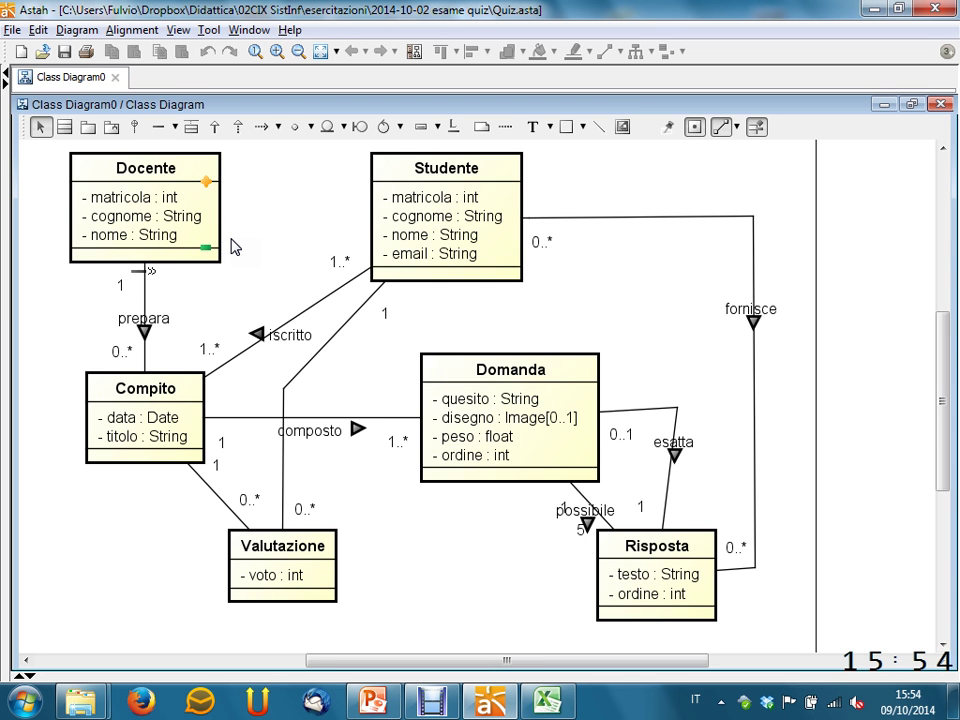
pyautogui.hotkey('alt', 'Tab')
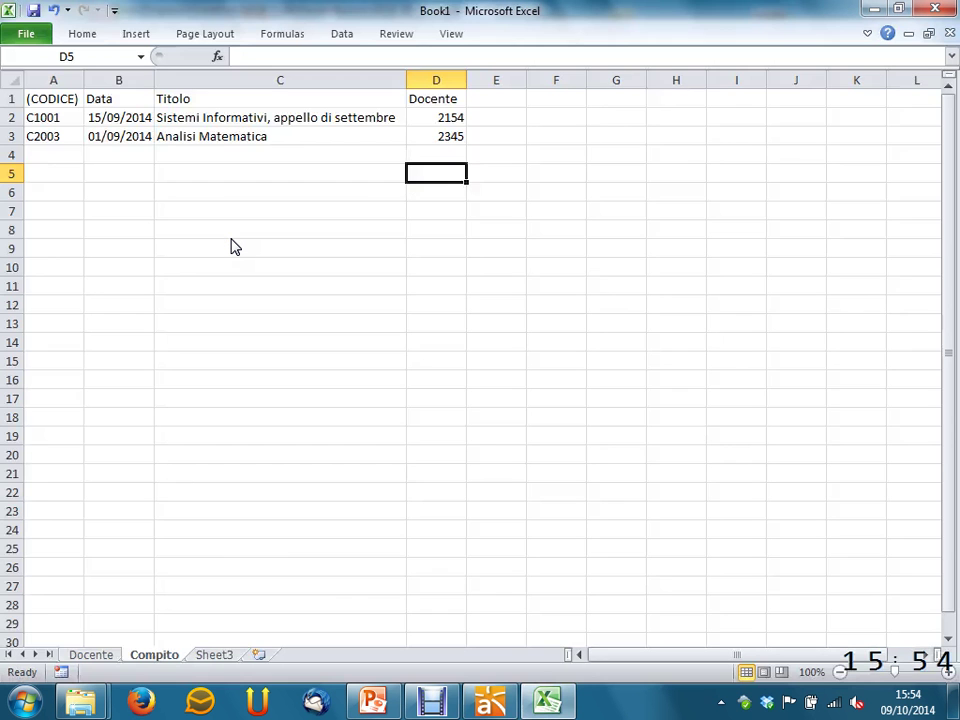
# Check the Docente sheet and the Docente value in D2 of the Compito sheet, then bring Astah forward.
pyautogui.click(104, 656)
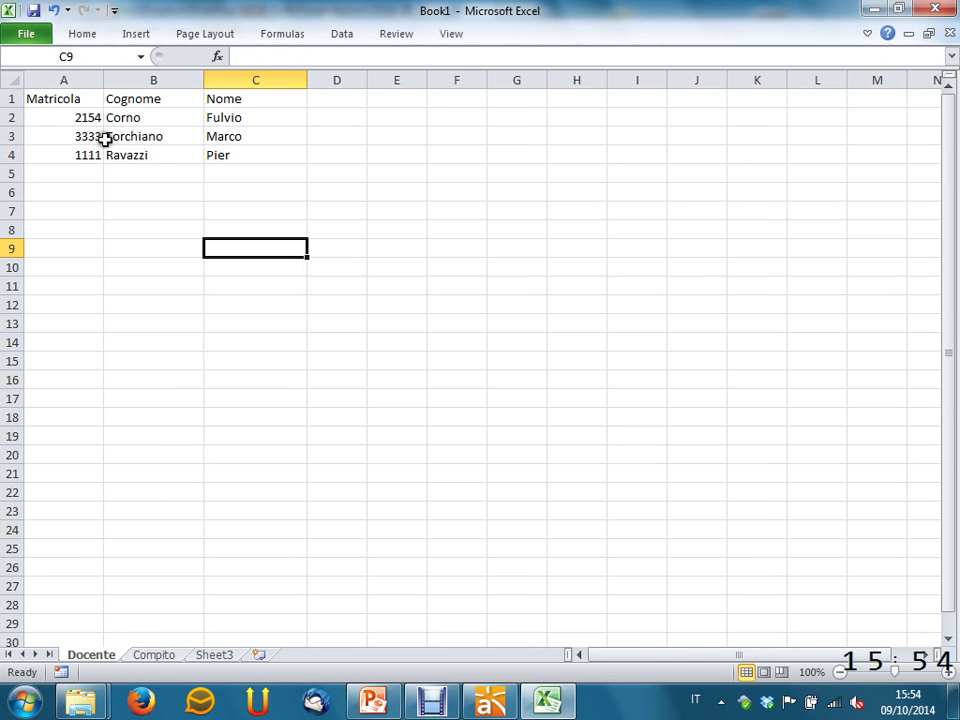
pyautogui.click(154, 654)
pyautogui.click(447, 117)
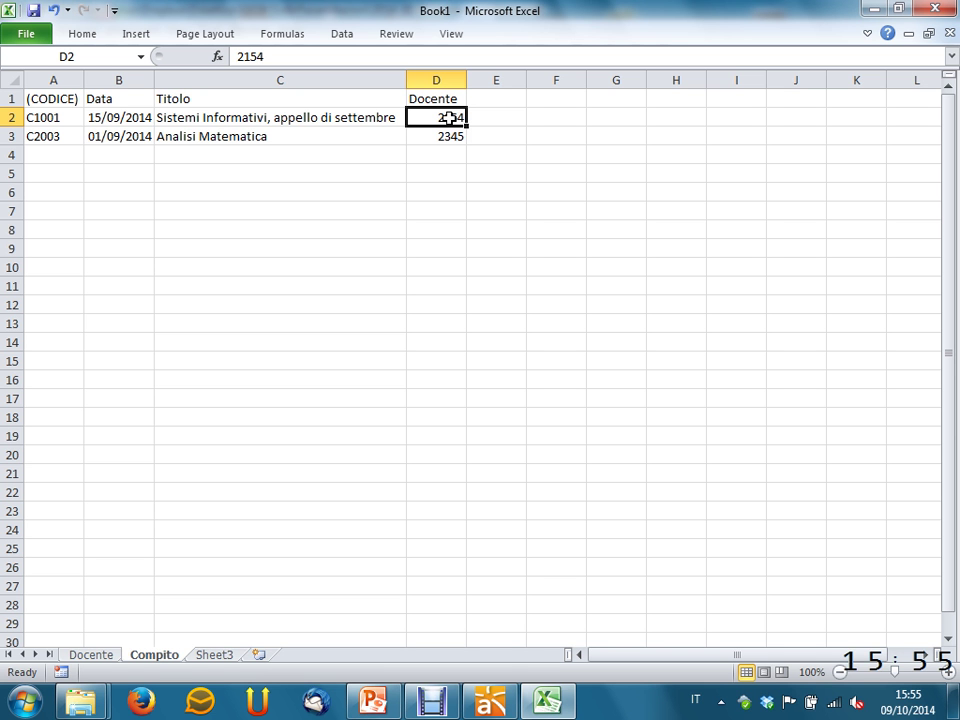
pyautogui.click(497, 713)
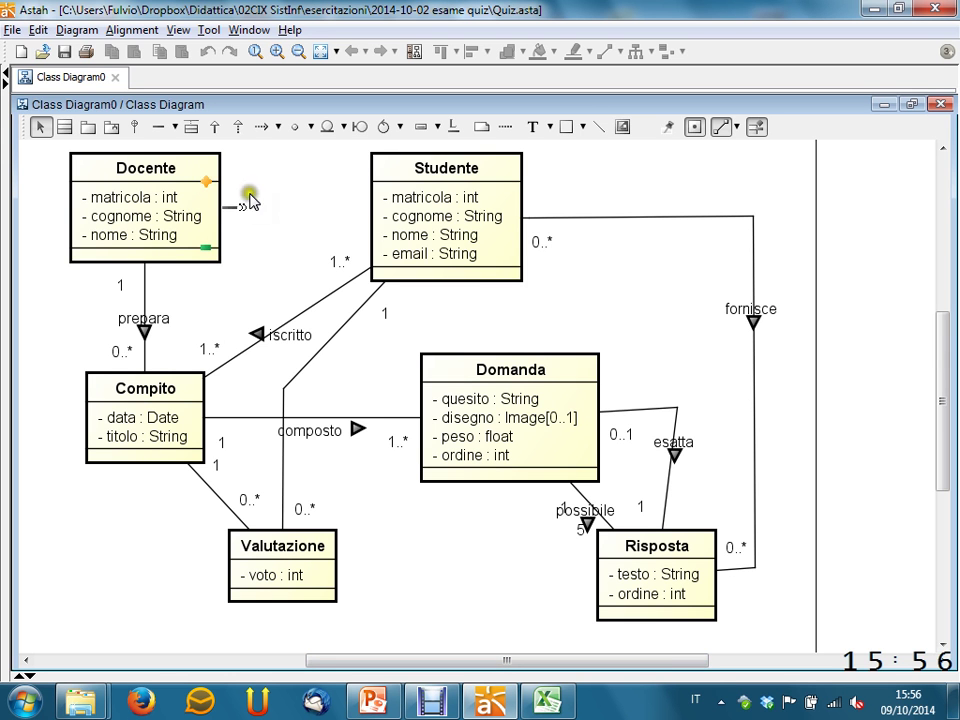
# Check the Docente class and its prepara link in Astah, then return to Excel's Compito sheet.
pyautogui.click(118, 290)
pyautogui.click(186, 301)
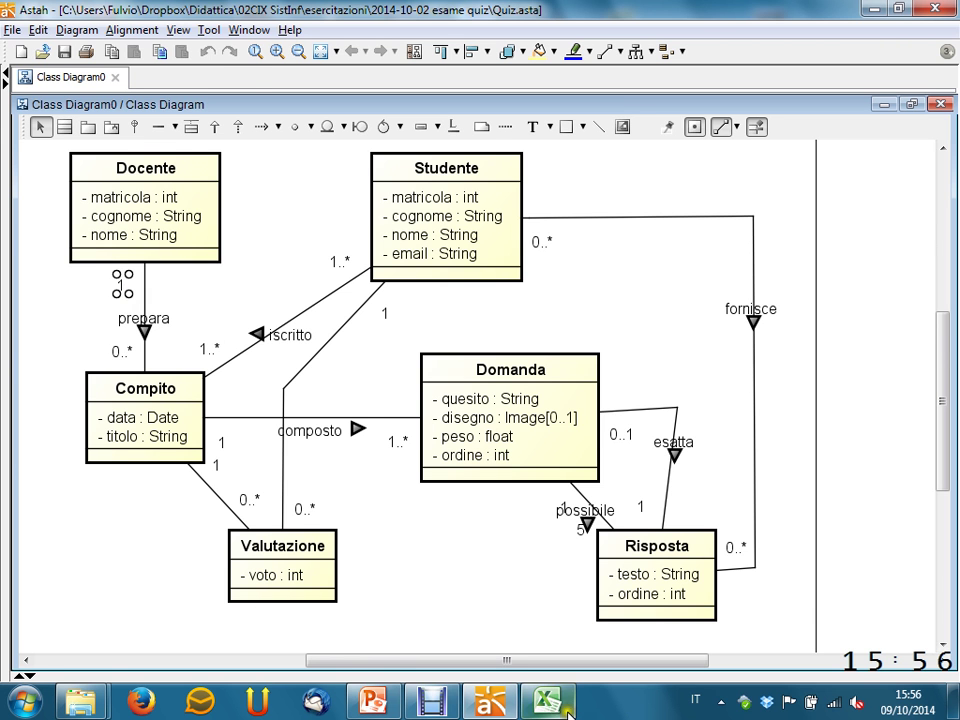
pyautogui.hotkey('alt', 'Tab')
# Clear the value 2345 from cell D3, then undo to restore it.
pyautogui.click(436, 132)
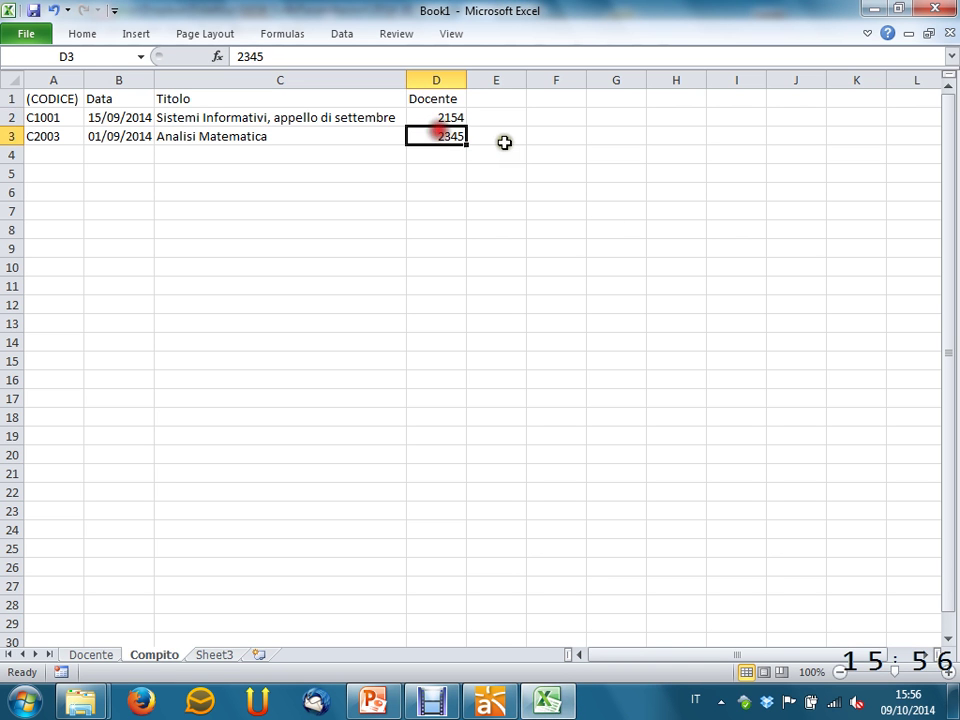
pyautogui.press('Delete')
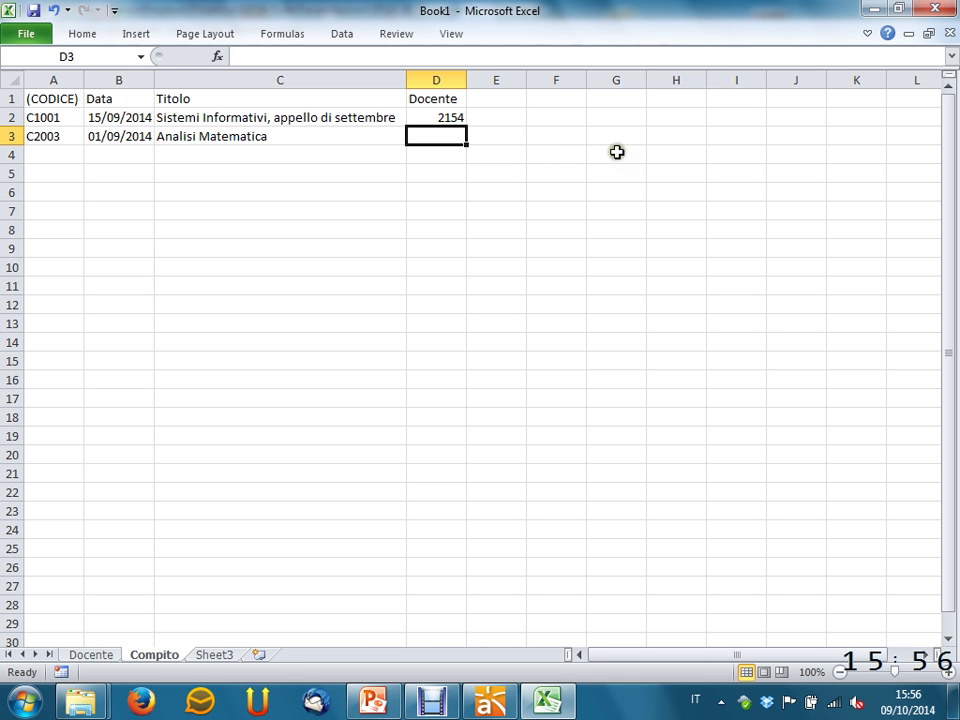
pyautogui.hotkey('ctrl', 'z')
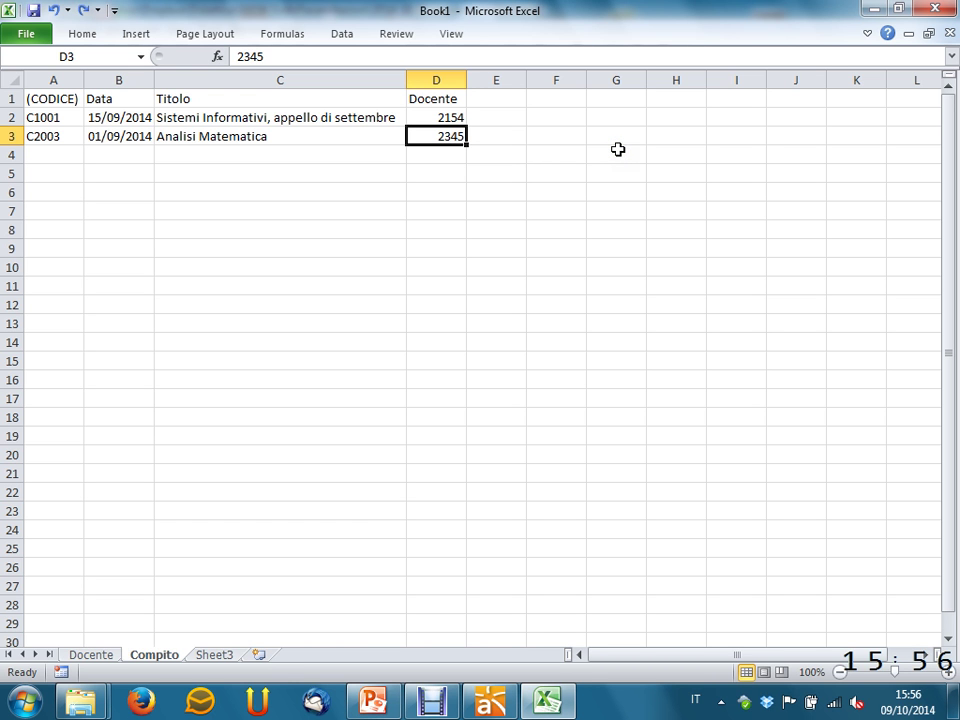
pyautogui.click(526, 166)
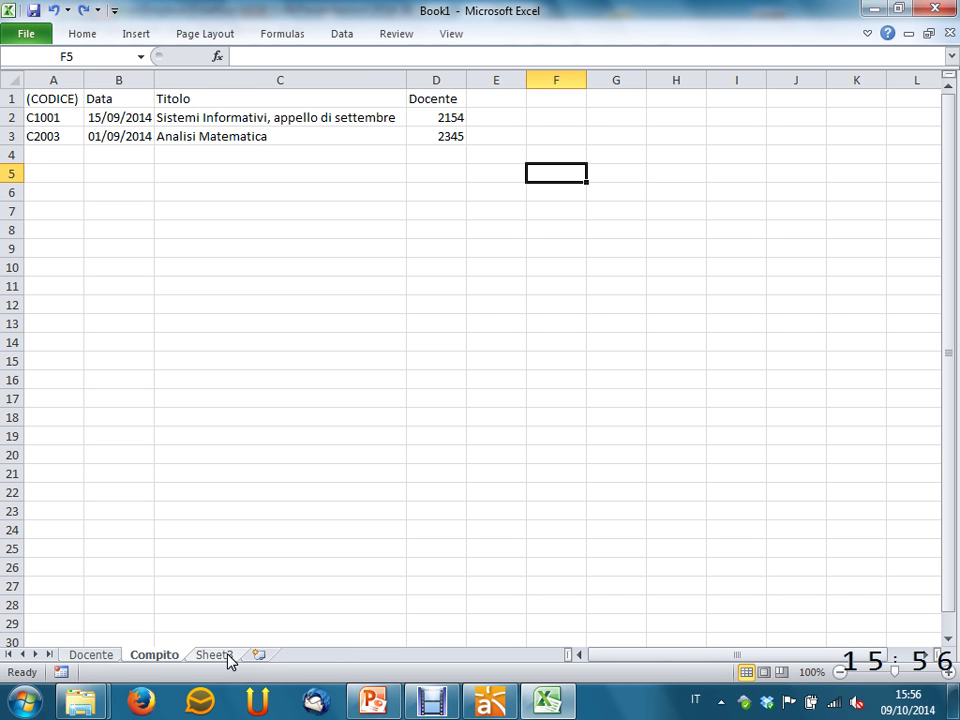
# Check the Docente and Compito sheets, then open the empty Sheet3.
pyautogui.click(92, 657)
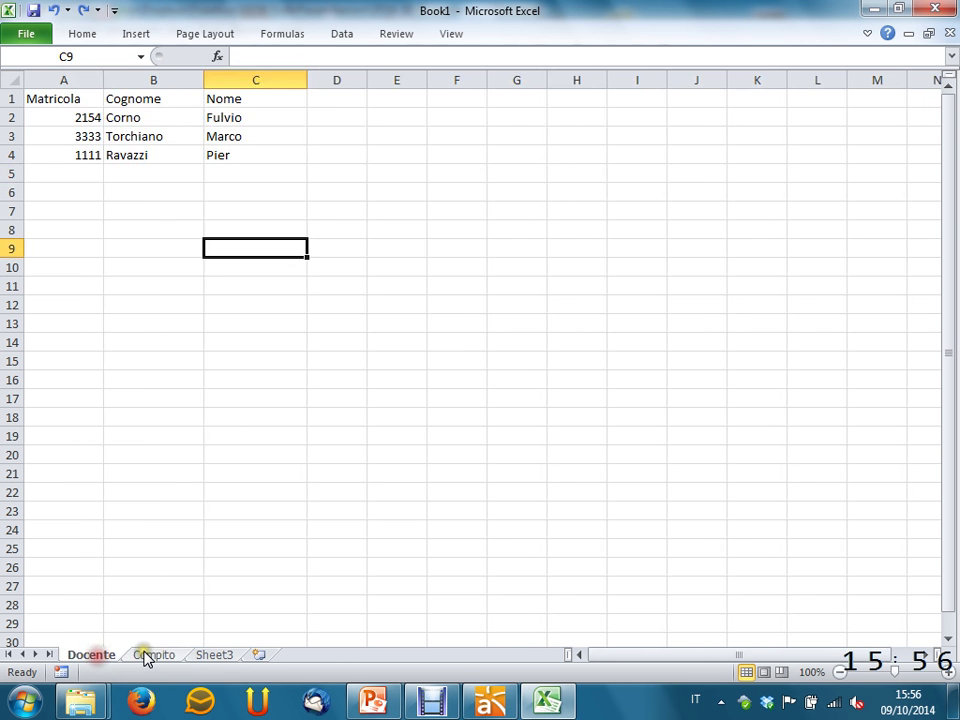
pyautogui.click(144, 657)
pyautogui.click(108, 657)
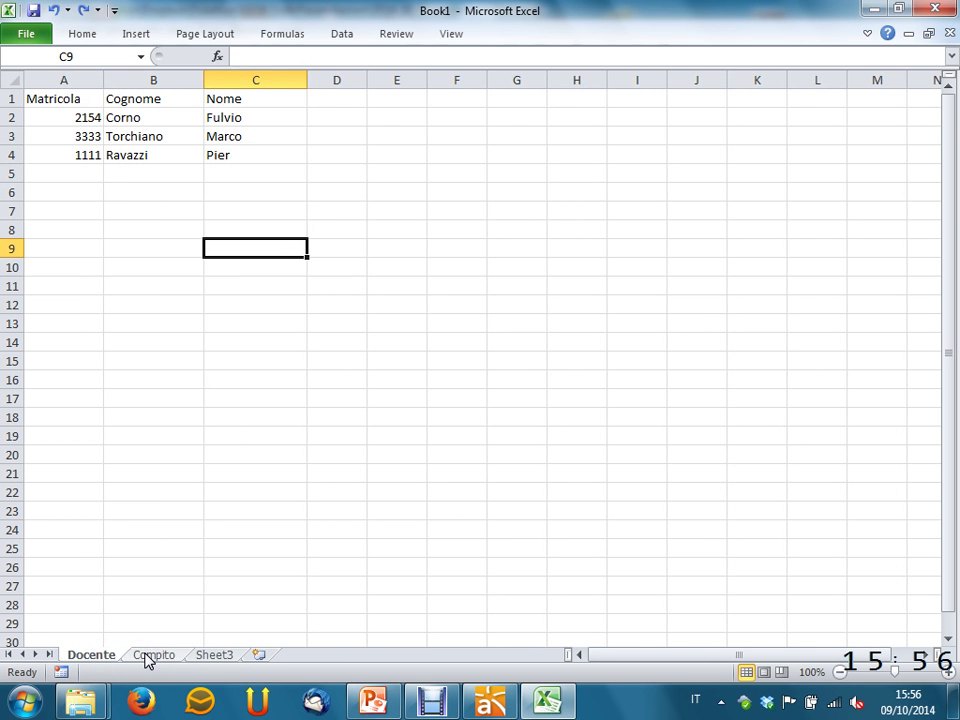
pyautogui.click(147, 657)
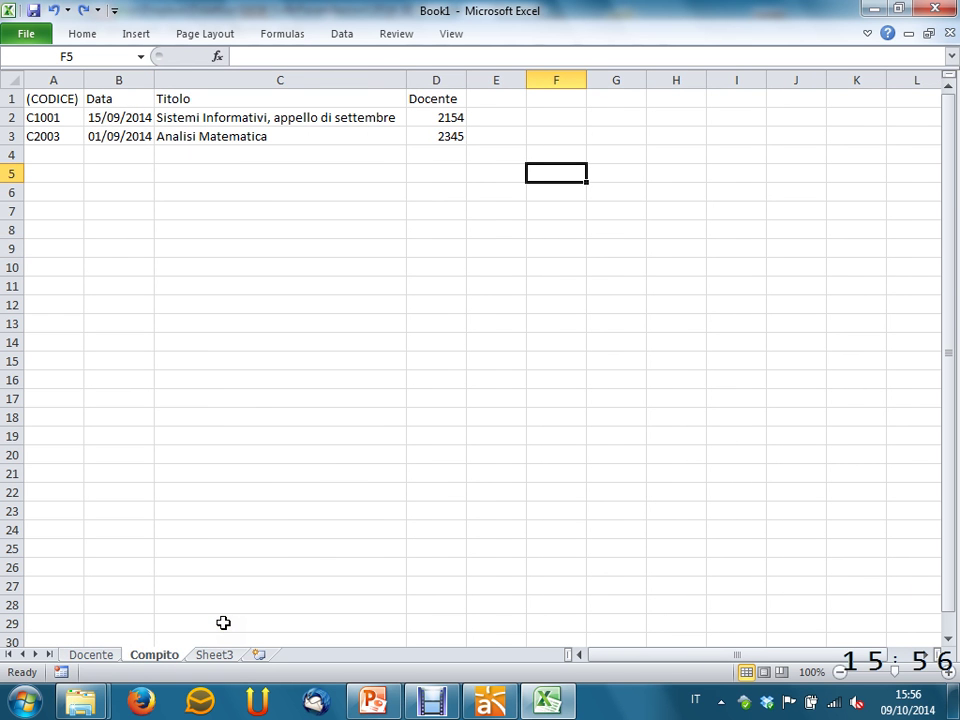
pyautogui.click(222, 655)
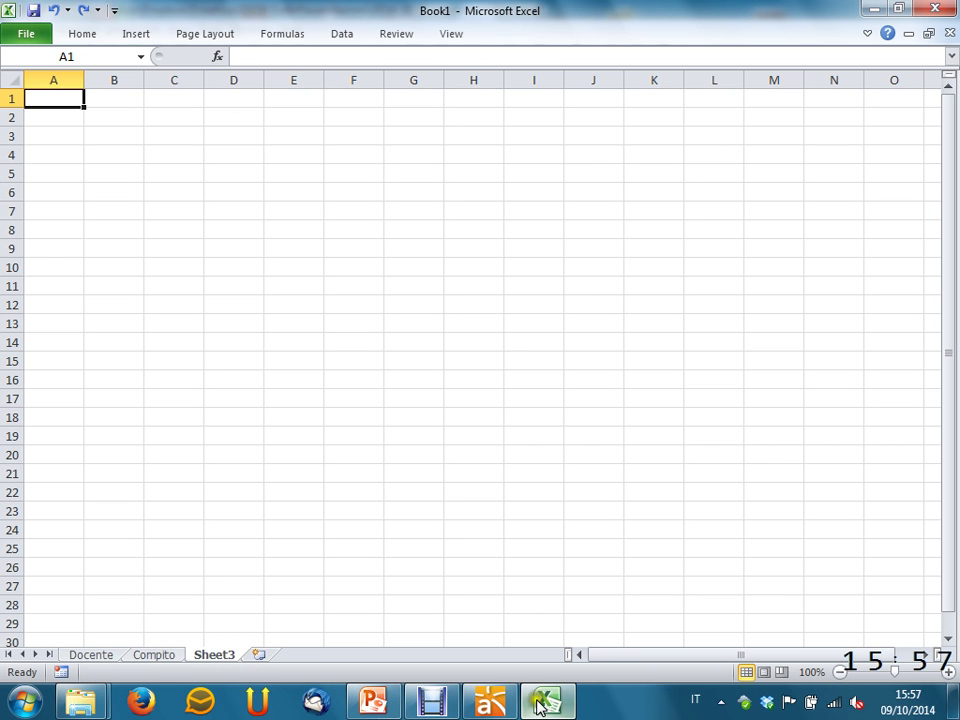
pyautogui.moveTo(495, 707)
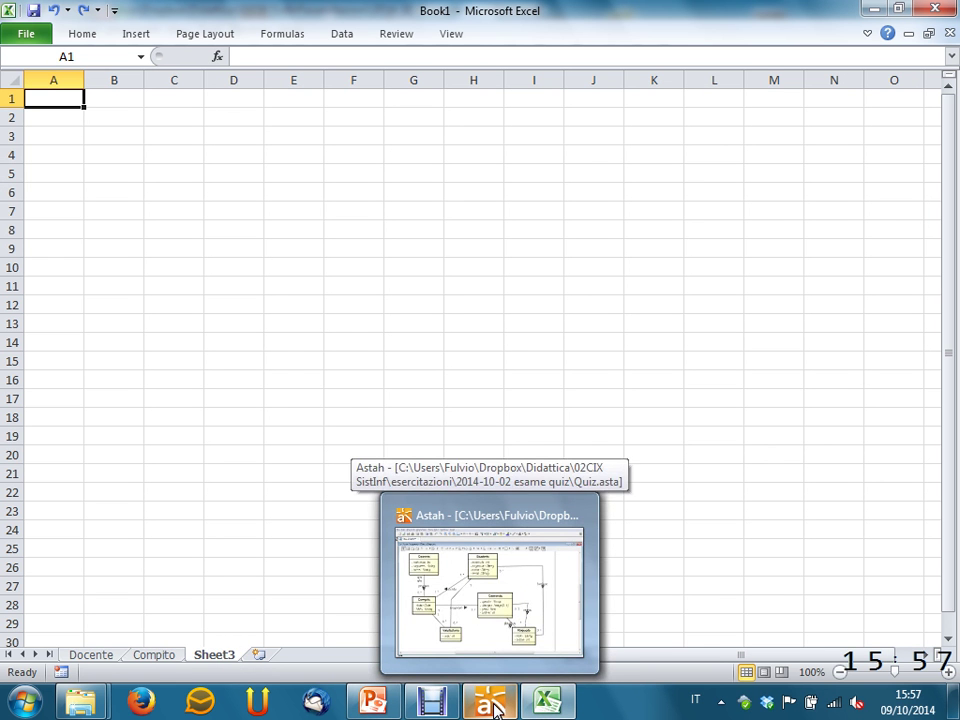
pyautogui.click(495, 707)
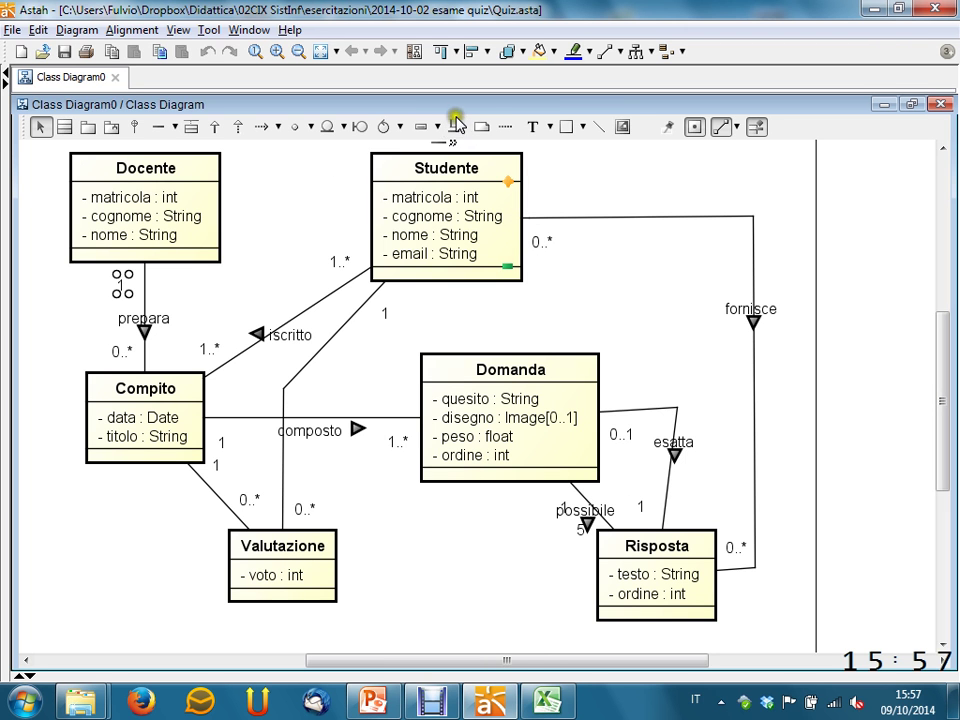
pyautogui.click(280, 220)
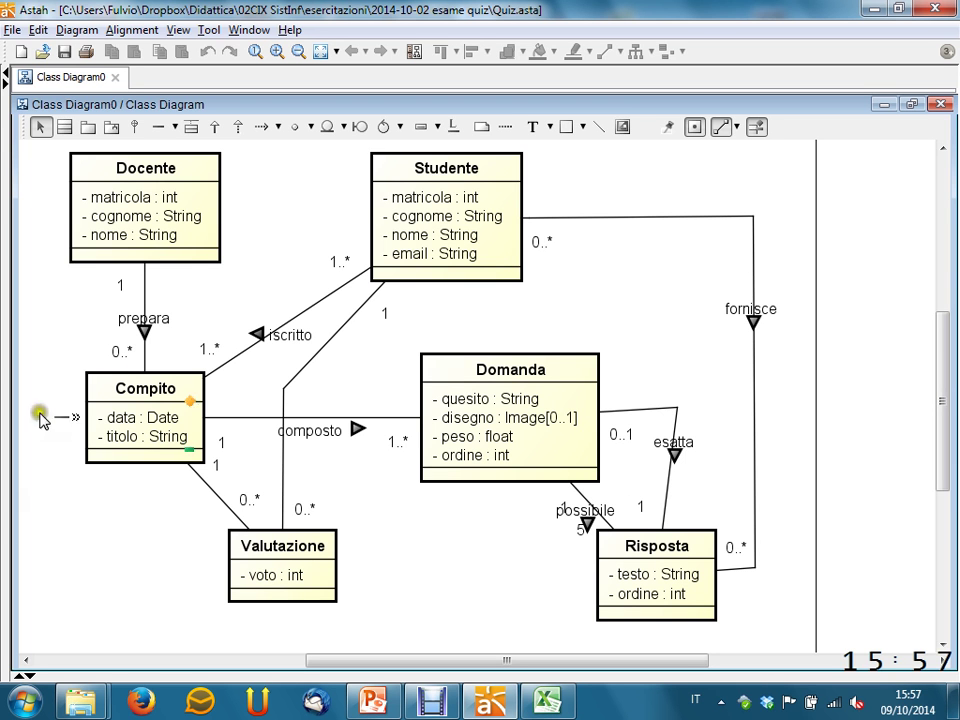
pyautogui.click(548, 703)
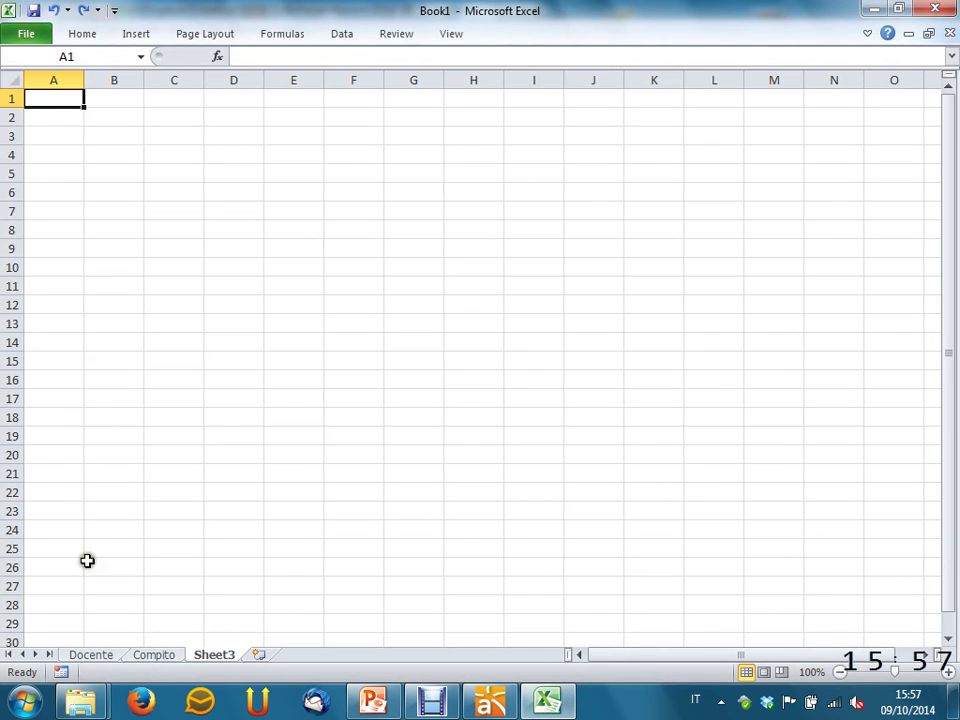
# Change the Sheet3 tab name to PREPARA.
pyautogui.click(215, 660)
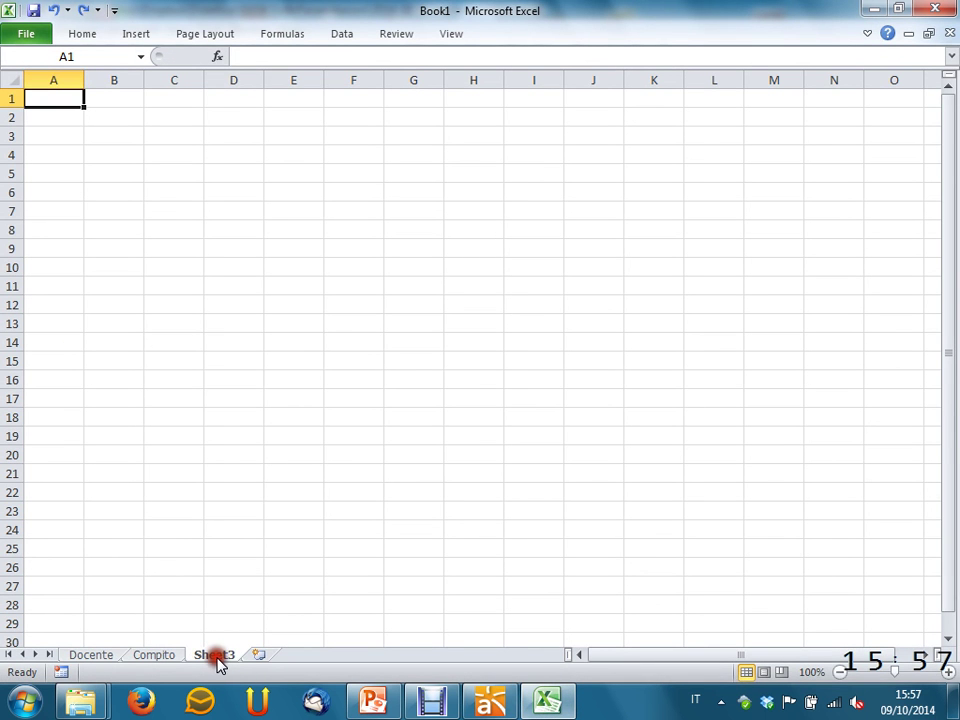
pyautogui.doubleClick(215, 656)
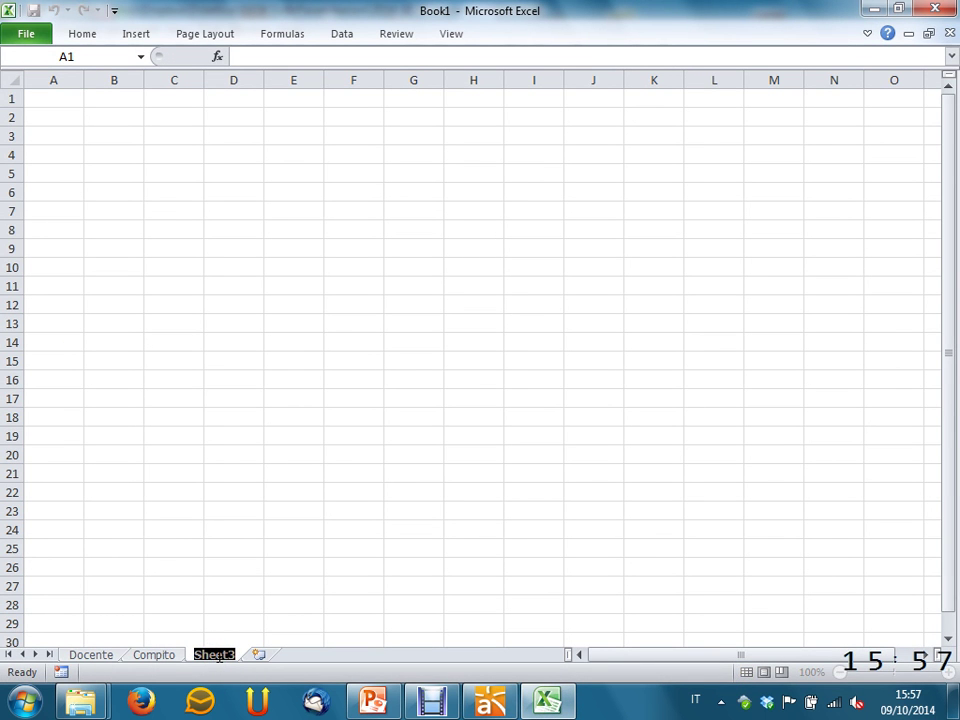
pyautogui.write('P')
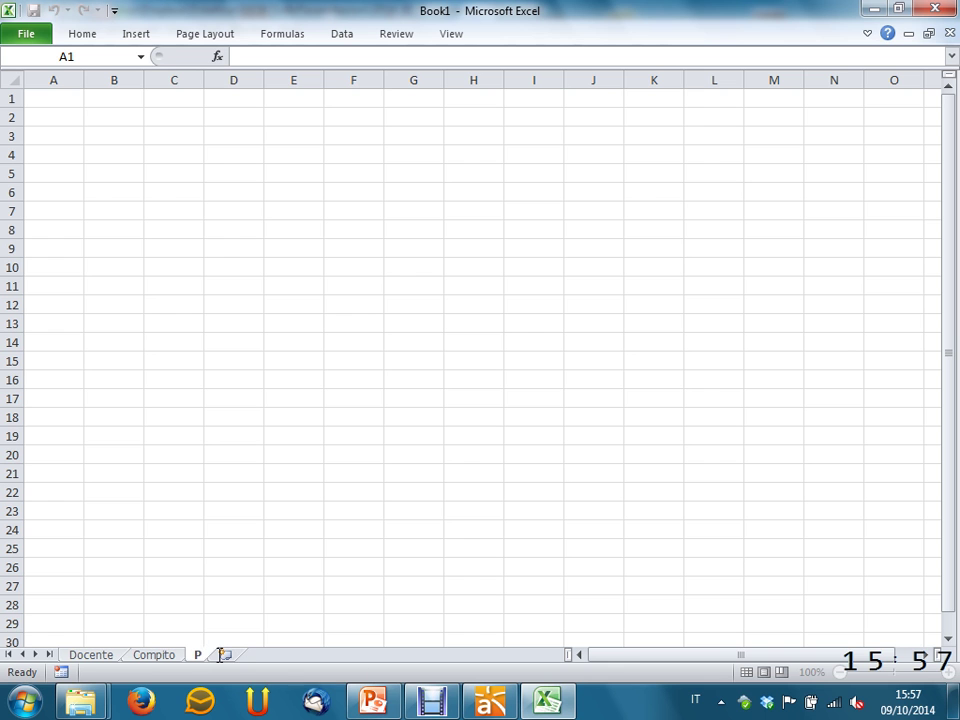
pyautogui.write('REPARA')
pyautogui.press('Return')
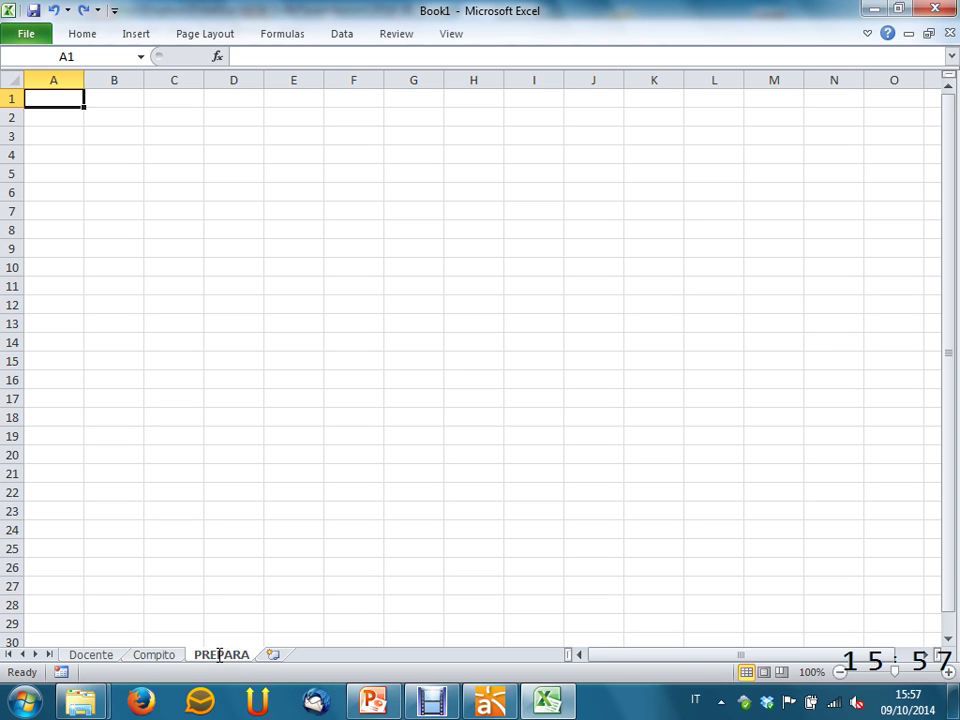
# Copy matricole 2154, 3333 and 1111 from Docente into PREPARA cells A2:A4.
pyautogui.click(88, 657)
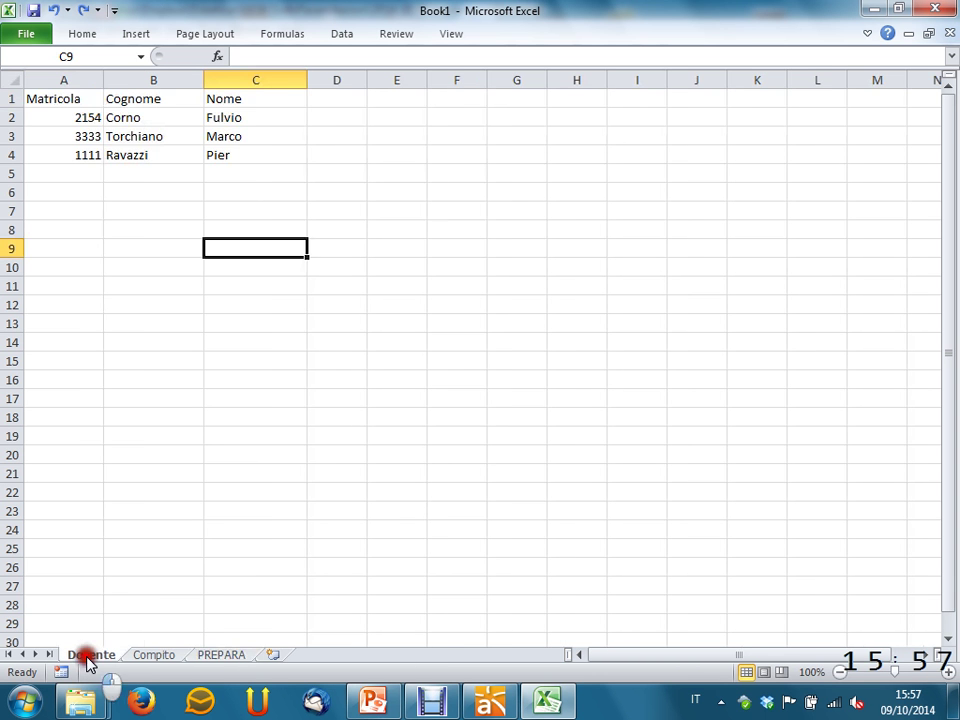
pyautogui.moveTo(88, 118); pyautogui.dragTo(83, 146)
pyautogui.hotkey('ctrl', 'c')
pyautogui.click(157, 657)
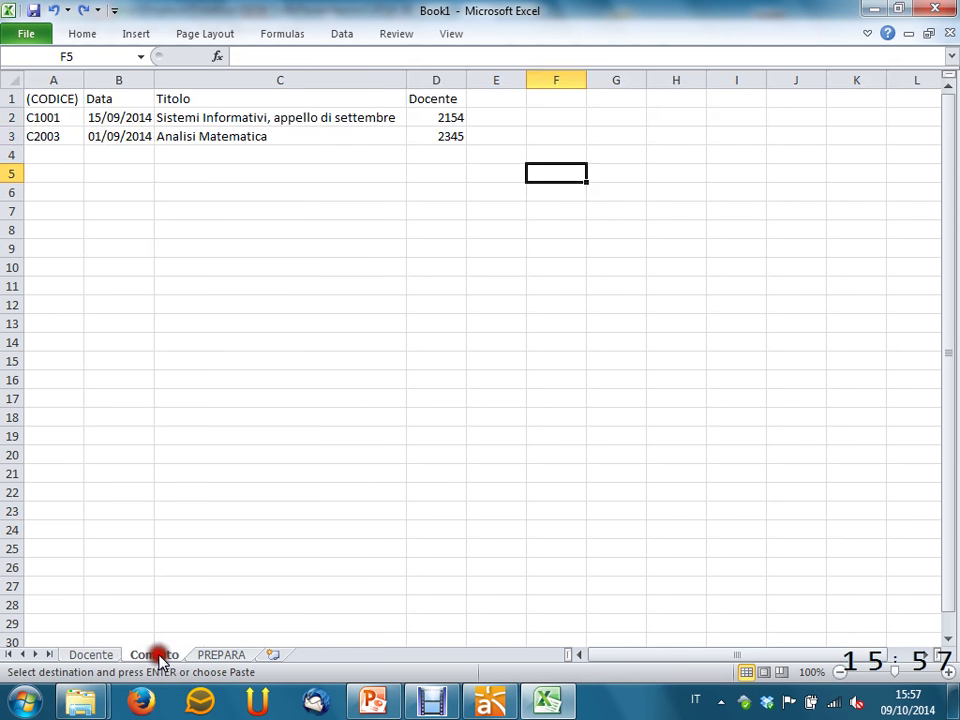
pyautogui.click(210, 655)
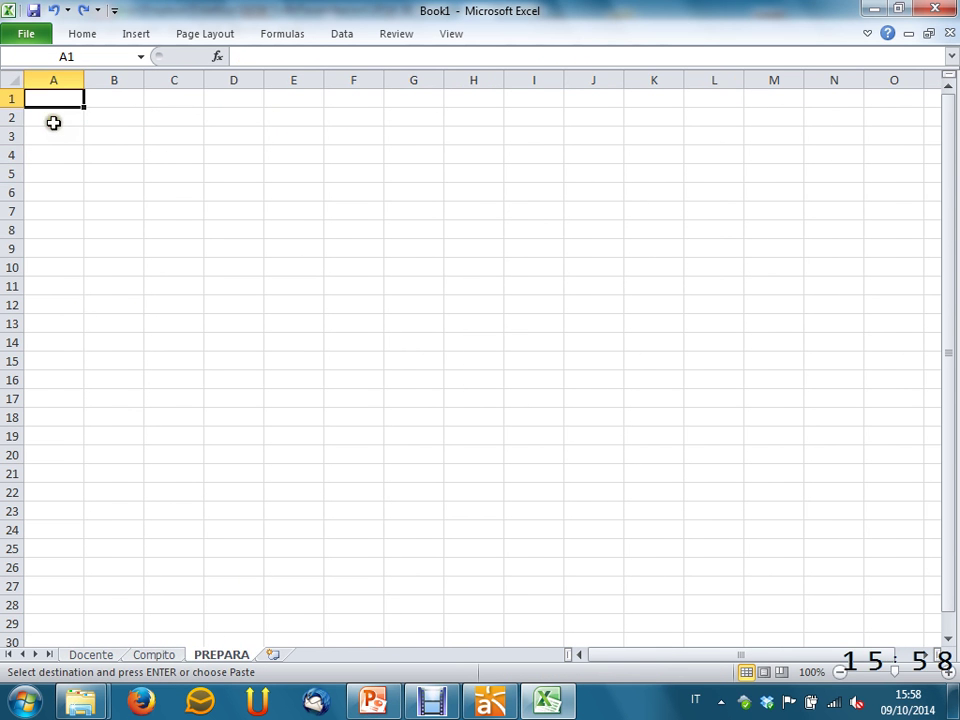
pyautogui.click(53, 118)
pyautogui.hotkey('ctrl', 'v')
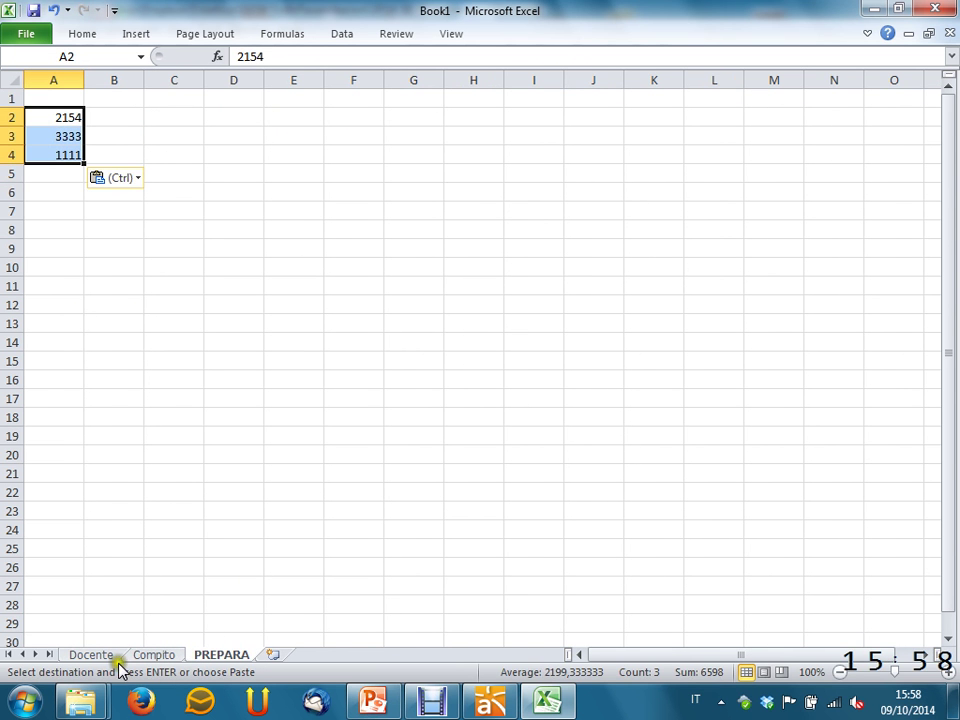
# Paste codes C1001 and C2003 from Compito transposed into B1:C1, then select B2:C4.
pyautogui.click(146, 656)
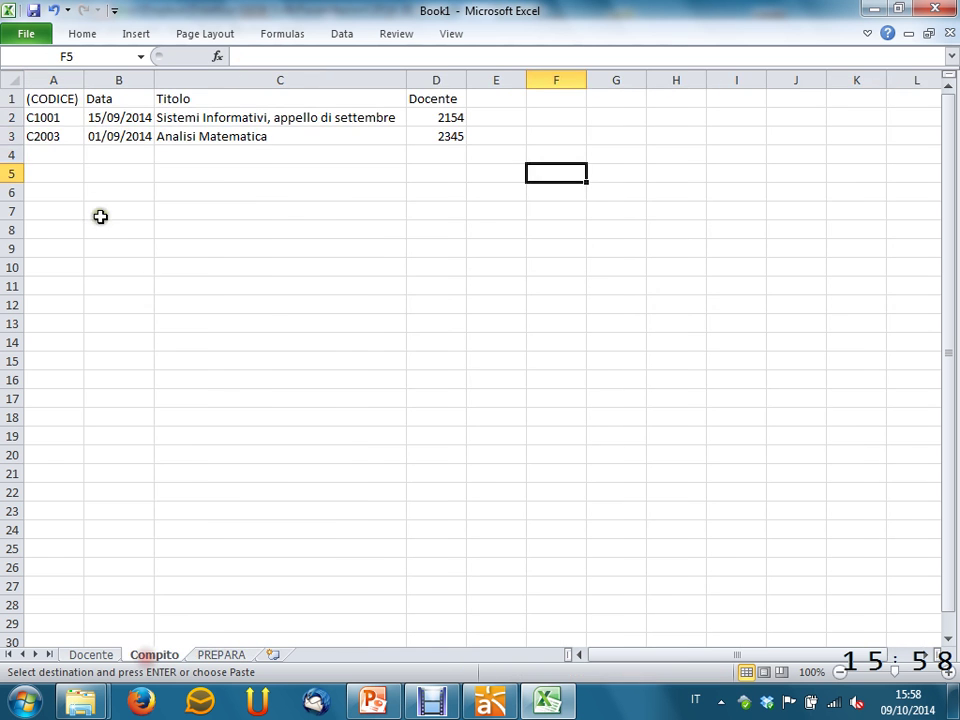
pyautogui.moveTo(26, 118); pyautogui.dragTo(36, 131)
pyautogui.hotkey('ctrl', 'c')
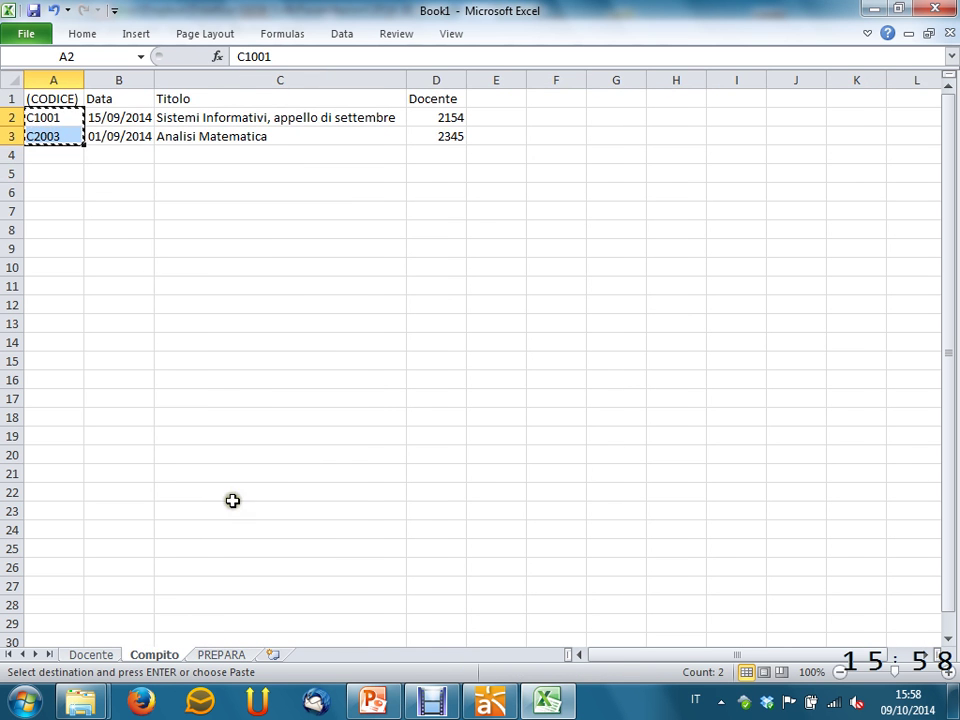
pyautogui.click(221, 655)
pyautogui.click(116, 98)
pyautogui.rightClick(118, 99)
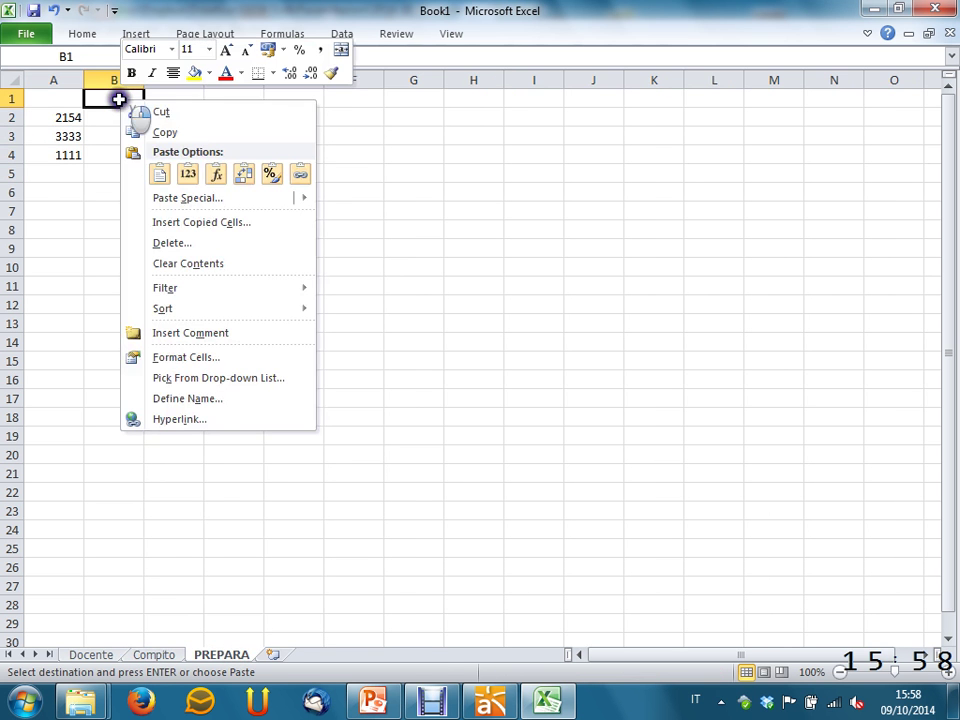
pyautogui.moveTo(223, 200)
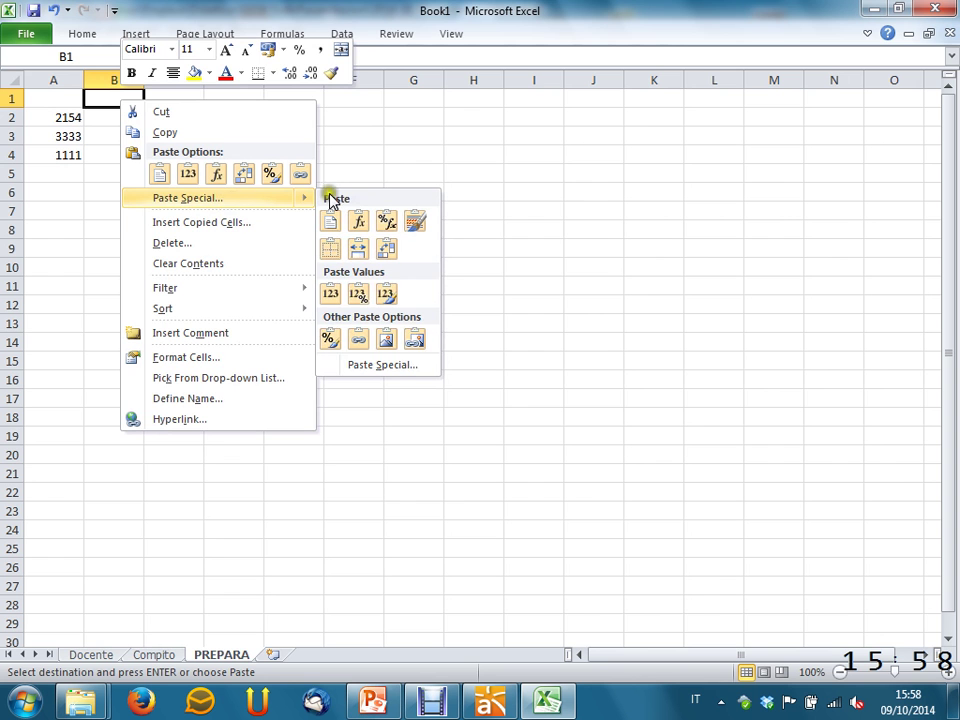
pyautogui.click(388, 365)
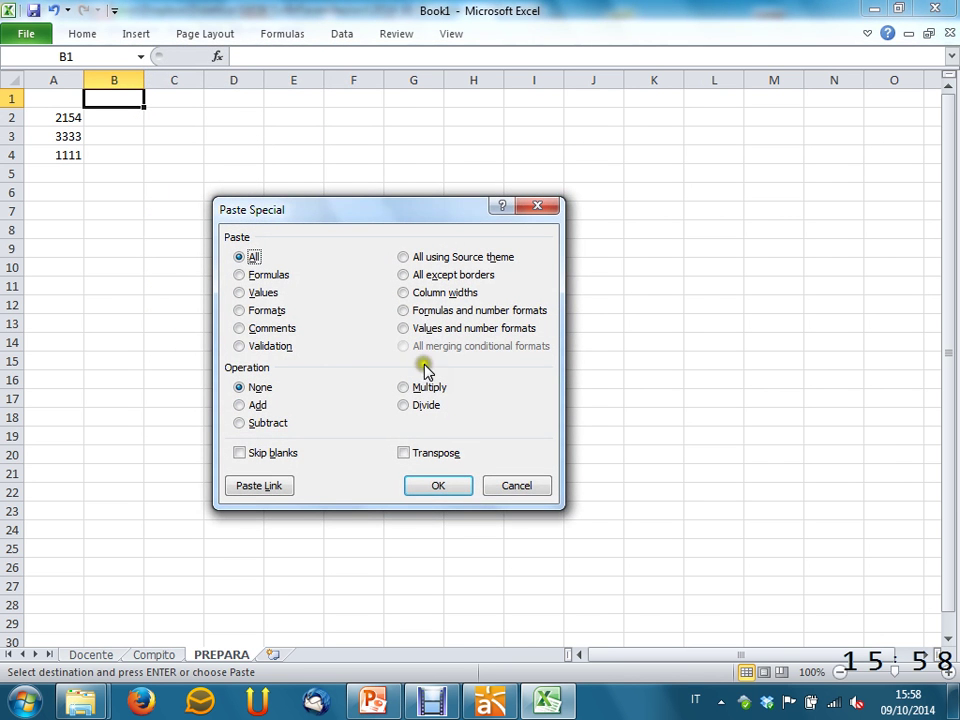
pyautogui.click(428, 455)
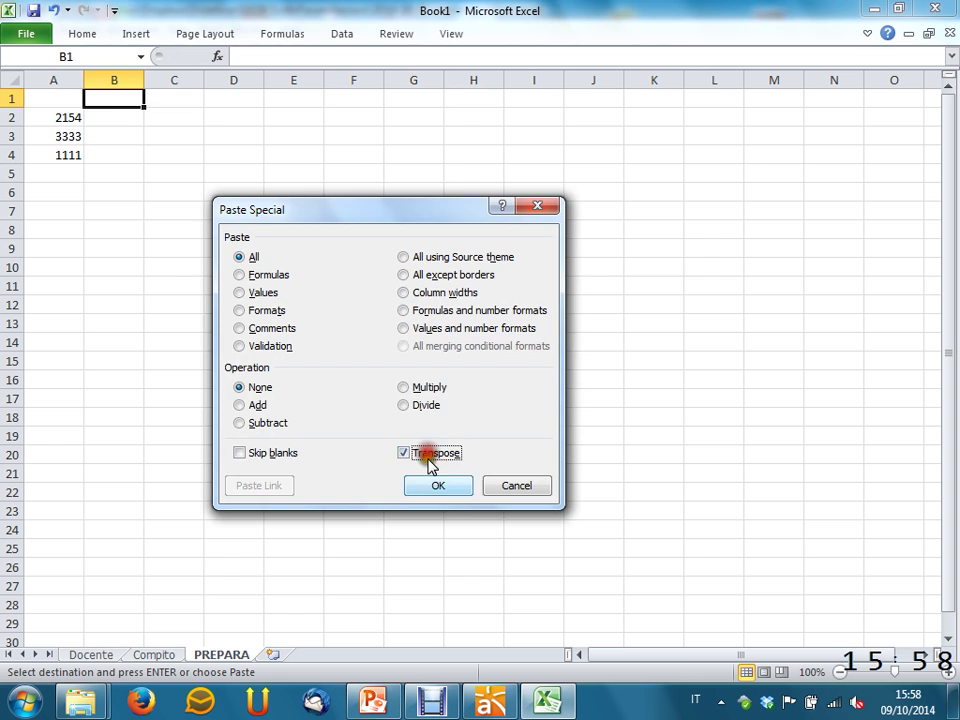
pyautogui.click(432, 484)
pyautogui.click(416, 470)
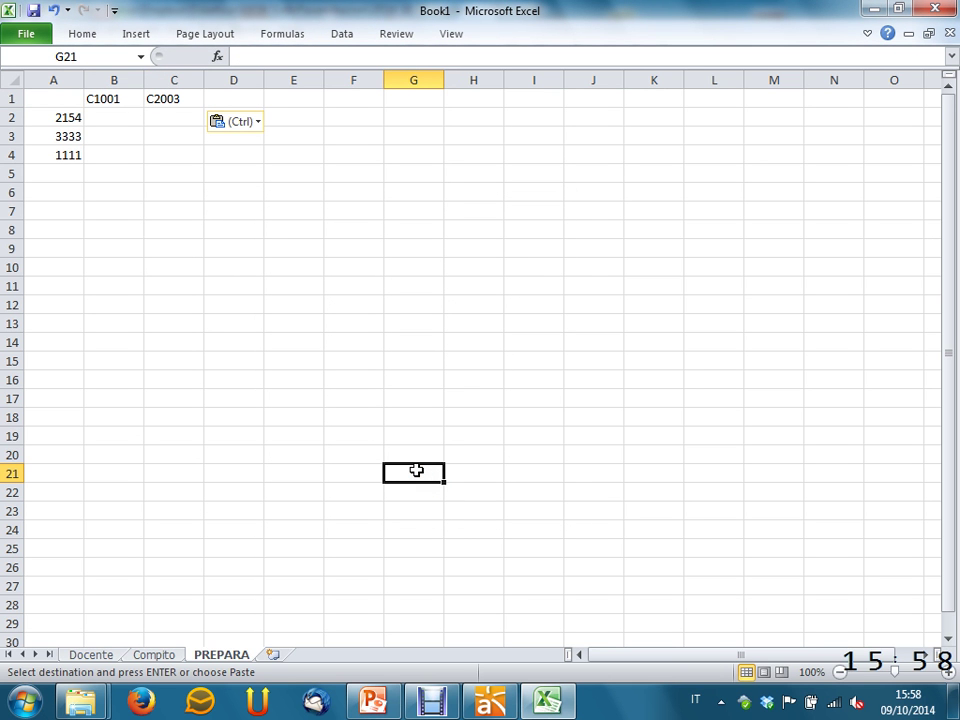
pyautogui.moveTo(125, 116); pyautogui.dragTo(268, 191)
pyautogui.scroll(3, 174, 165)
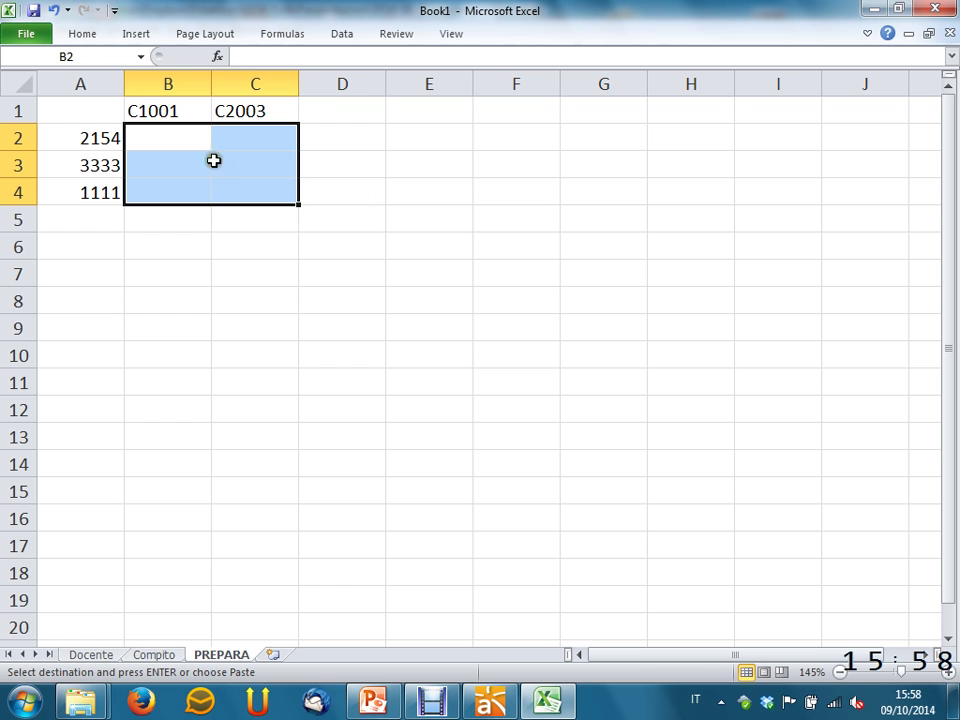
# Enter an X in B2 to pair matricola 2154 with C1001.
pyautogui.click(97, 138)
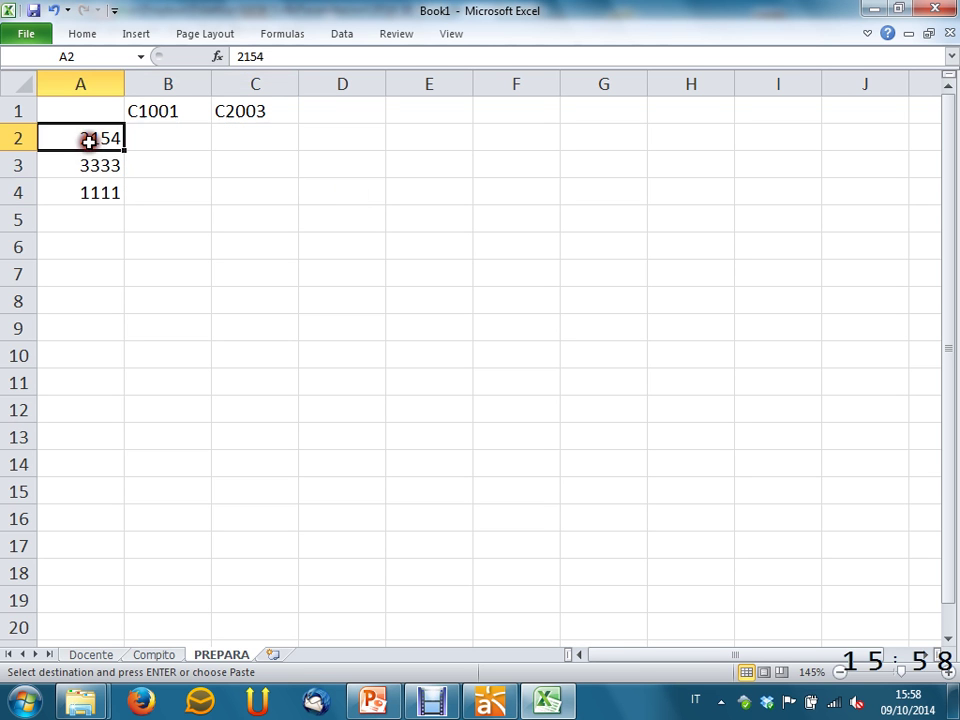
pyautogui.click(156, 107)
pyautogui.click(165, 131)
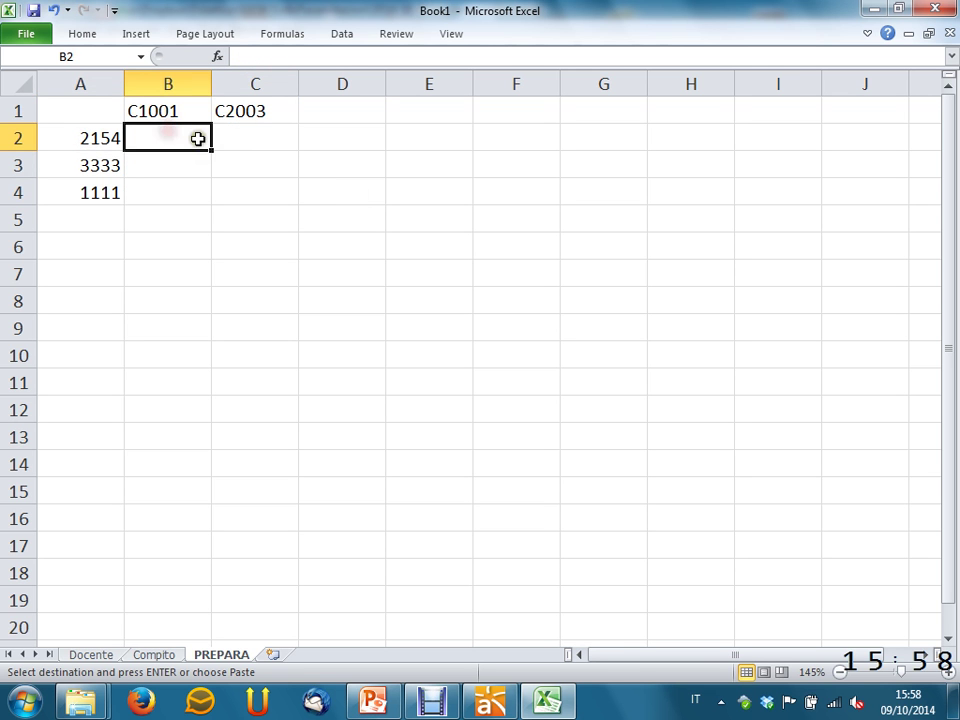
pyautogui.write('X')
pyautogui.click(413, 200)
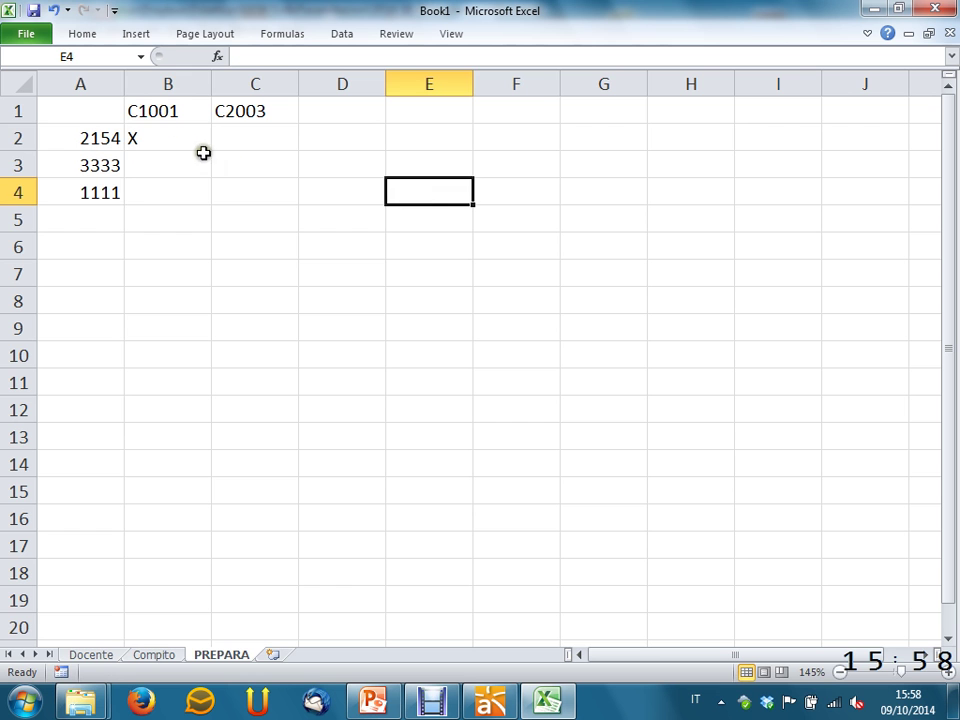
# Center-align the contents of the B2:C4 grid.
pyautogui.moveTo(186, 139); pyautogui.dragTo(237, 185)
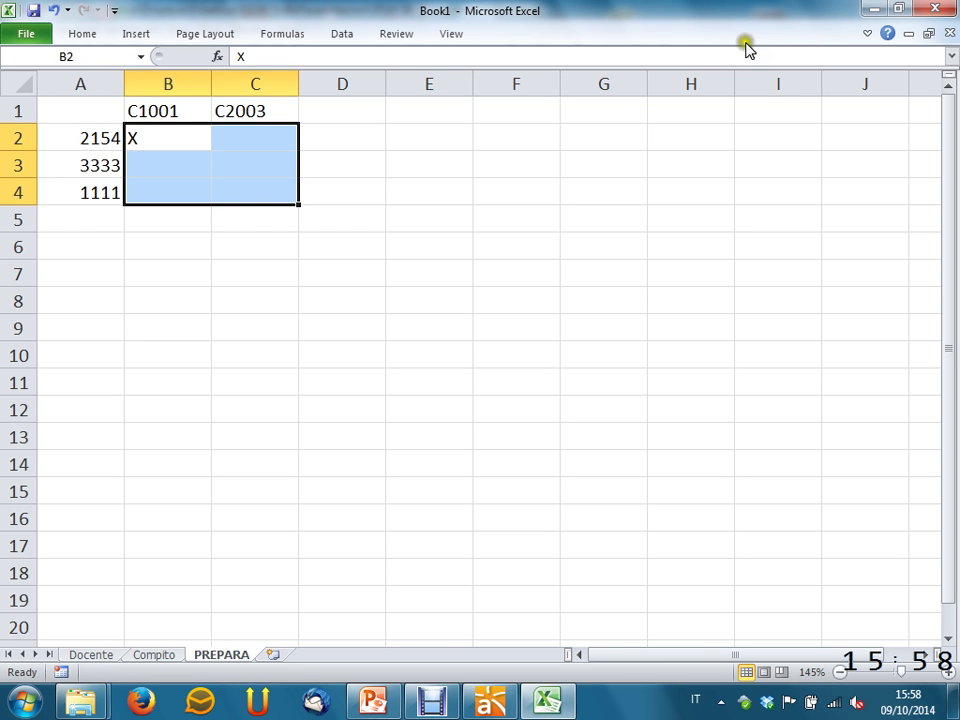
pyautogui.click(951, 56)
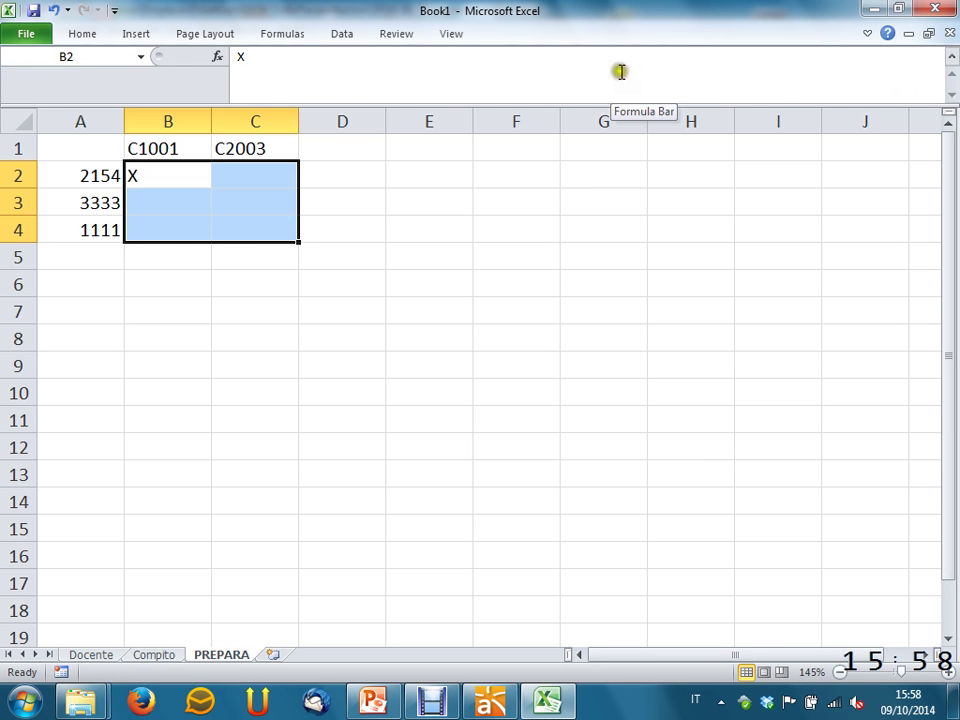
pyautogui.click(951, 57)
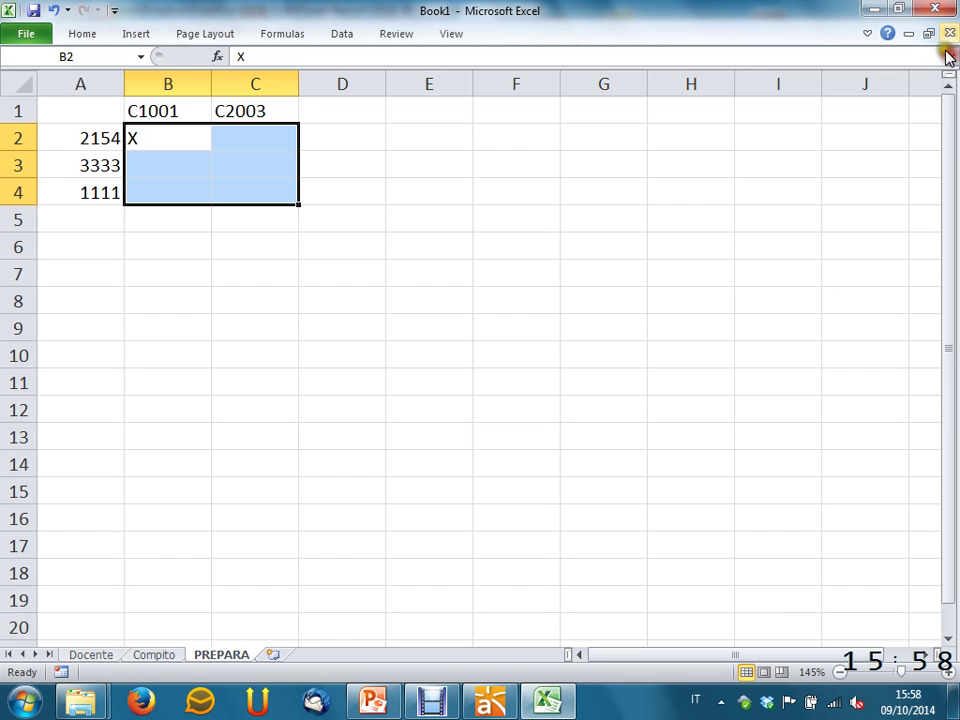
pyautogui.click(866, 33)
pyautogui.click(309, 92)
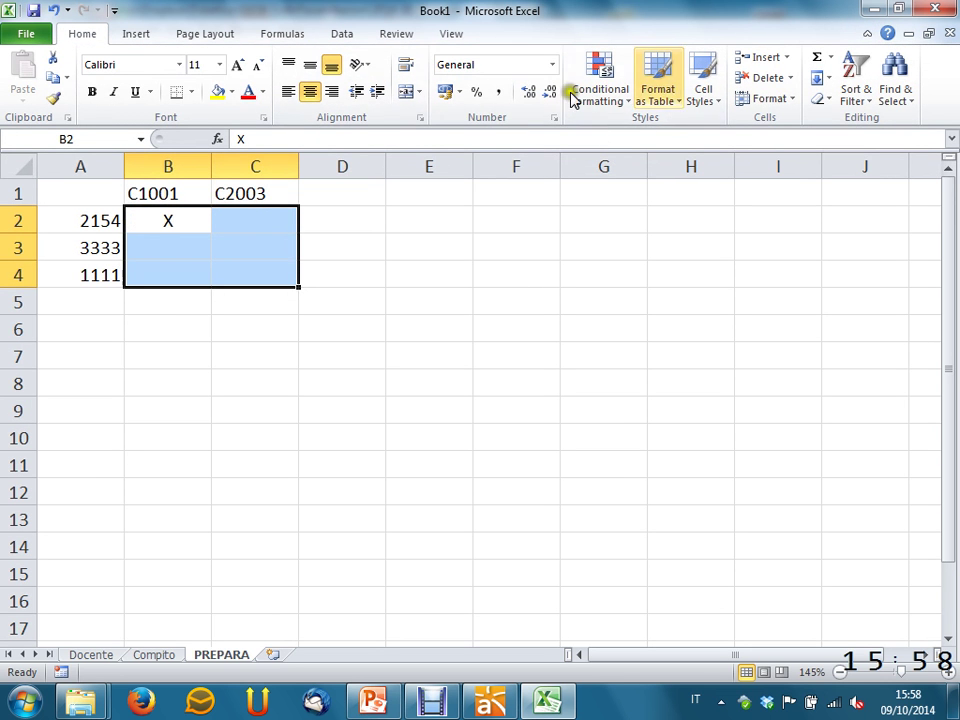
# Apply the grey, bold Output cell style to the B2:C4 grid.
pyautogui.click(715, 106)
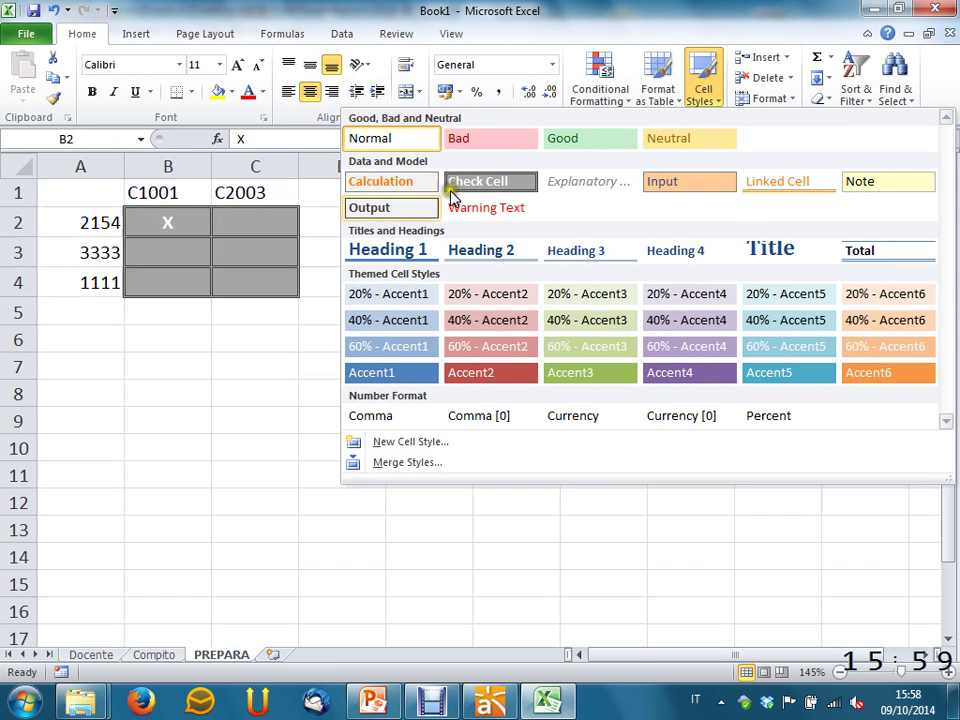
pyautogui.click(420, 207)
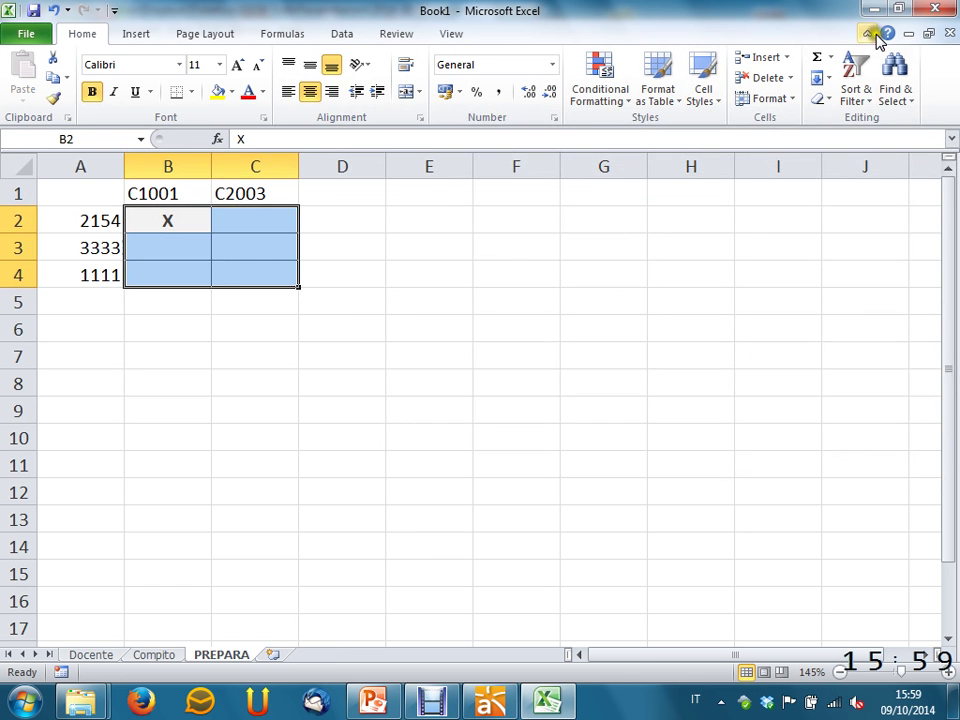
pyautogui.click(867, 33)
pyautogui.click(652, 193)
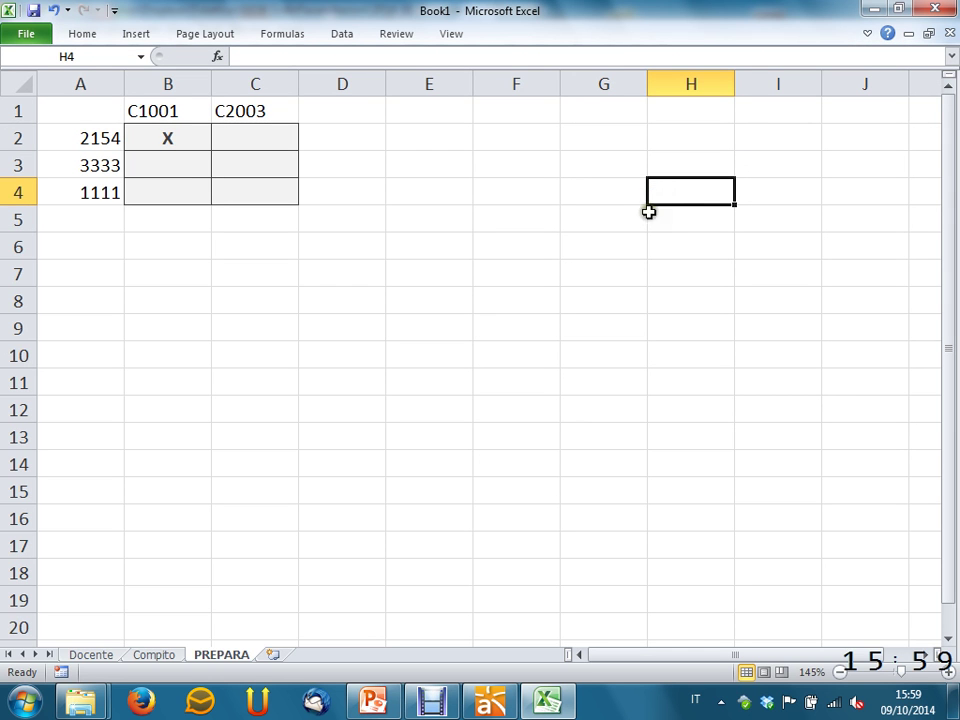
# Enter an X in C4 to pair matricola 1111 with C2003.
pyautogui.click(273, 189)
pyautogui.write('X')
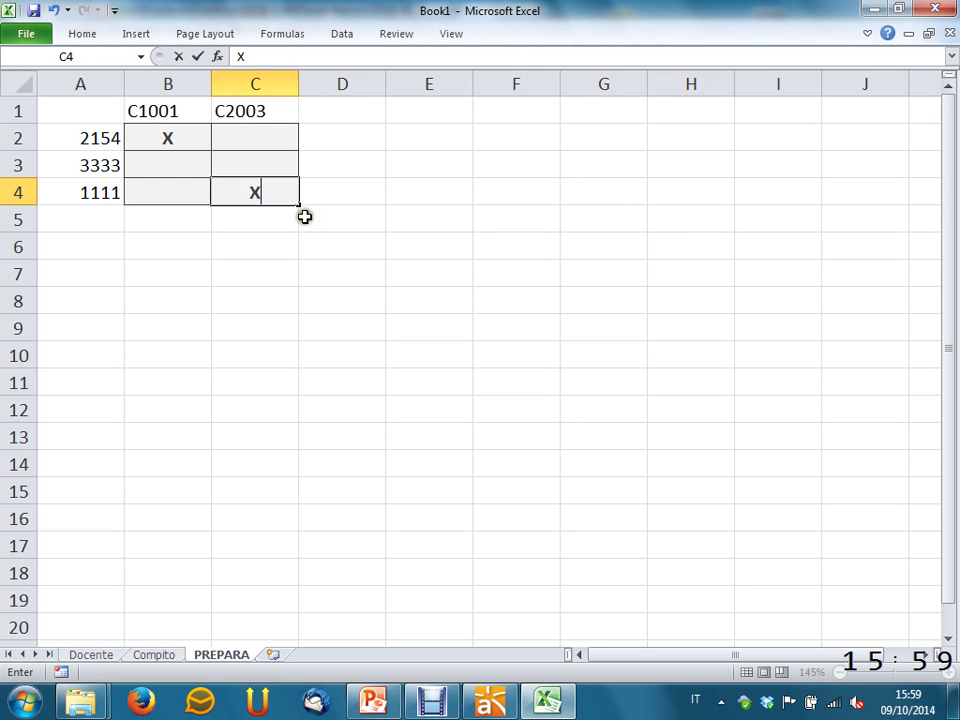
pyautogui.click(349, 285)
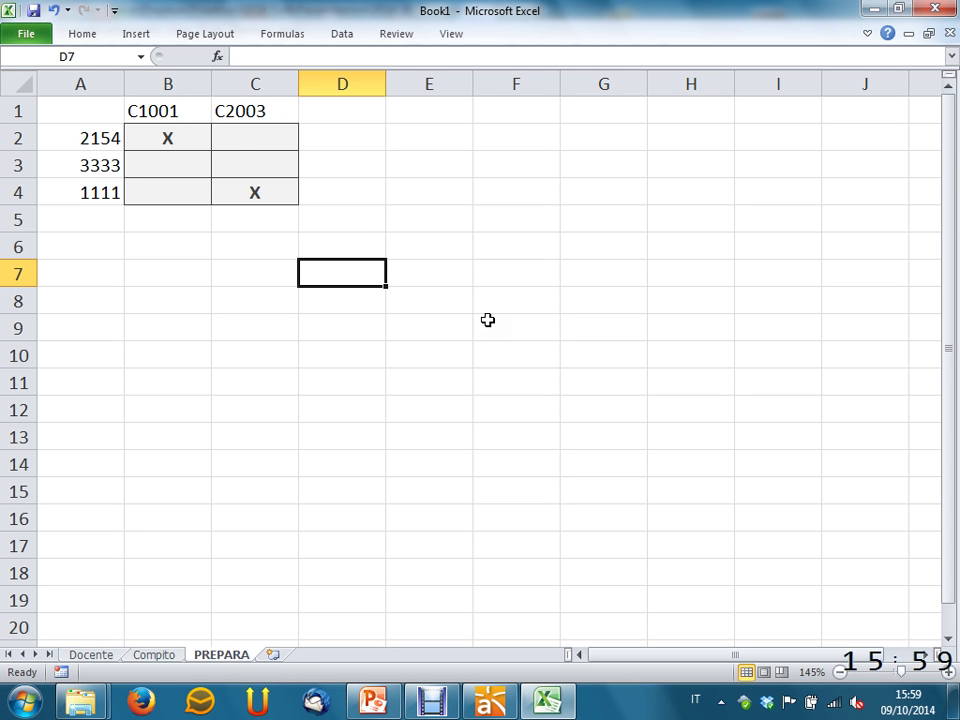
pyautogui.hotkey('alt', 'Tab')
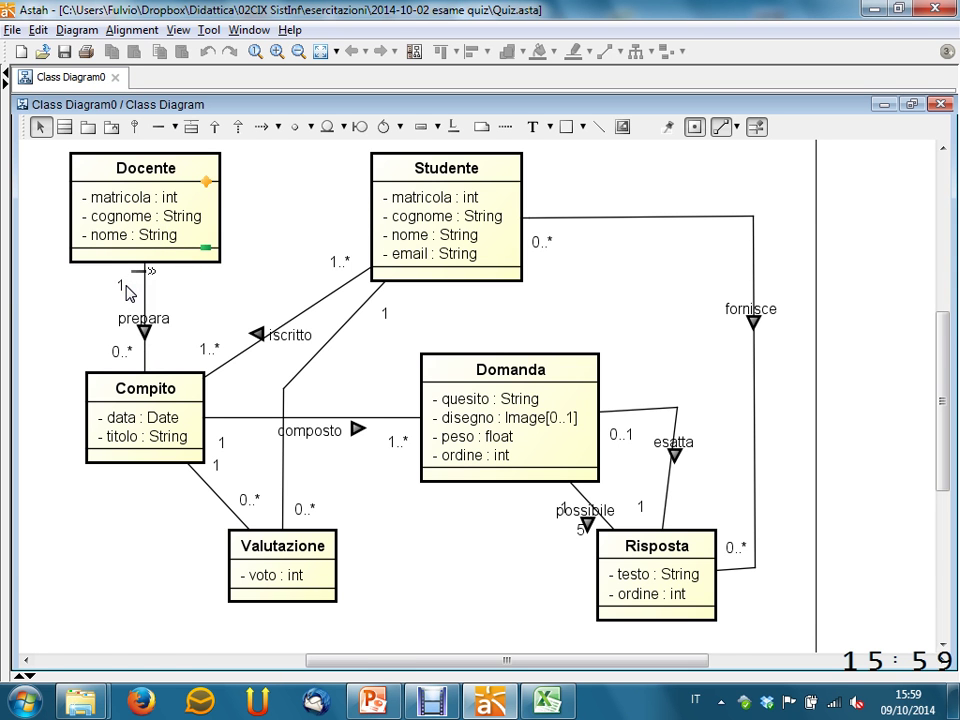
pyautogui.hotkey('alt', 'Tab')
pyautogui.moveTo(169, 88); pyautogui.dragTo(186, 298)
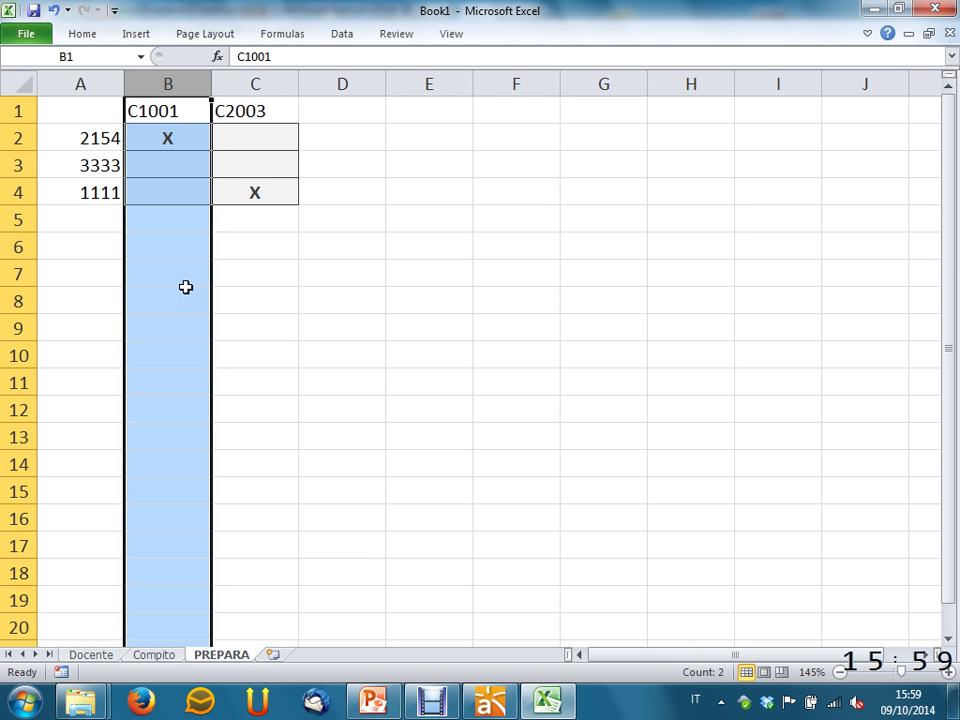
pyautogui.hotkey('alt', 'Tab')
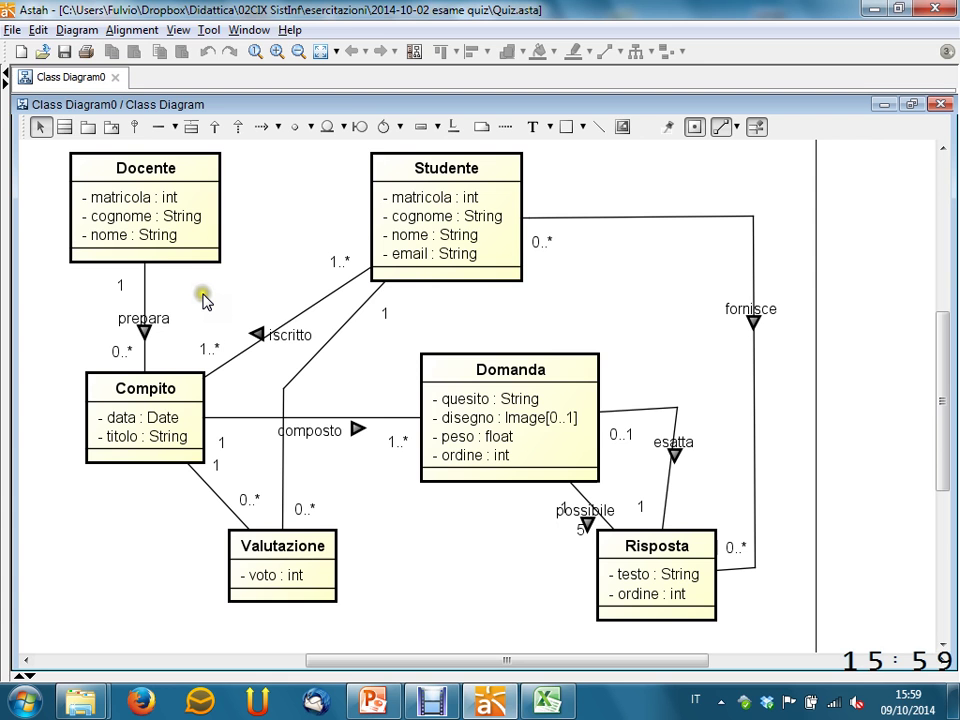
pyautogui.click(115, 356)
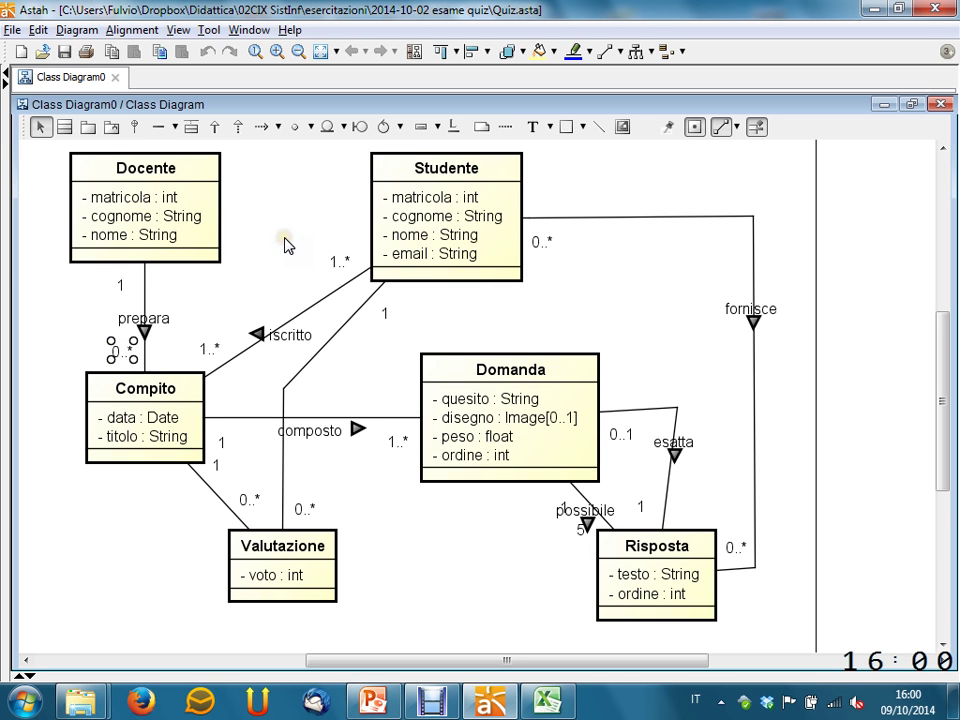
pyautogui.hotkey('alt', 'Tab')
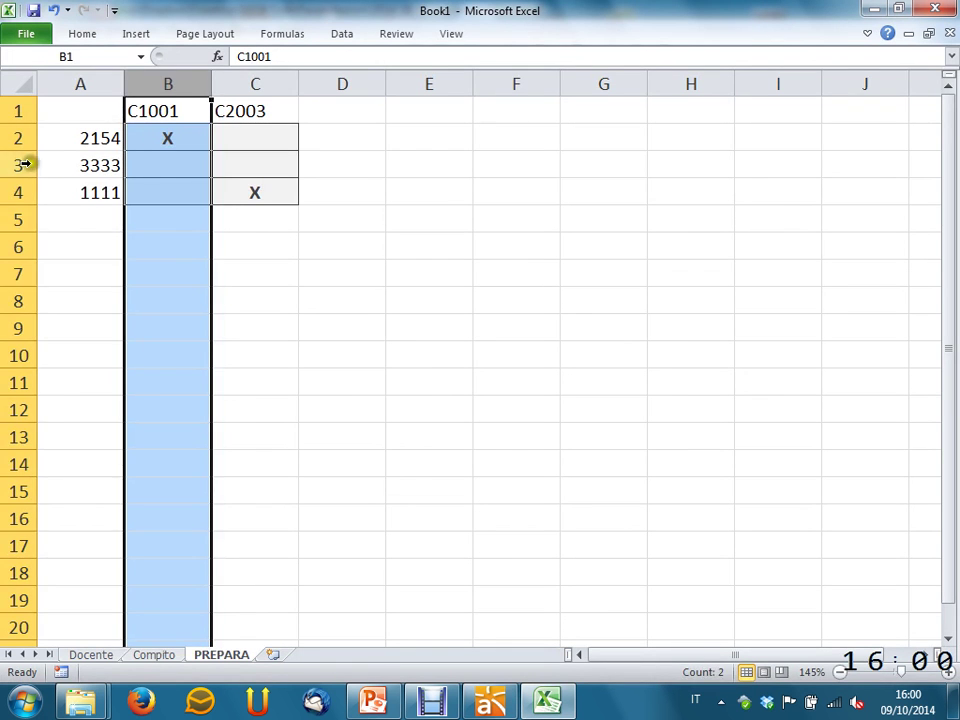
# Copy the C2003 column, with its marks, into column D.
pyautogui.click(18, 165)
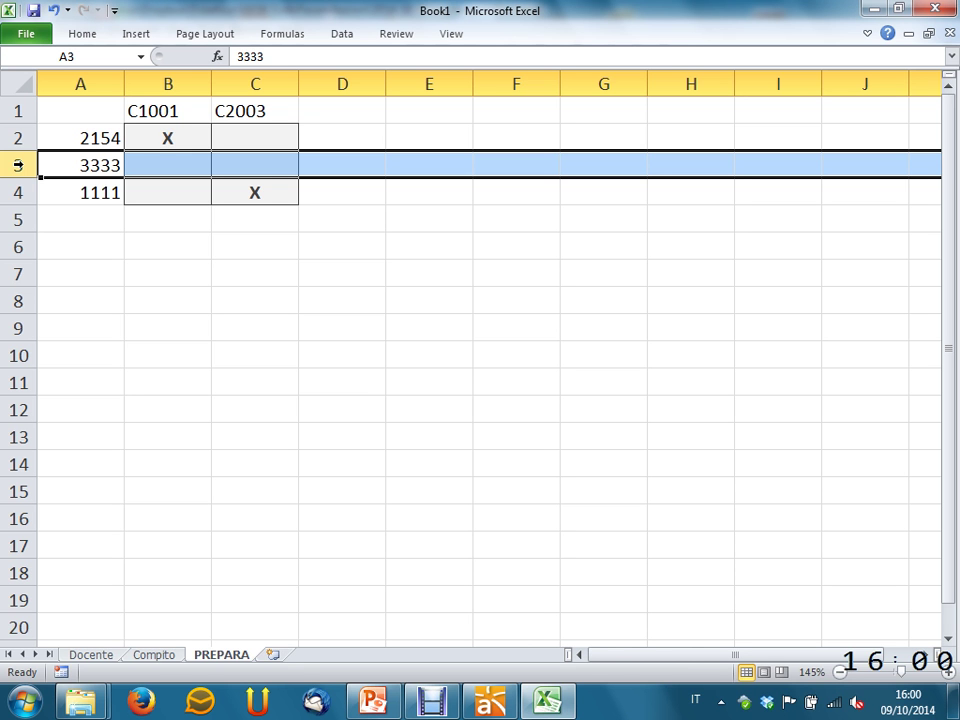
pyautogui.click(255, 84)
pyautogui.hotkey('ctrl', 'c')
pyautogui.click(325, 84)
pyautogui.hotkey('ctrl', 'v')
# Change the code in D1 from C2003 to C2005.
pyautogui.click(347, 113)
pyautogui.doubleClick(347, 111)
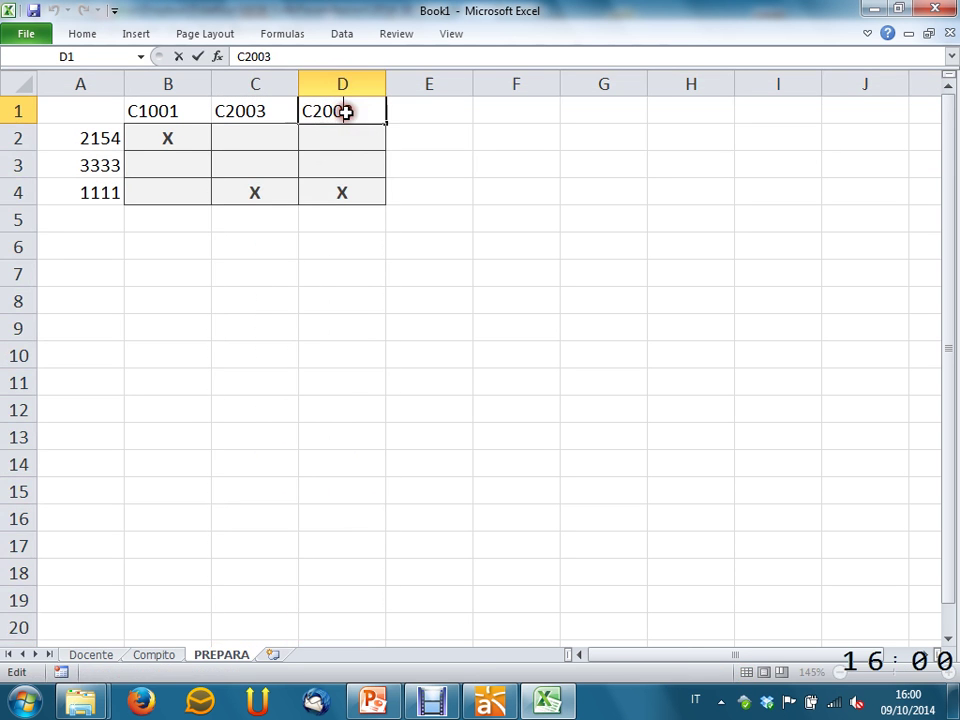
pyautogui.moveTo(358, 111); pyautogui.dragTo(352, 111)
pyautogui.write('5')
pyautogui.click(414, 193)
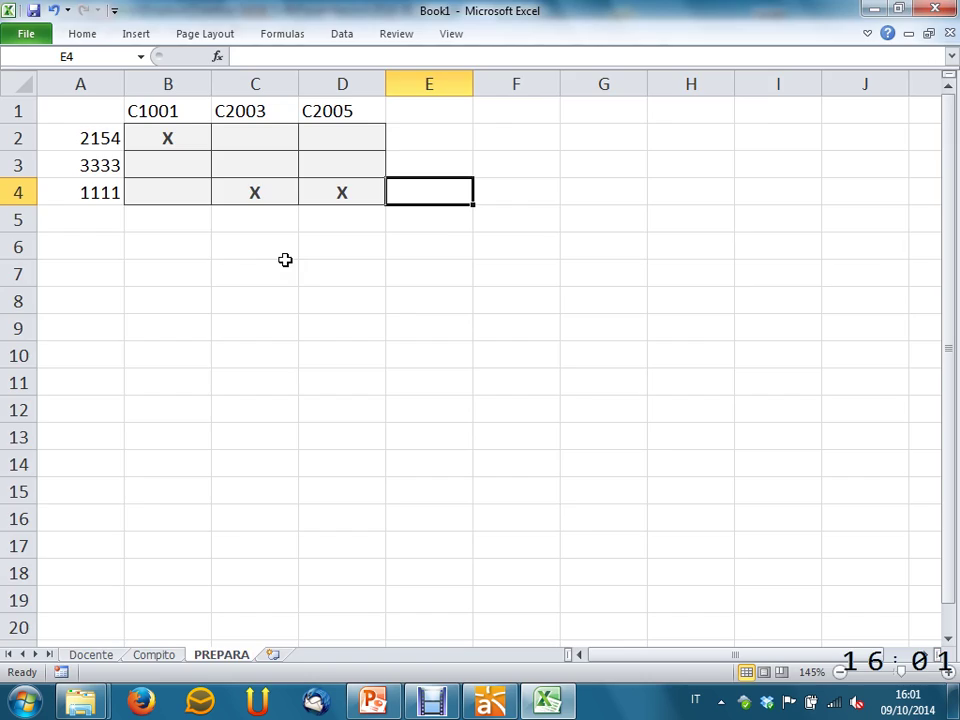
# Switch to PowerPoint and scroll to slide 30, 'Association class – Equivalence'.
pyautogui.hotkey('alt', 'Tab')
pyautogui.hotkey('alt', 'Tab')
pyautogui.press('Tab')
pyautogui.press('Tab')
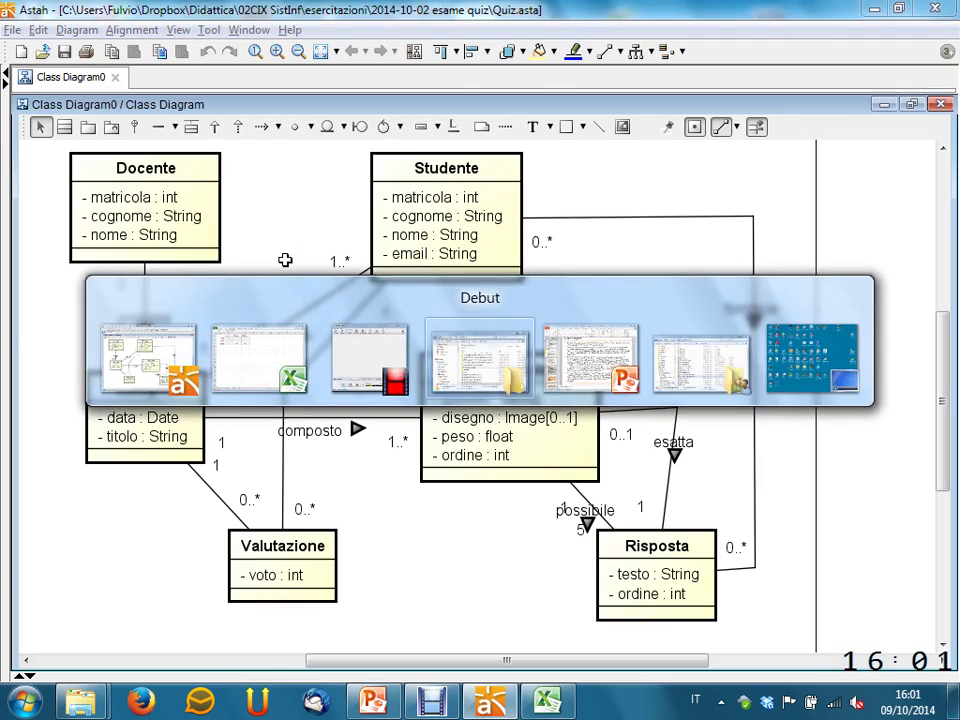
pyautogui.hotkey('alt', 'Tab')
pyautogui.scroll(4, 364, 275)
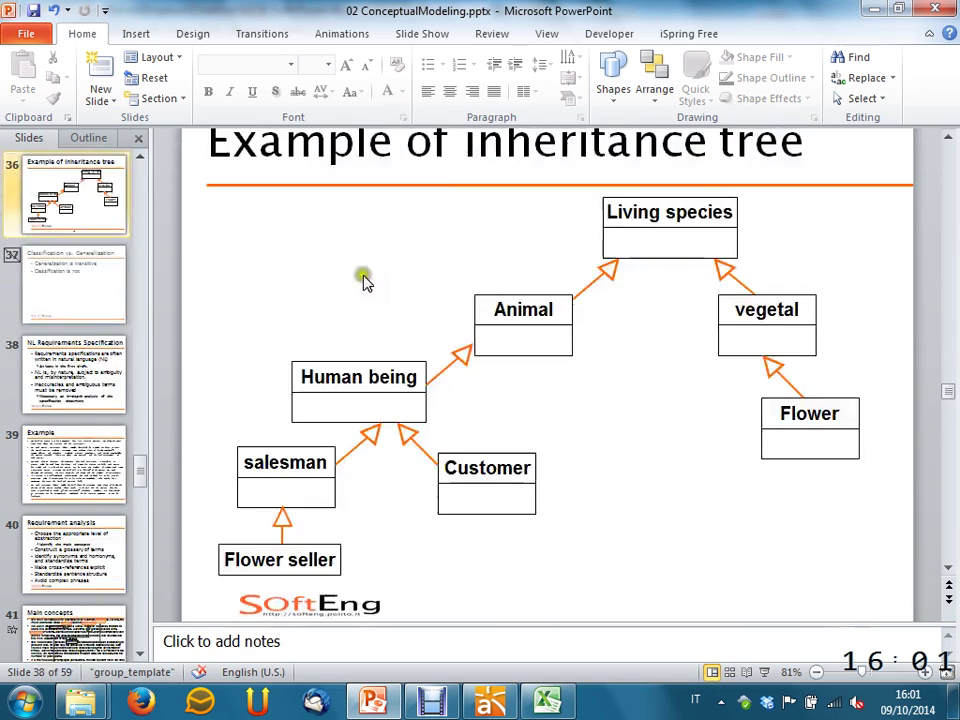
pyautogui.scroll(4, 364, 272)
pyautogui.scroll(-3, 364, 272)
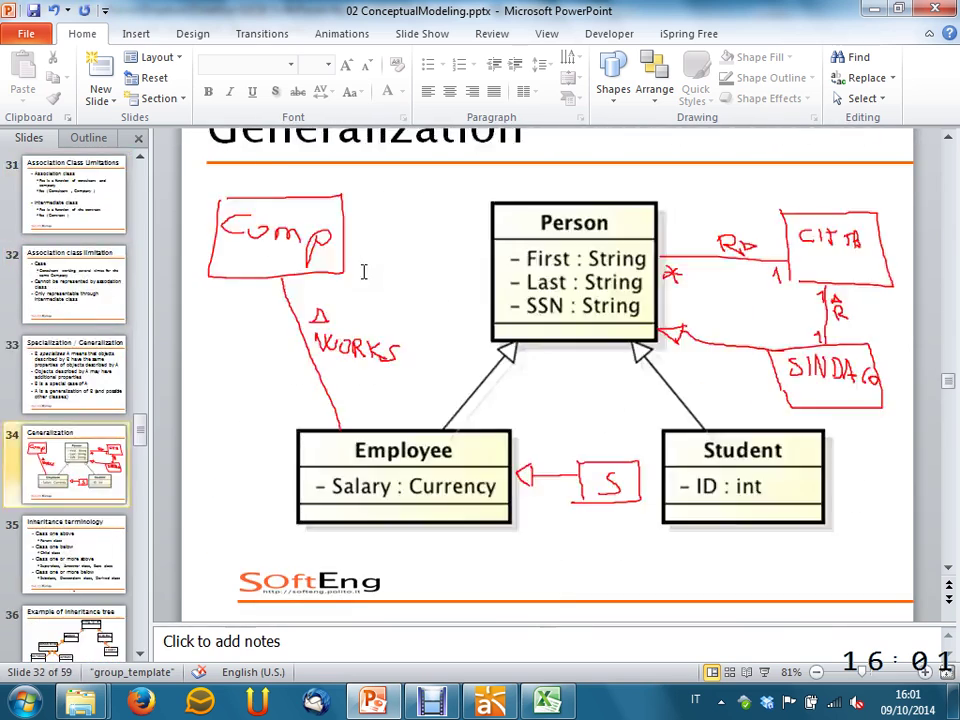
pyautogui.scroll(1, 364, 272)
pyautogui.scroll(4, 364, 272)
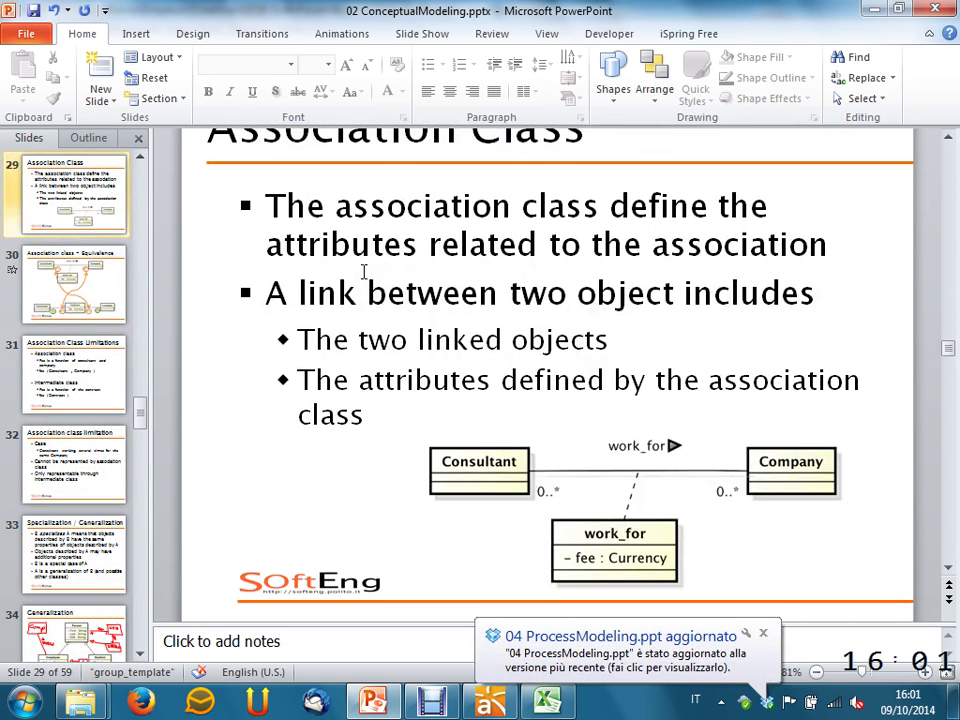
pyautogui.scroll(-1, 364, 272)
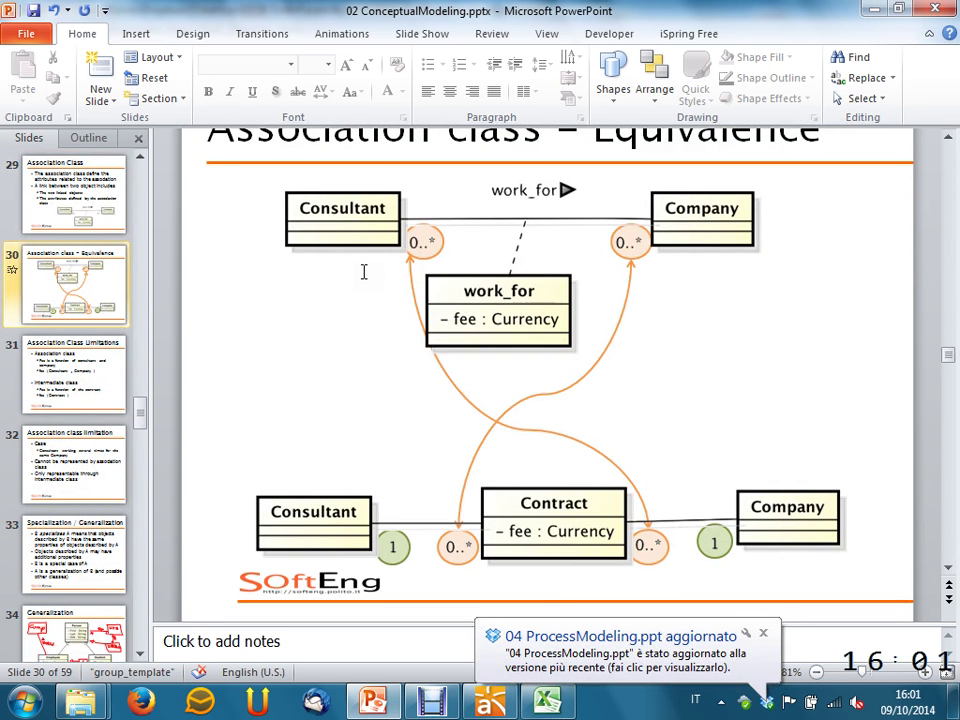